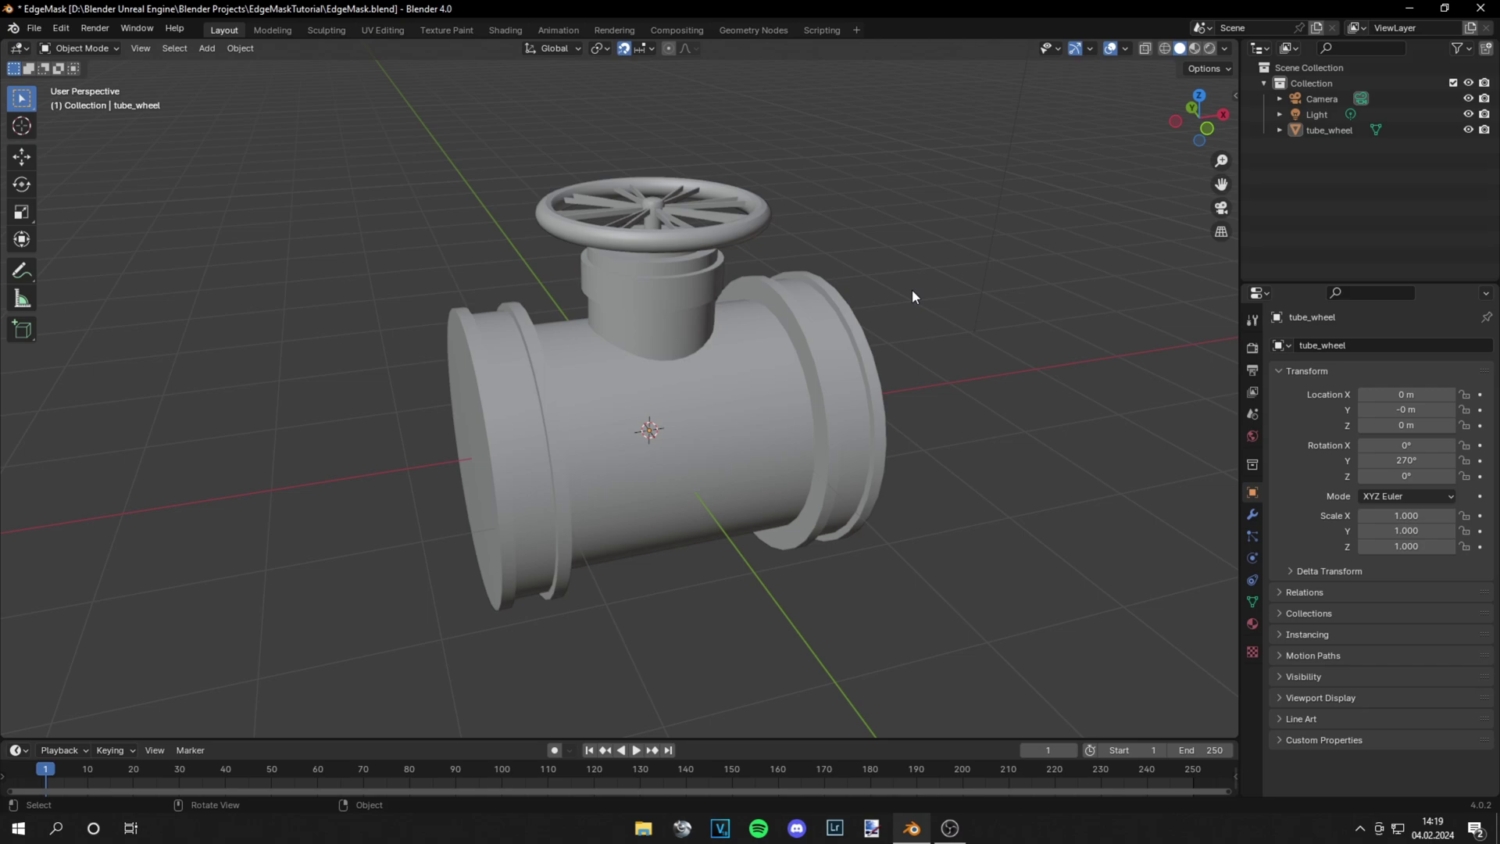
# Step: Switch to the Shading workspace and create a new material named Pipe on tube_wheel
pyautogui.click(509, 26)
pyautogui.click(679, 373)
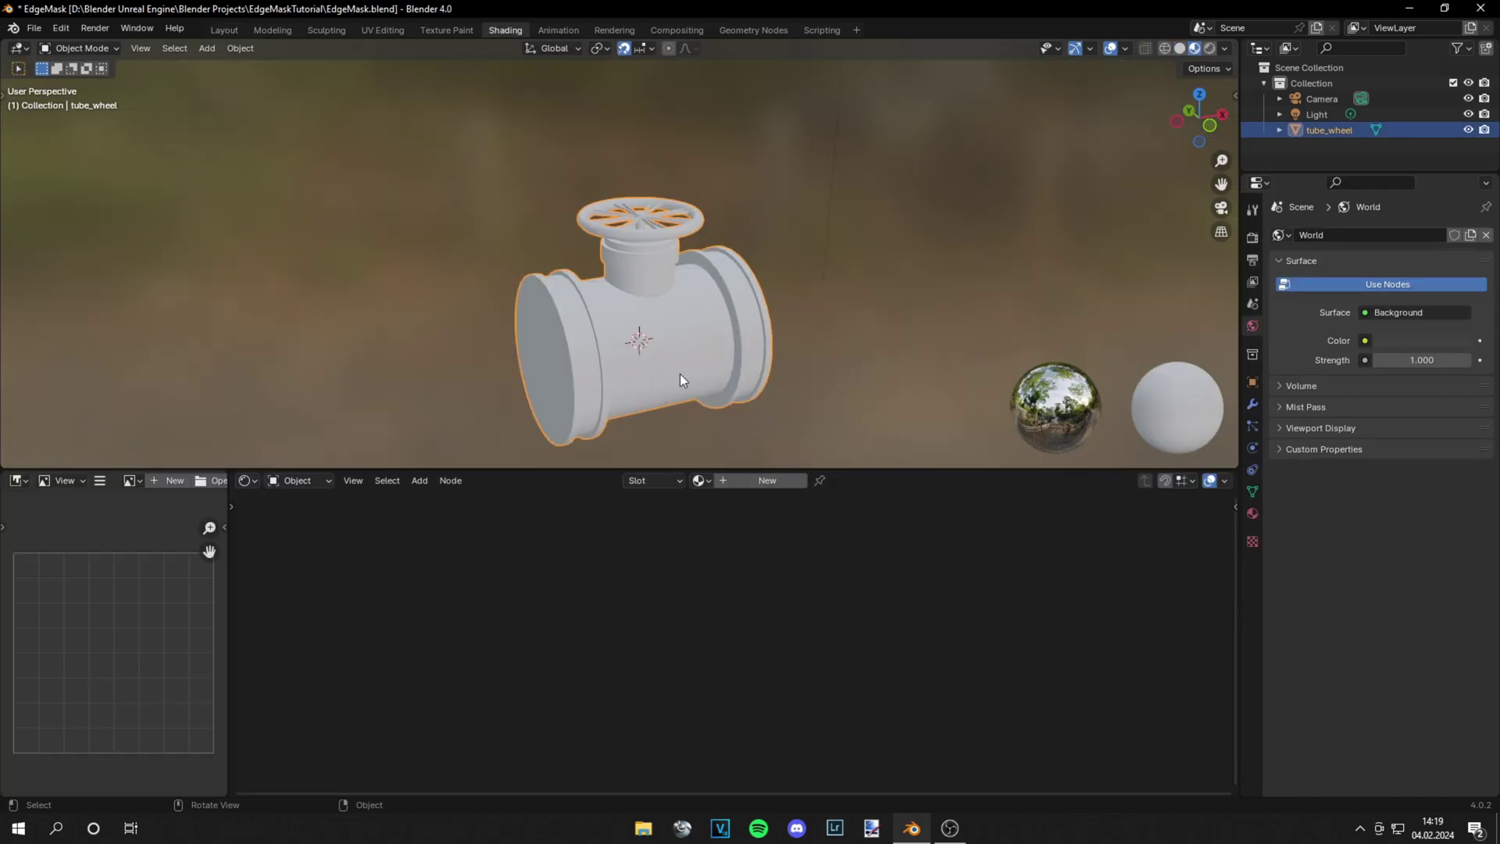
pyautogui.click(746, 480)
pyautogui.write('Pl')
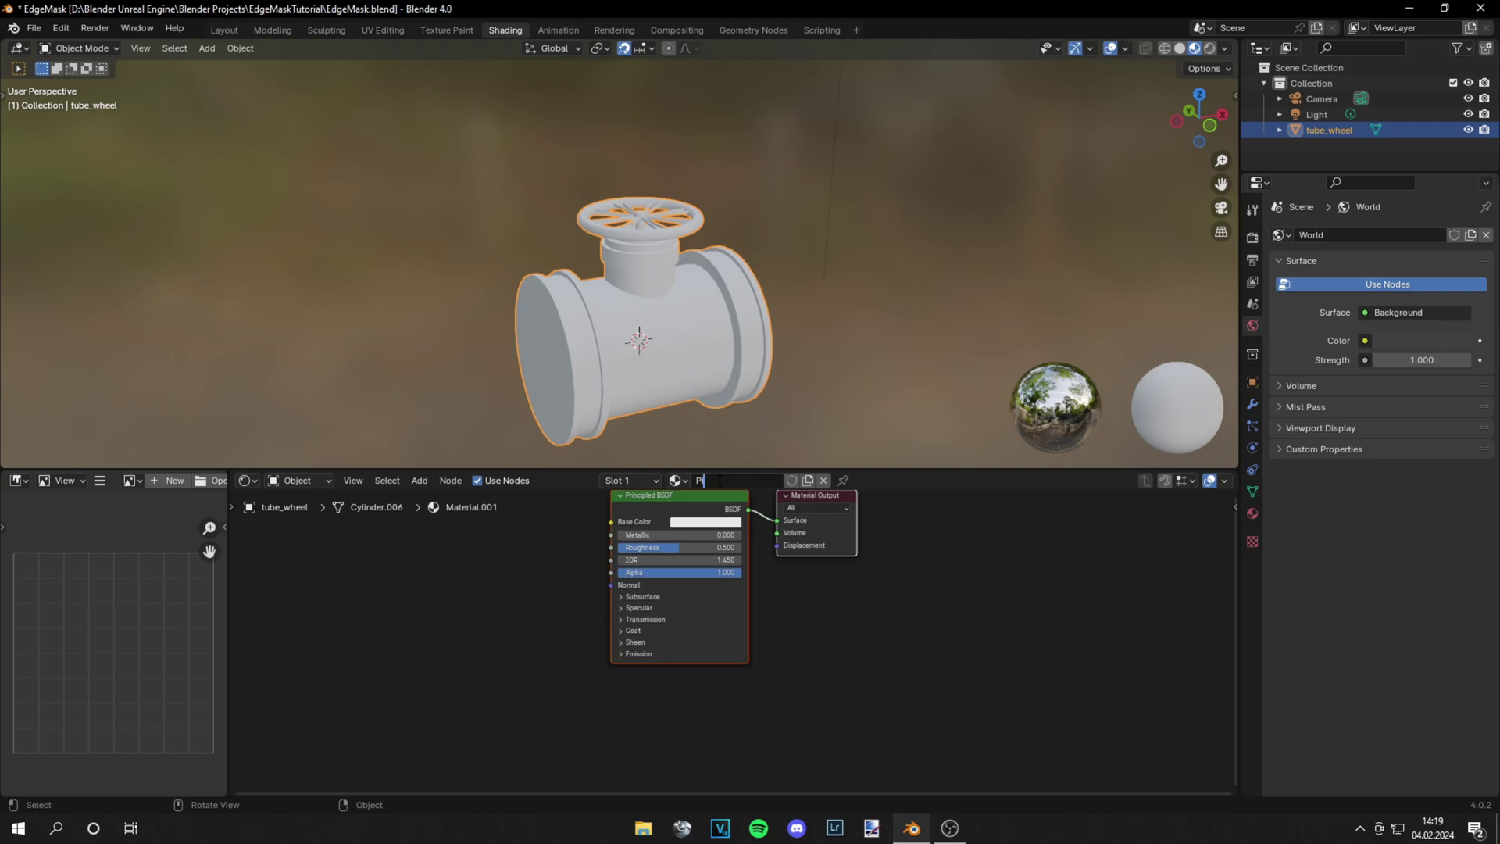
pyautogui.press('Return')
# Step: Make room in the node graph and add a Geometry node before the Principled BSDF
pyautogui.click(651, 508)
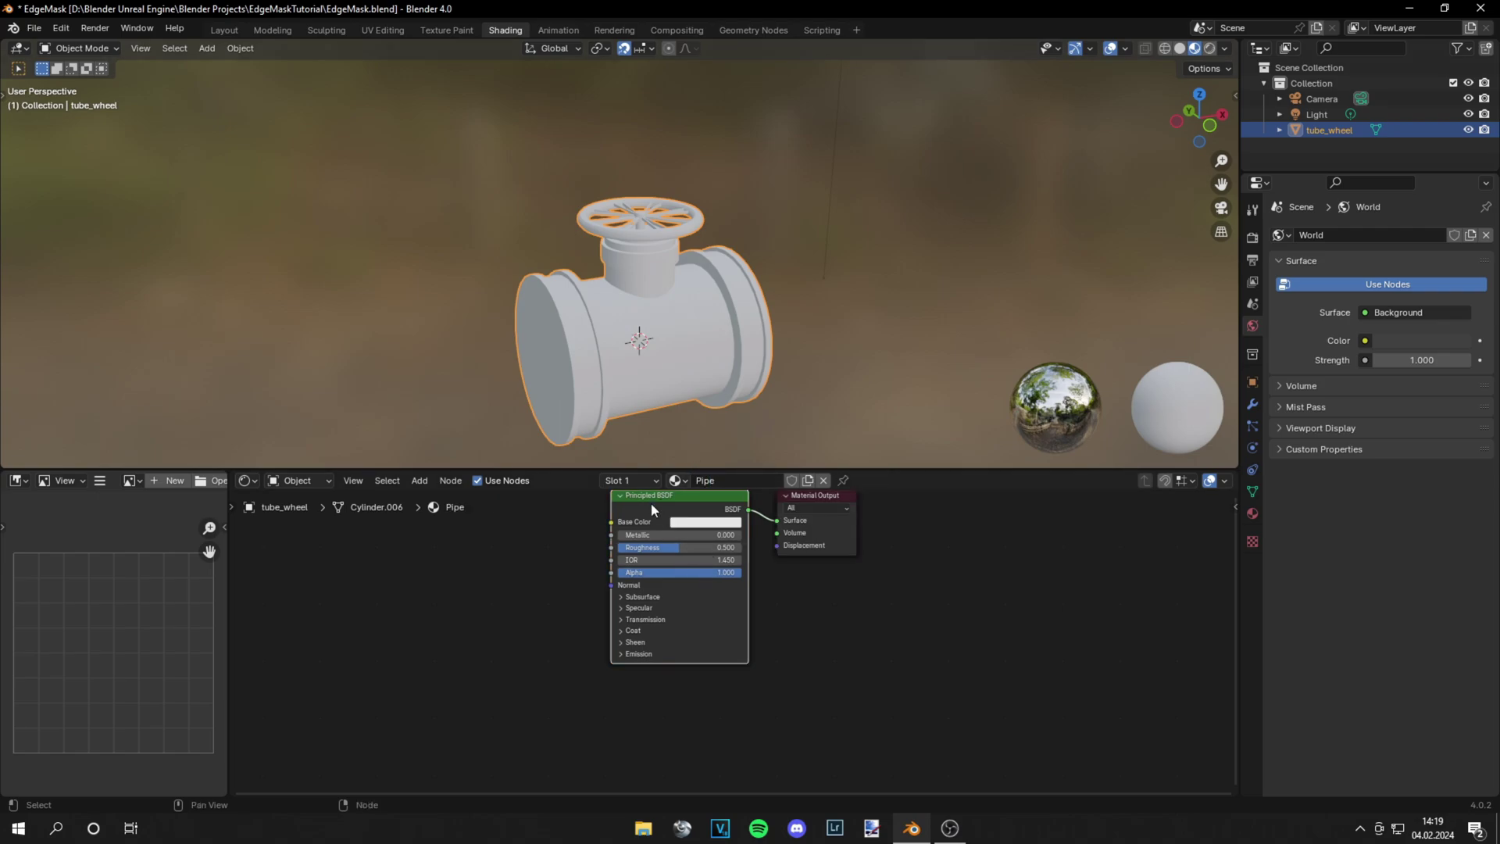
pyautogui.moveTo(753, 346); pyautogui.dragTo(744, 345, button='middle')
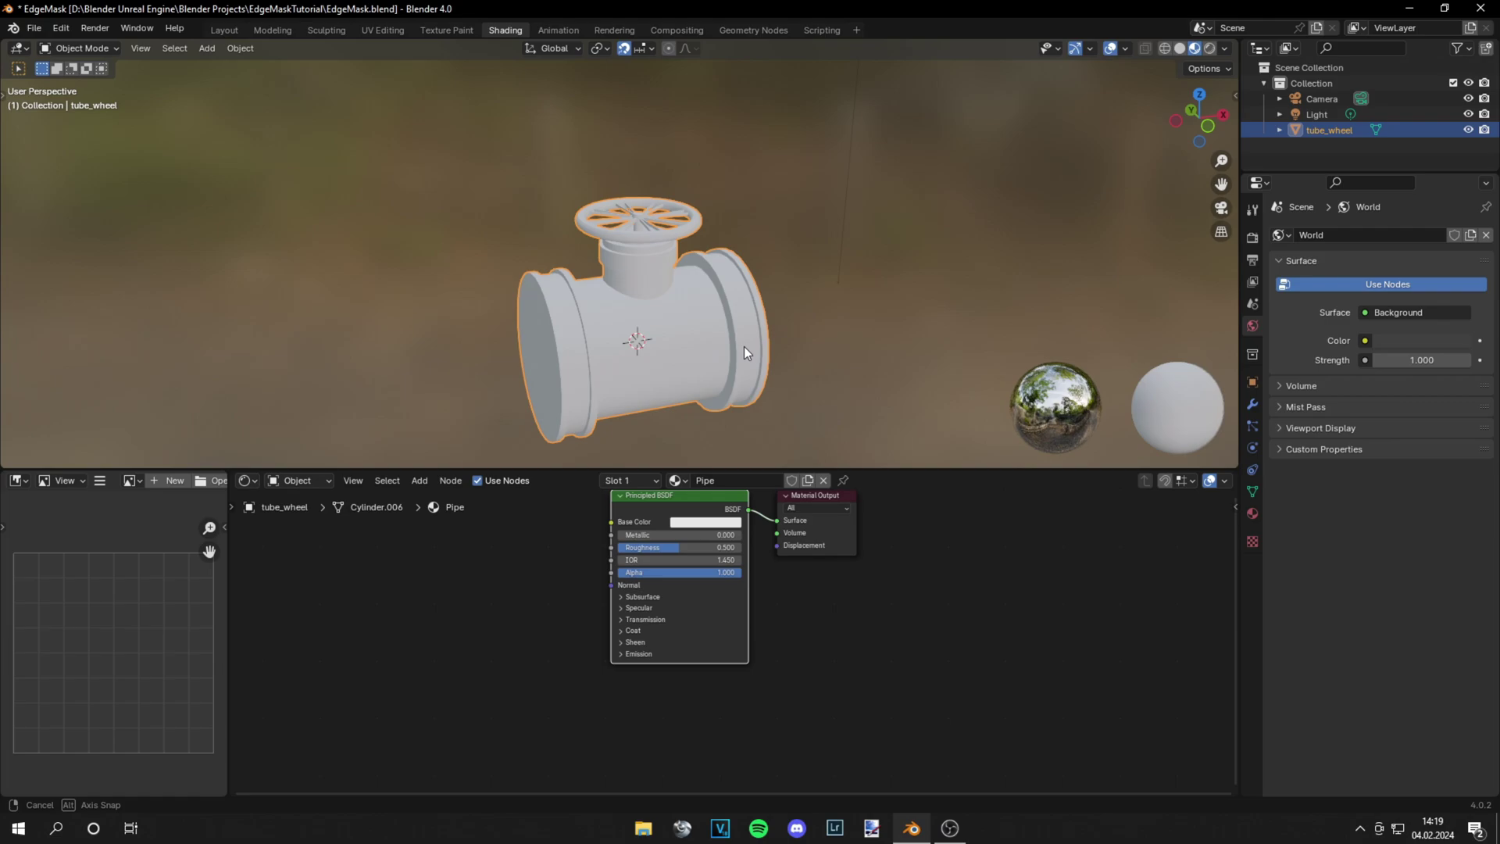
pyautogui.moveTo(842, 640); pyautogui.dragTo(1020, 673, button='middle')
pyautogui.moveTo(852, 551); pyautogui.dragTo(849, 580)
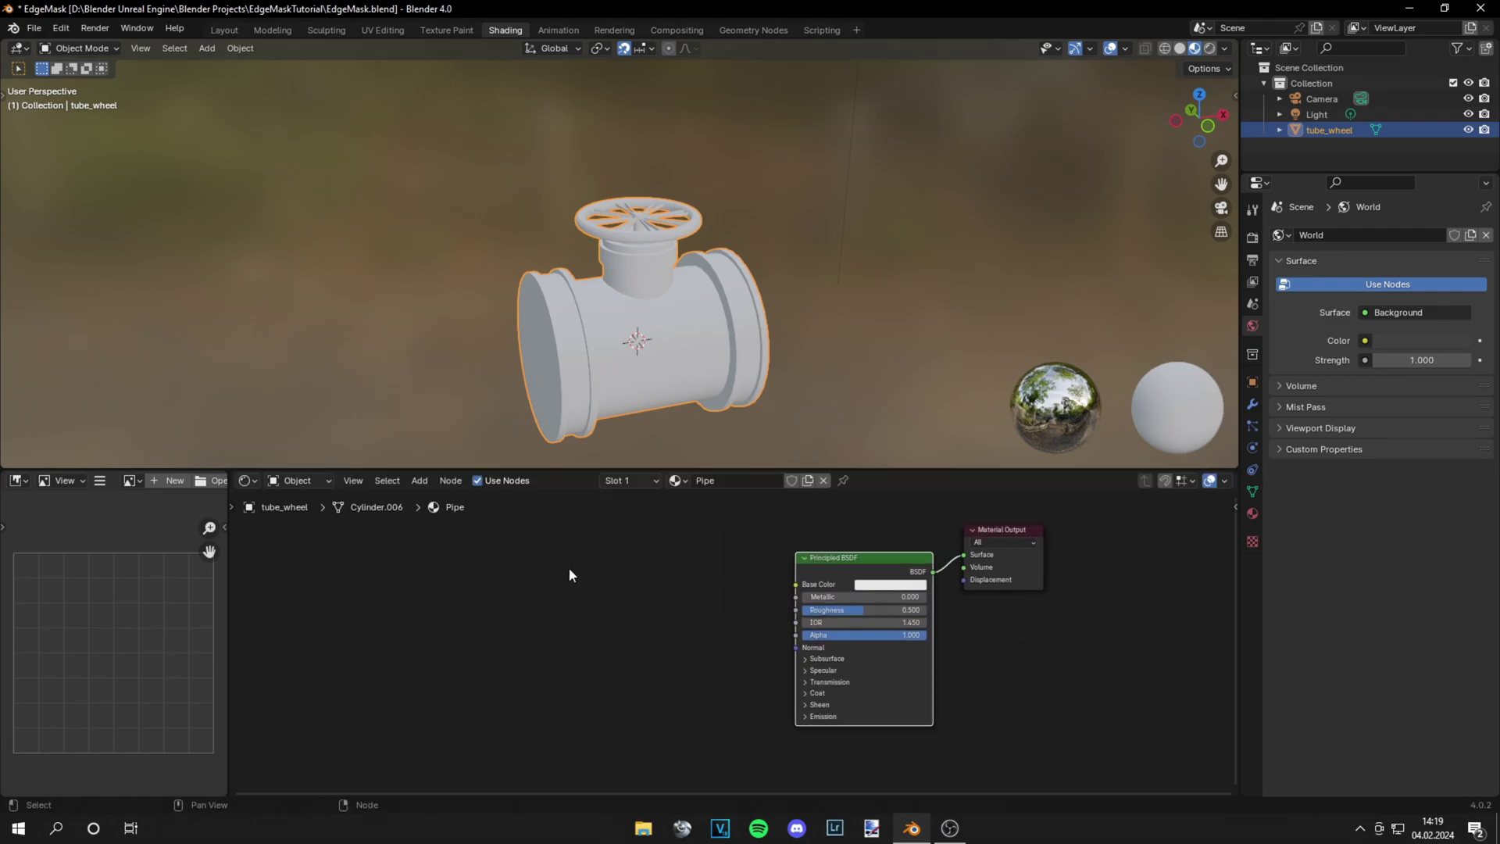
pyautogui.hotkey('shift', 'a')
pyautogui.write('geome')
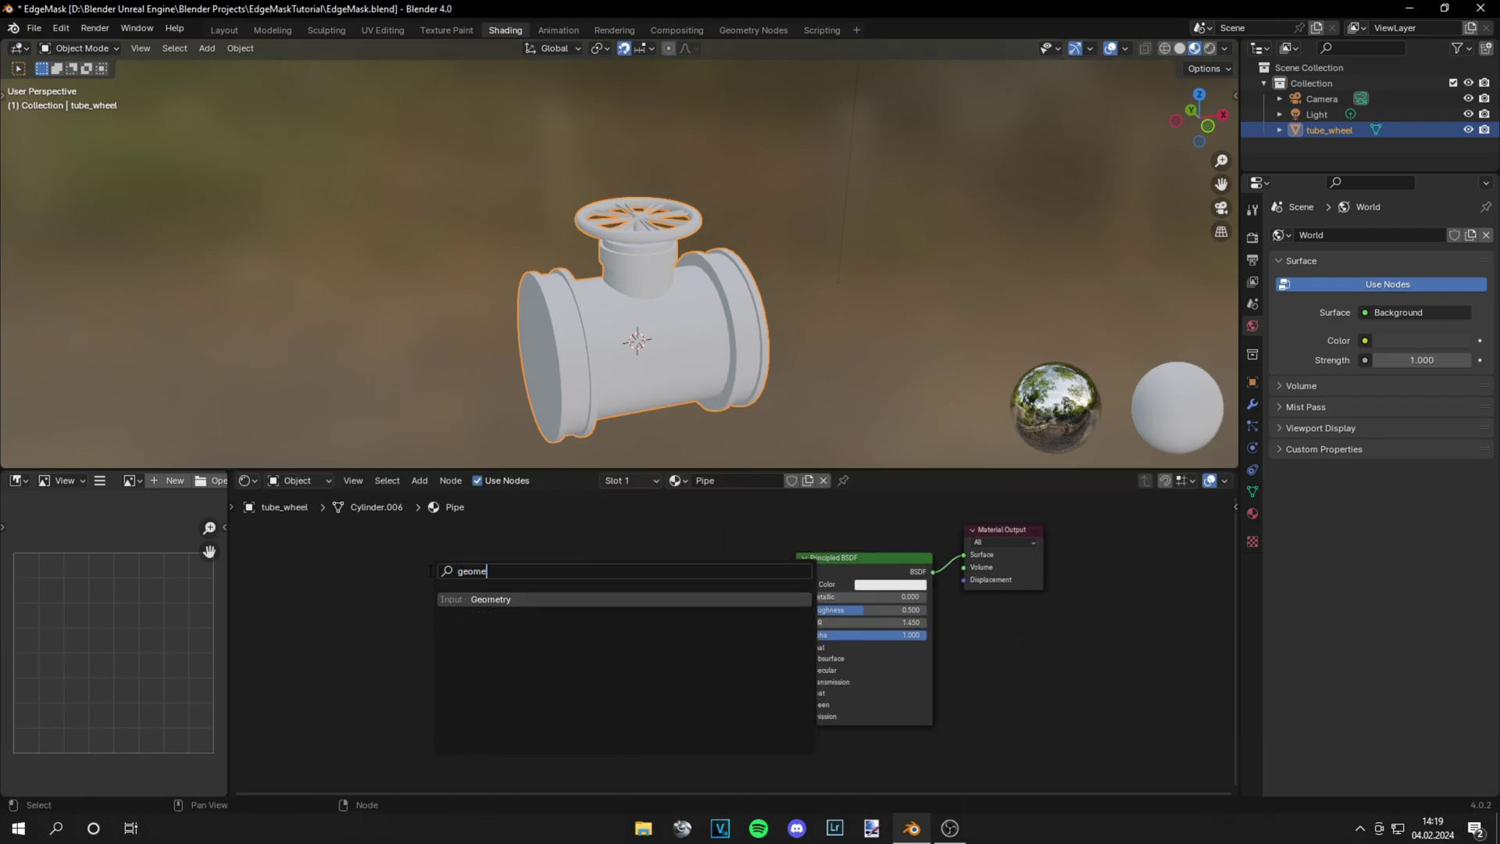
pyautogui.press('Return')
pyautogui.click(382, 590)
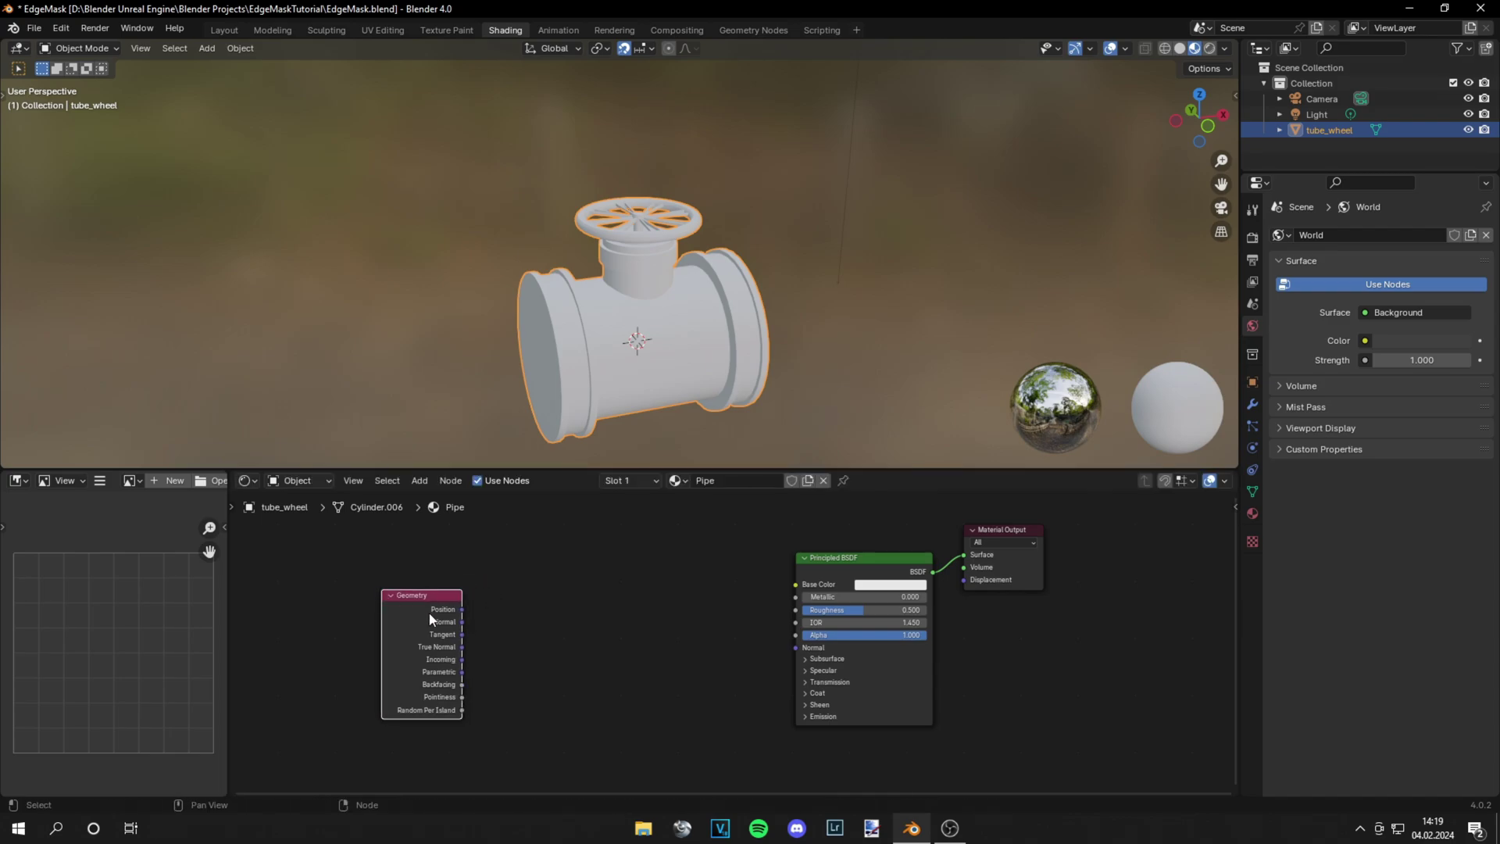
# Step: Preview the Geometry node's outputs one after another, ending with Pointiness connected to the Material Output's Surface
pyautogui.moveTo(462, 633); pyautogui.dragTo(795, 584)
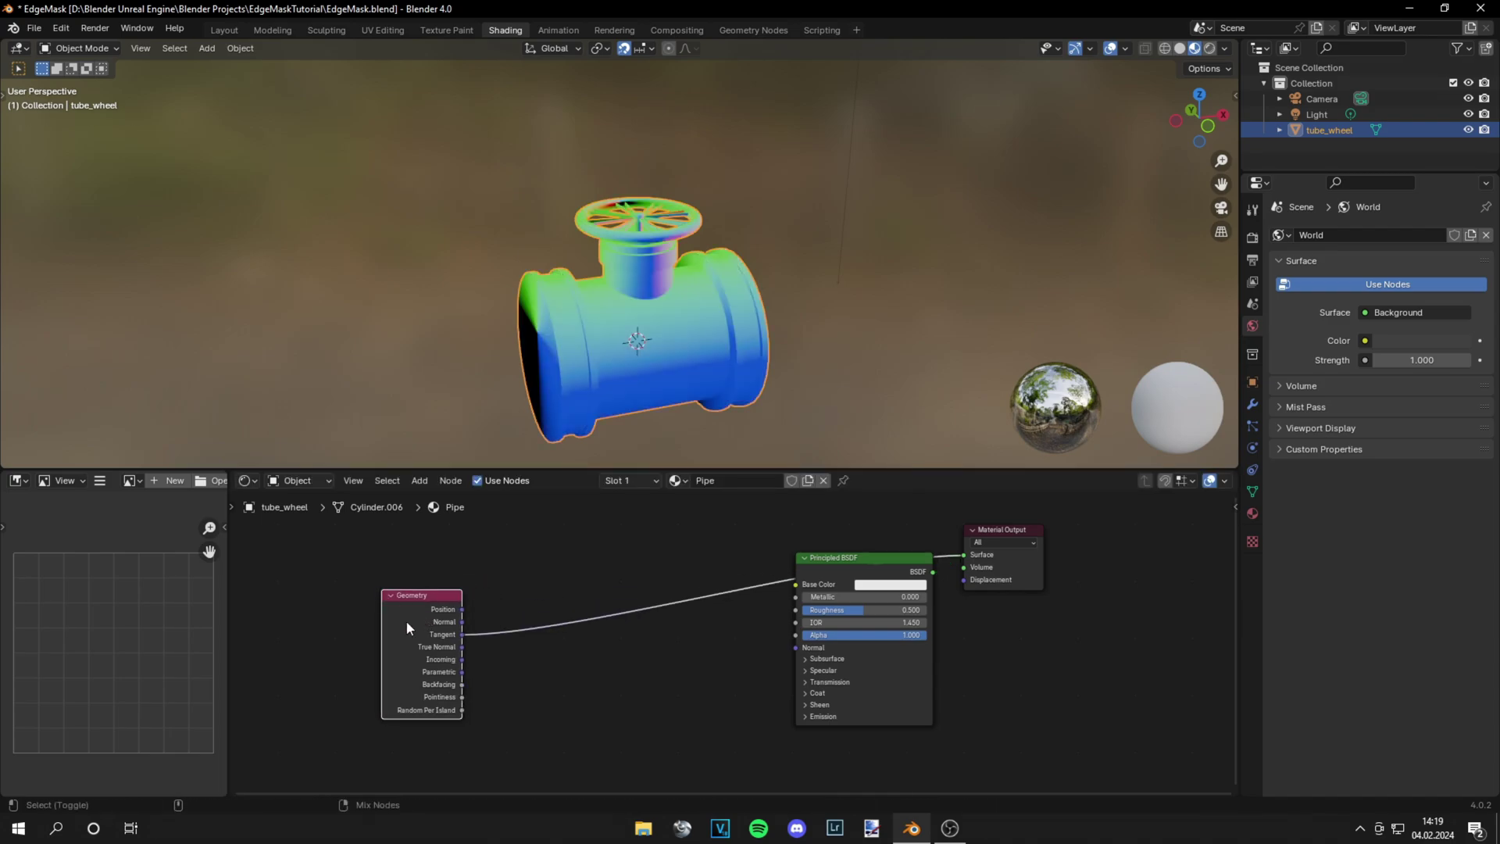
pyautogui.keyDown('ctrl'); pyautogui.keyDown('shift'); pyautogui.click(407, 621); pyautogui.keyUp('shift'); pyautogui.keyUp('ctrl')
pyautogui.keyDown('ctrl'); pyautogui.keyDown('shift'); pyautogui.click(407, 621); pyautogui.keyUp('shift'); pyautogui.keyUp('ctrl')
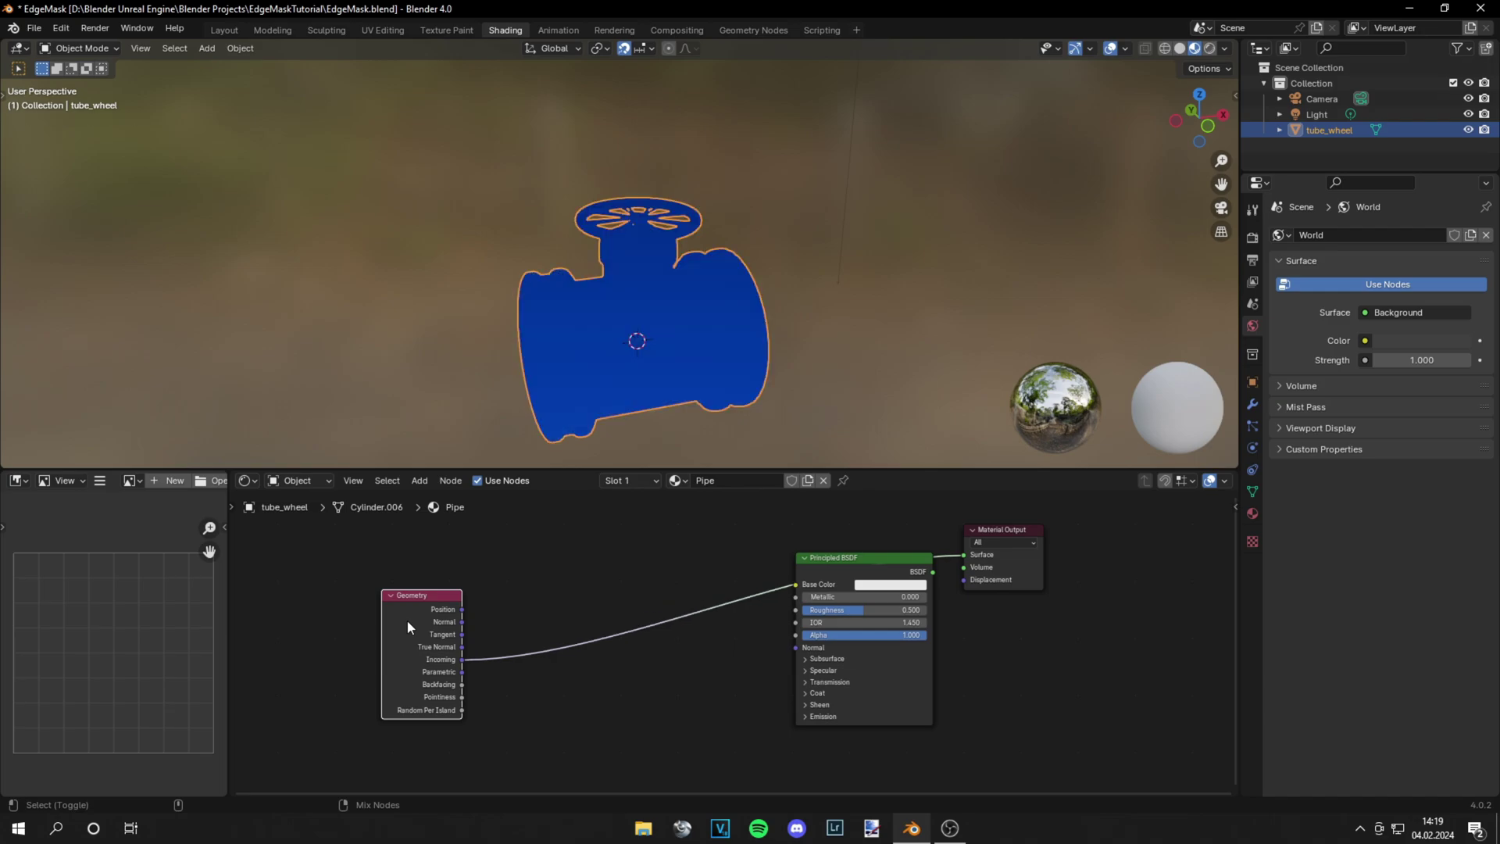
pyautogui.keyDown('ctrl'); pyautogui.keyDown('shift'); pyautogui.click(406, 621); pyautogui.keyUp('shift'); pyautogui.keyUp('ctrl')
pyautogui.keyDown('ctrl'); pyautogui.keyDown('shift'); pyautogui.click(406, 620); pyautogui.keyUp('shift'); pyautogui.keyUp('ctrl')
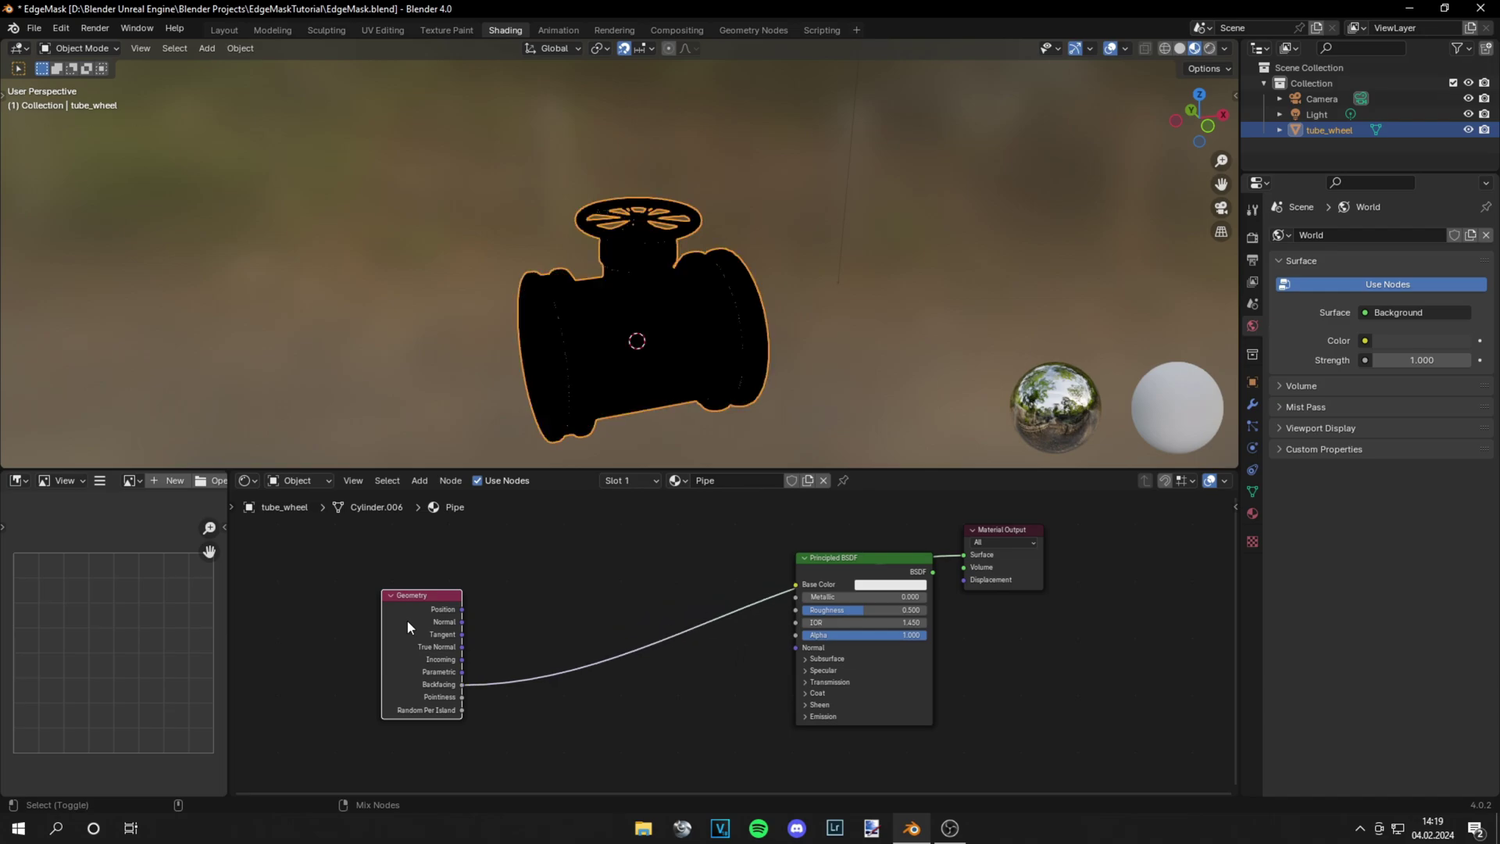
pyautogui.keyDown('ctrl'); pyautogui.keyDown('shift'); pyautogui.click(406, 620); pyautogui.keyUp('shift'); pyautogui.keyUp('ctrl')
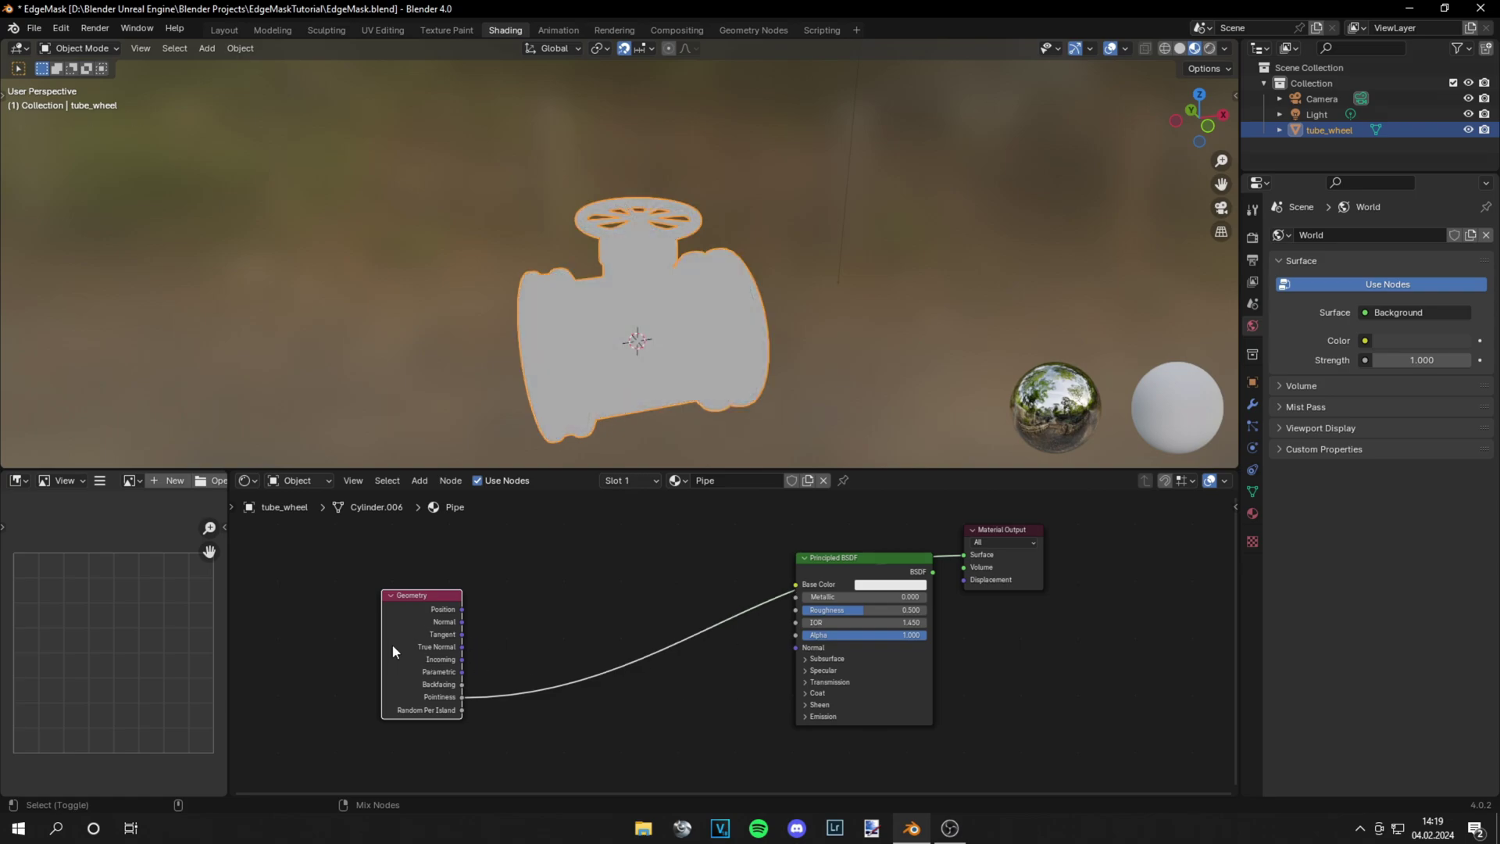
# Step: Insert a Color Ramp node on the link between Pointiness and the Material Output
pyautogui.hotkey('shift', 'a')
pyautogui.click(576, 607)
pyautogui.write('color r')
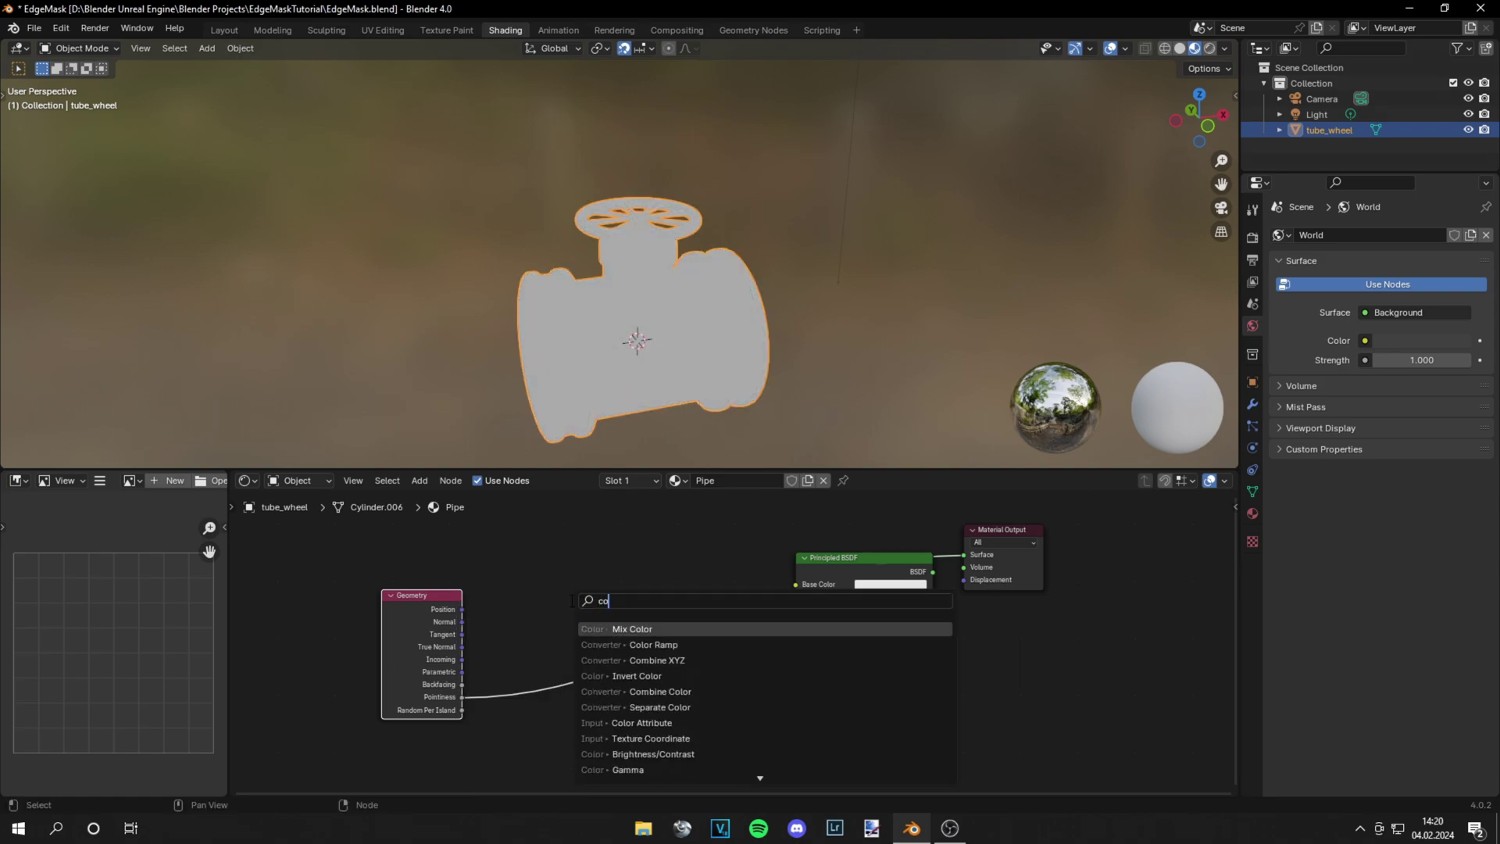
pyautogui.press('Return')
pyautogui.click(556, 601)
# Step: Narrow the Color Ramp's gradient by moving the black stop inward and the white stop to 0.500
pyautogui.scroll(3, 681, 628)
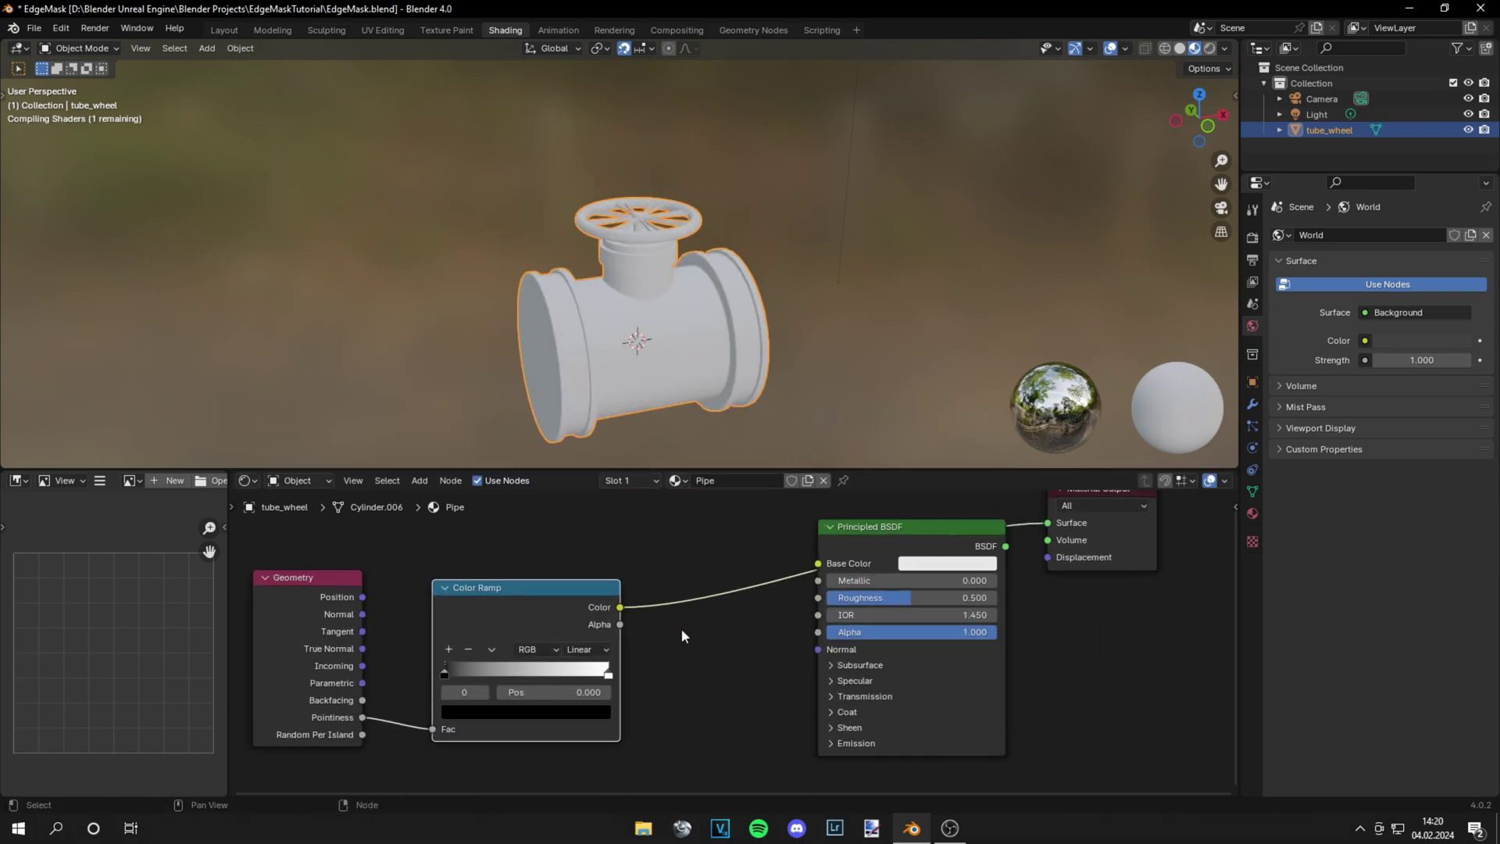
pyautogui.moveTo(557, 637); pyautogui.dragTo(645, 633)
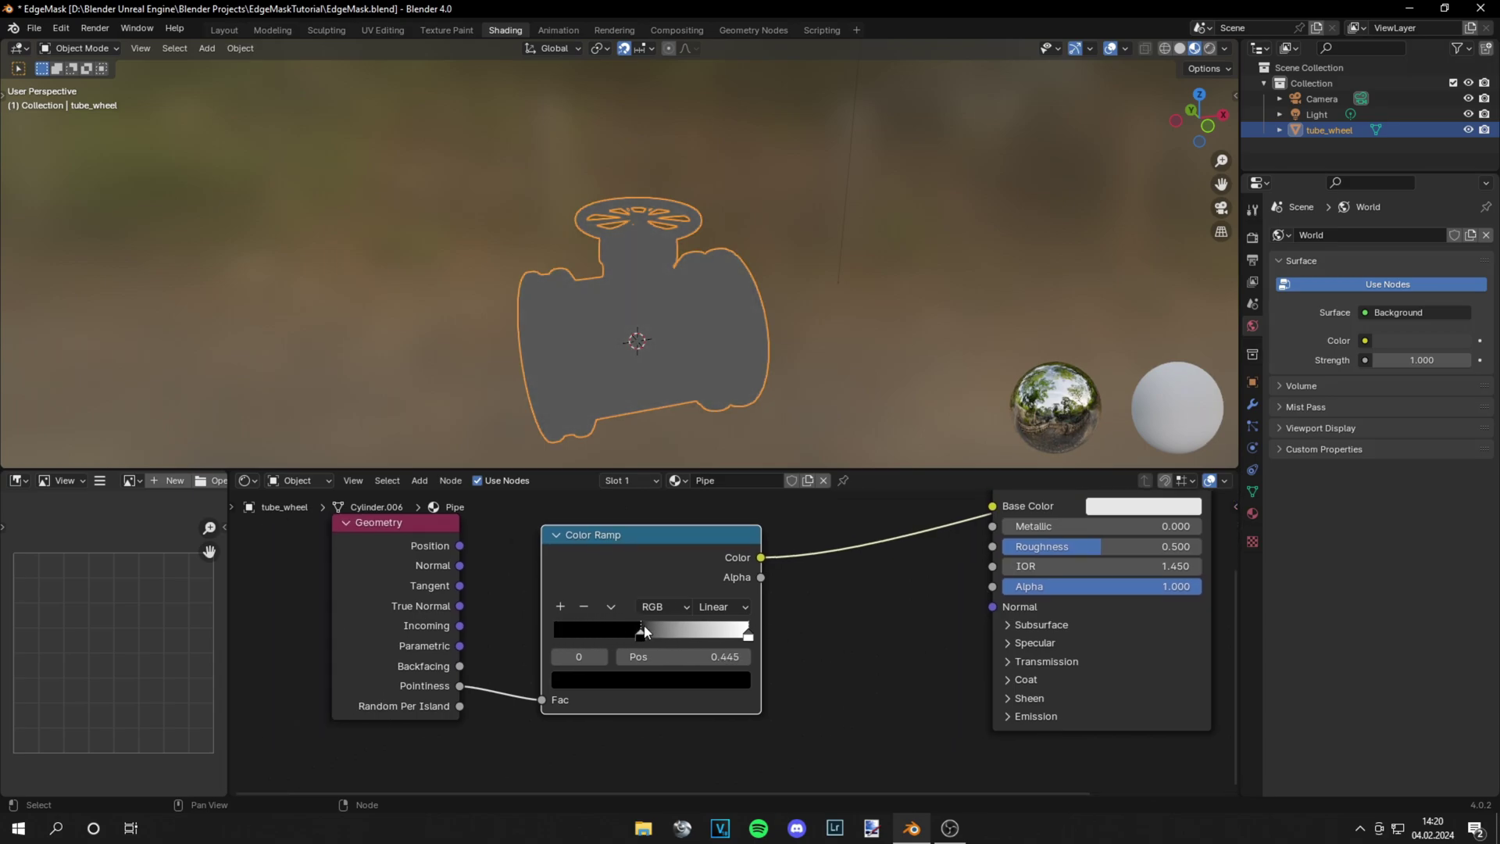
pyautogui.moveTo(746, 640); pyautogui.dragTo(653, 634)
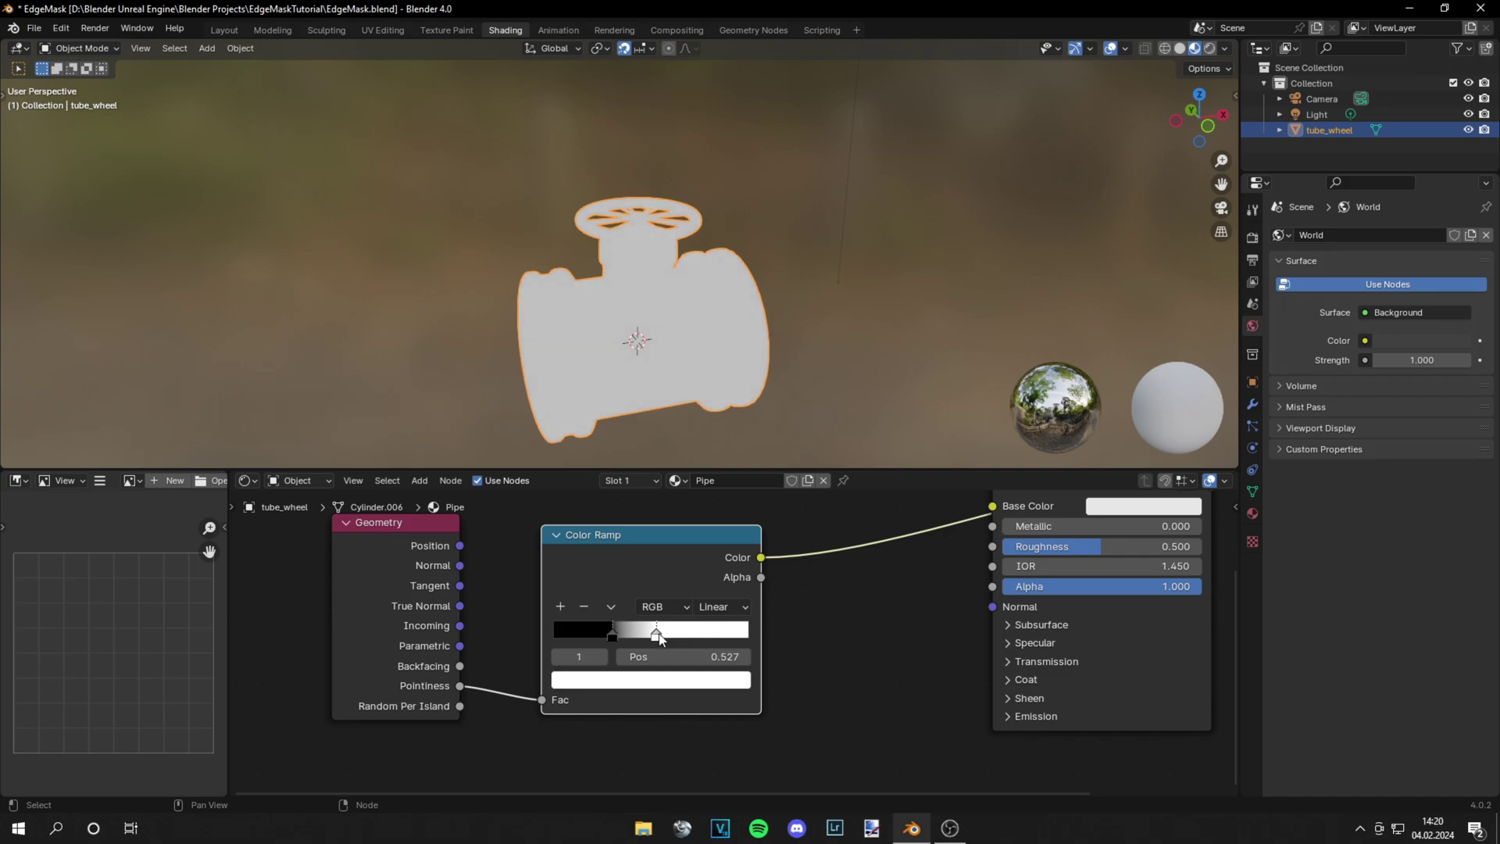
# Step: Switch the viewport to rendered shading and set the render engine to Cycles with GPU Compute as the device
pyautogui.click(1210, 48)
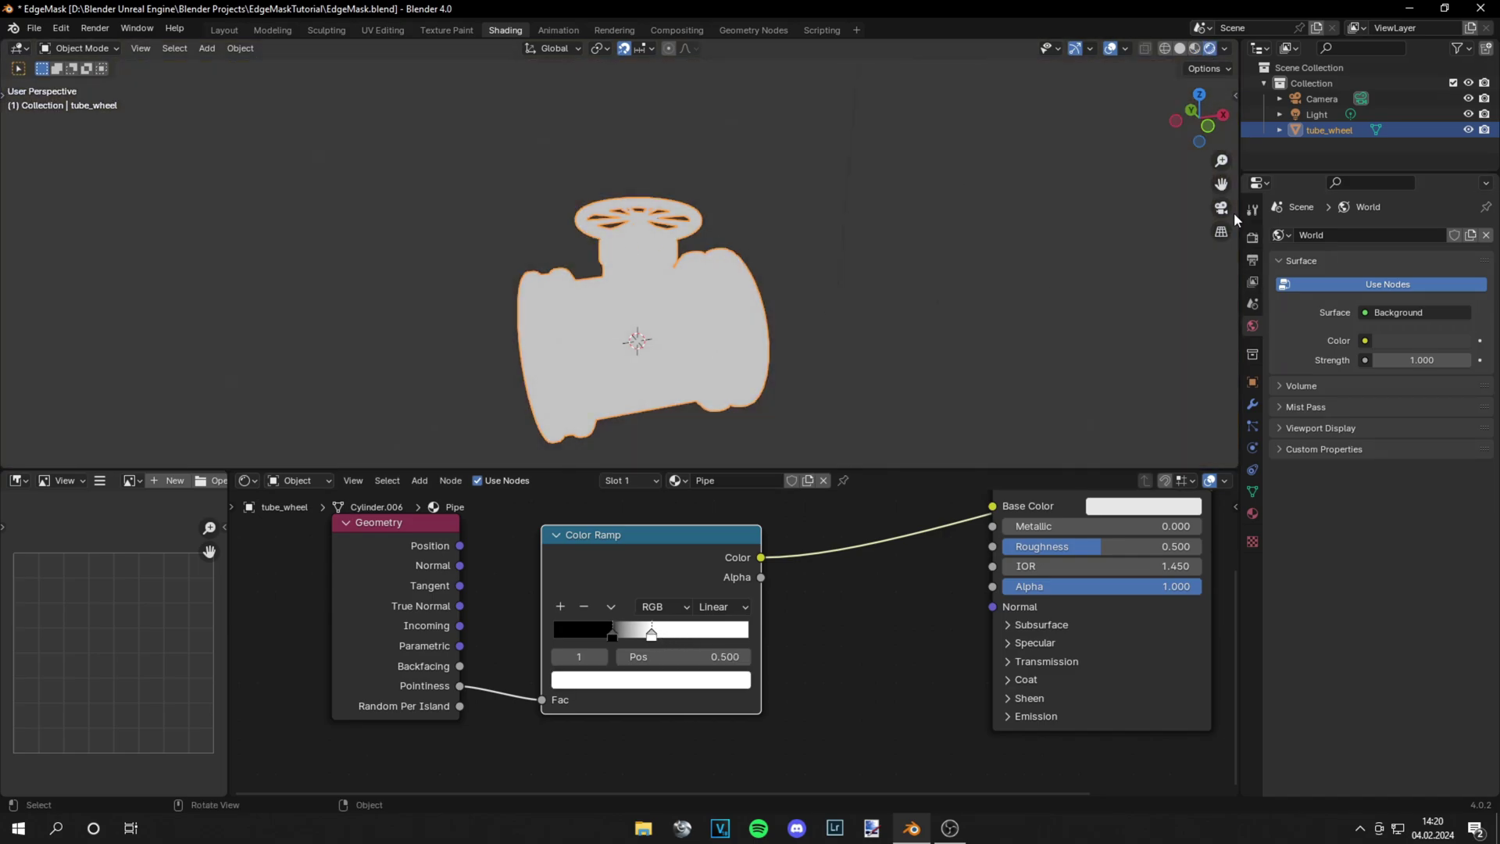
pyautogui.click(1252, 237)
pyautogui.click(1414, 234)
pyautogui.click(1413, 281)
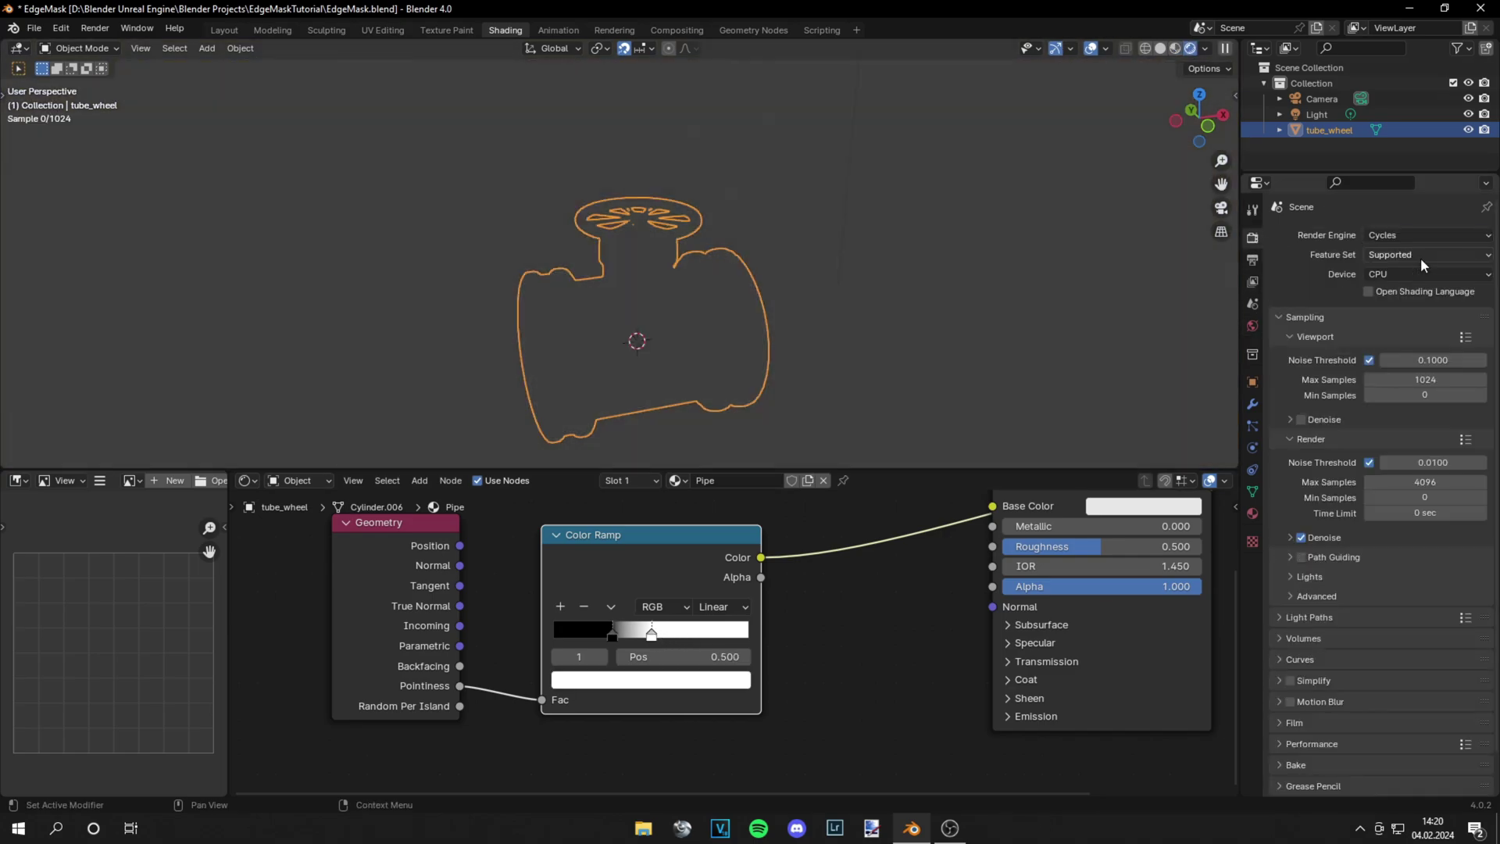
pyautogui.click(1422, 273)
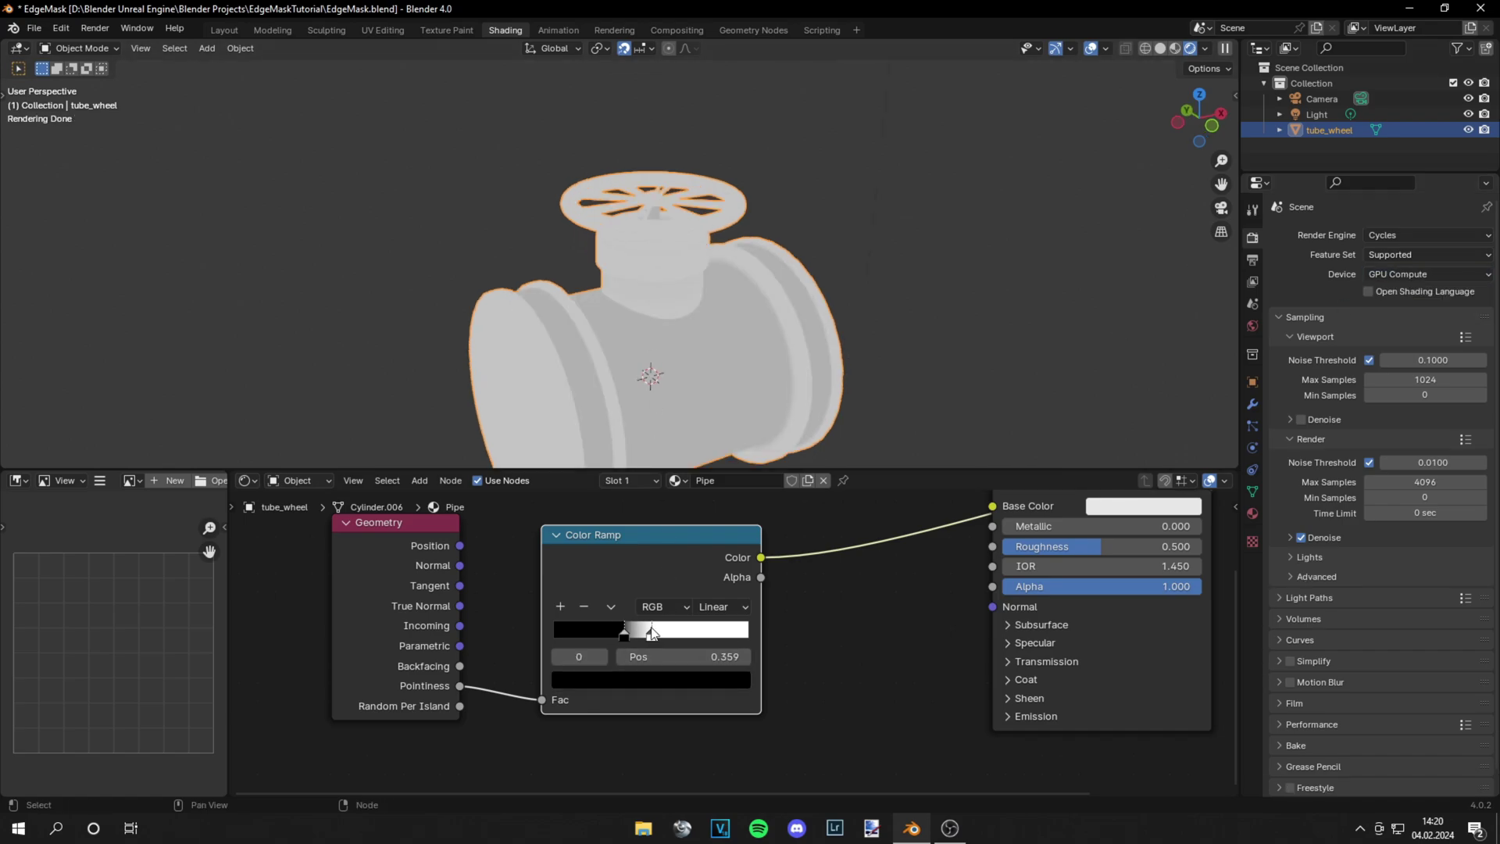
# Step: Shift the white stop of the Pointiness Color Ramp farther from the black stop
pyautogui.moveTo(652, 632); pyautogui.dragTo(686, 633)
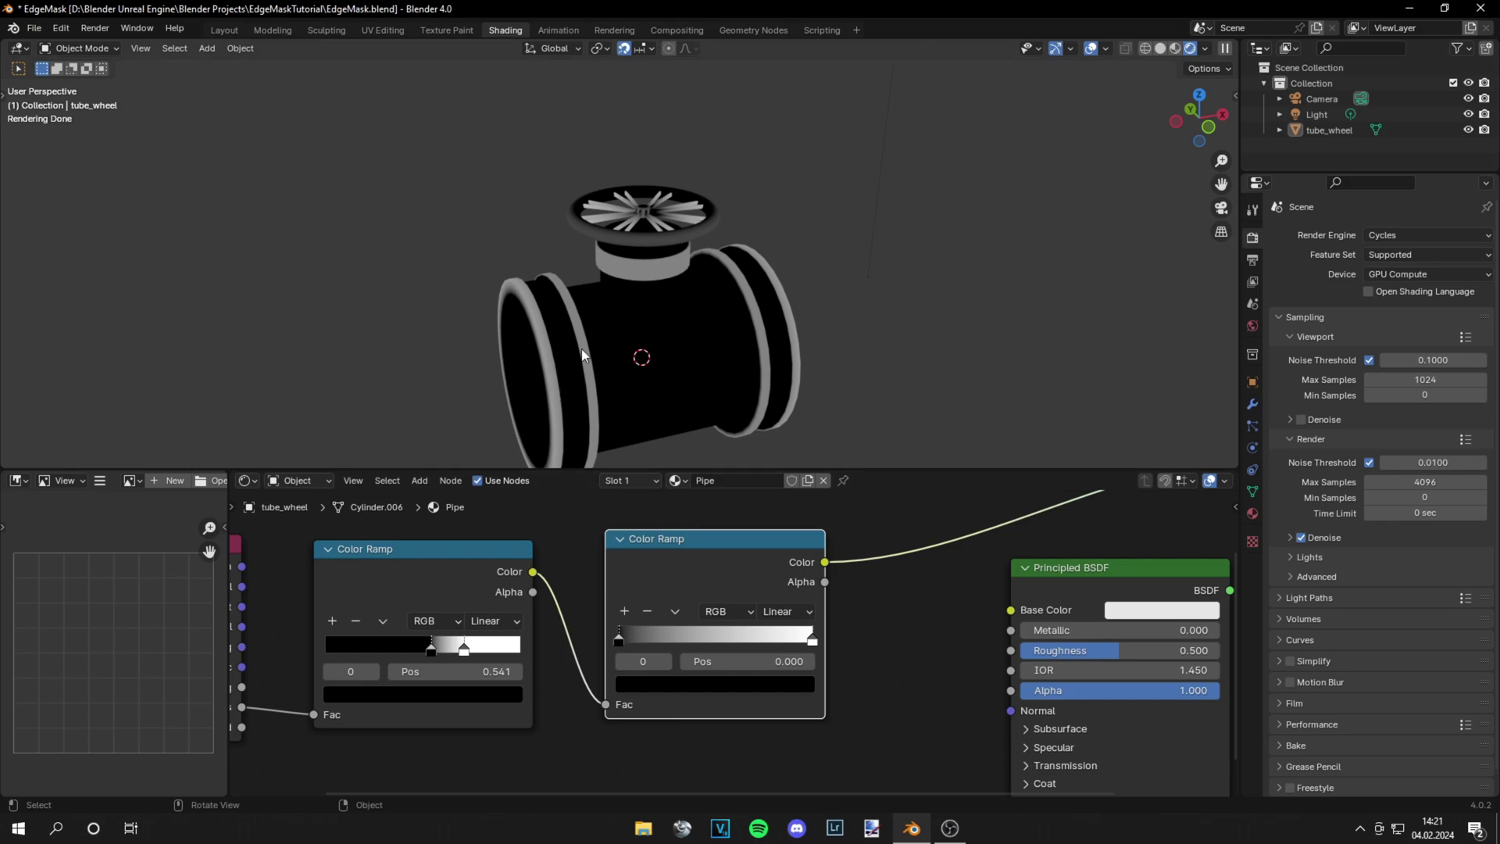
# Step: Colour the second Color Ramp's black stop pure red and its white stop orange
pyautogui.click(724, 678)
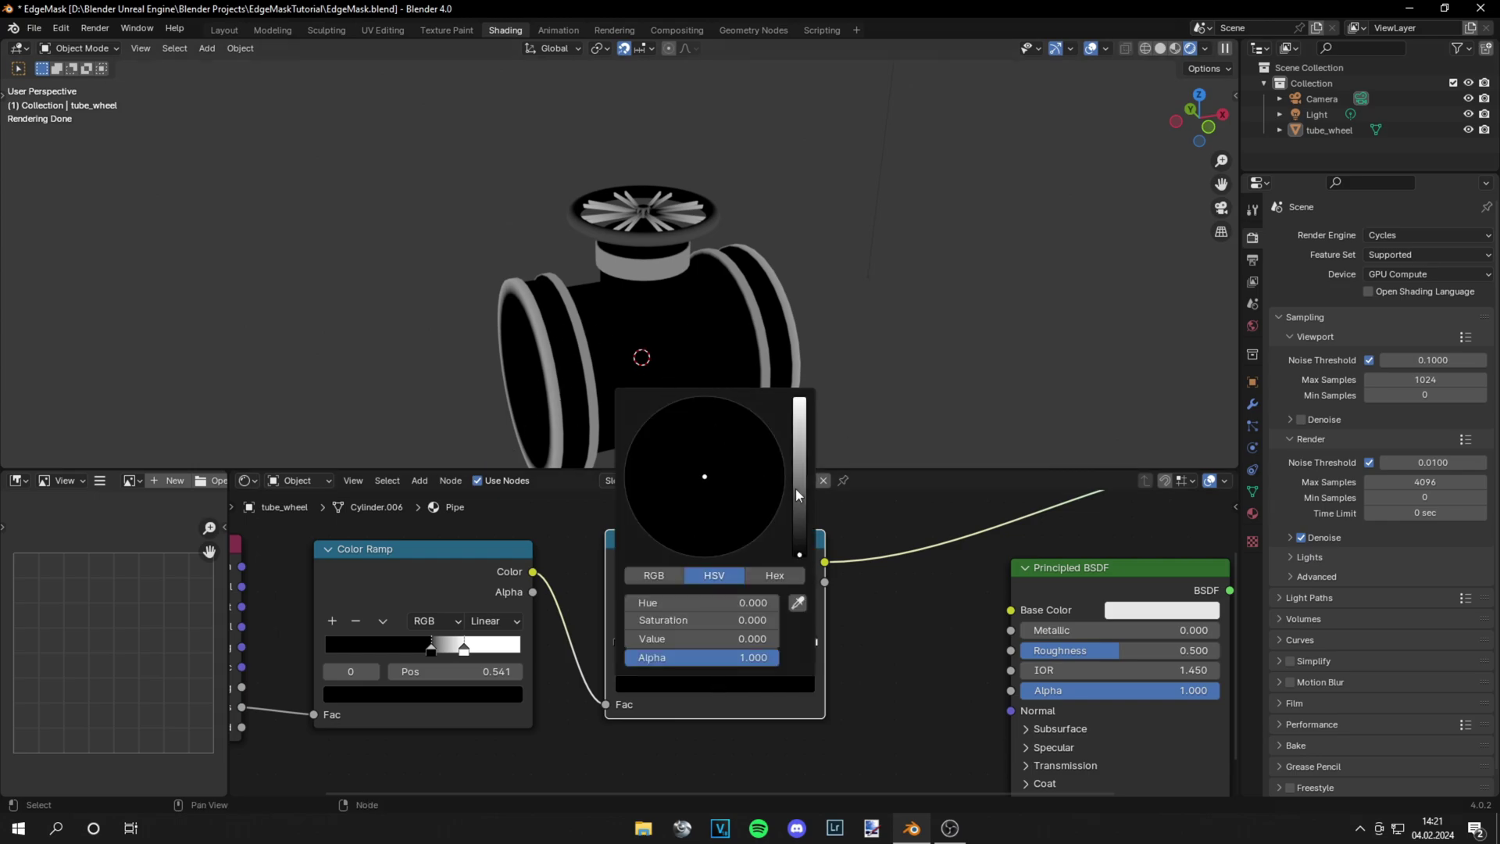
pyautogui.moveTo(797, 490); pyautogui.dragTo(798, 397)
pyautogui.moveTo(703, 506); pyautogui.dragTo(705, 559)
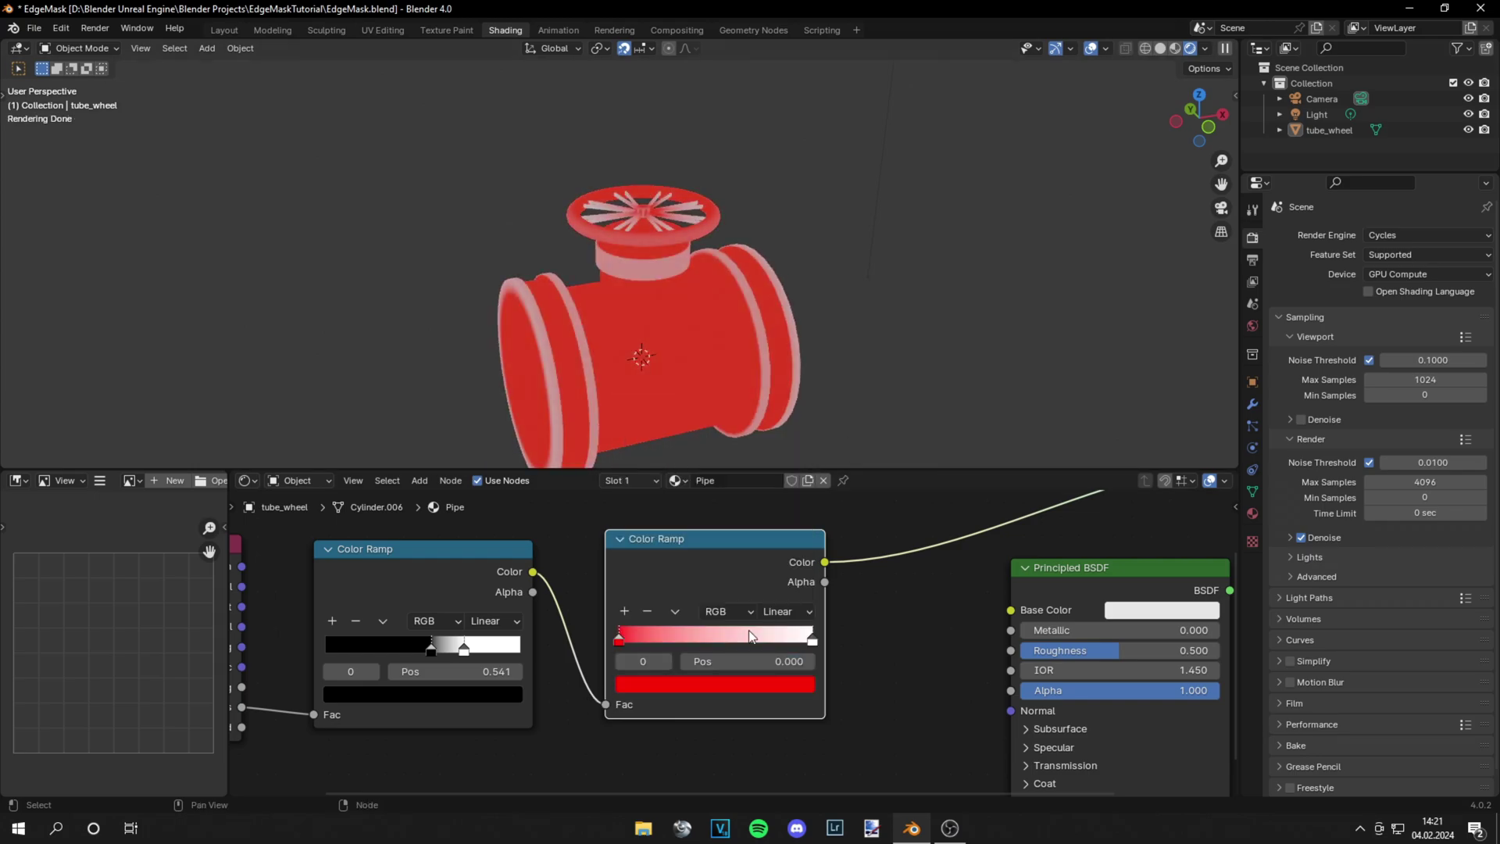
pyautogui.click(813, 641)
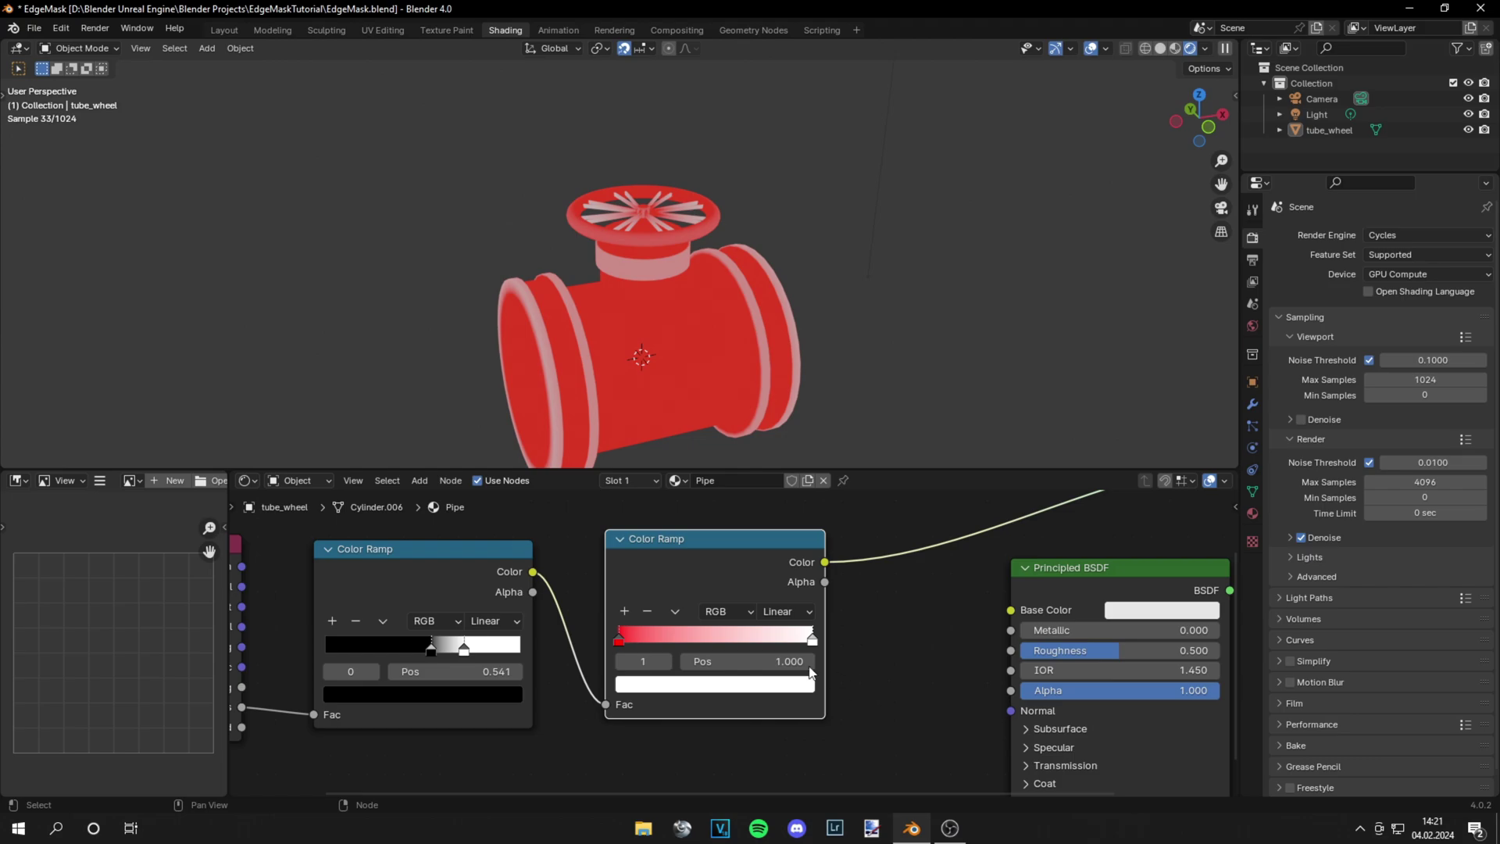
pyautogui.click(756, 684)
pyautogui.moveTo(700, 539); pyautogui.dragTo(662, 546)
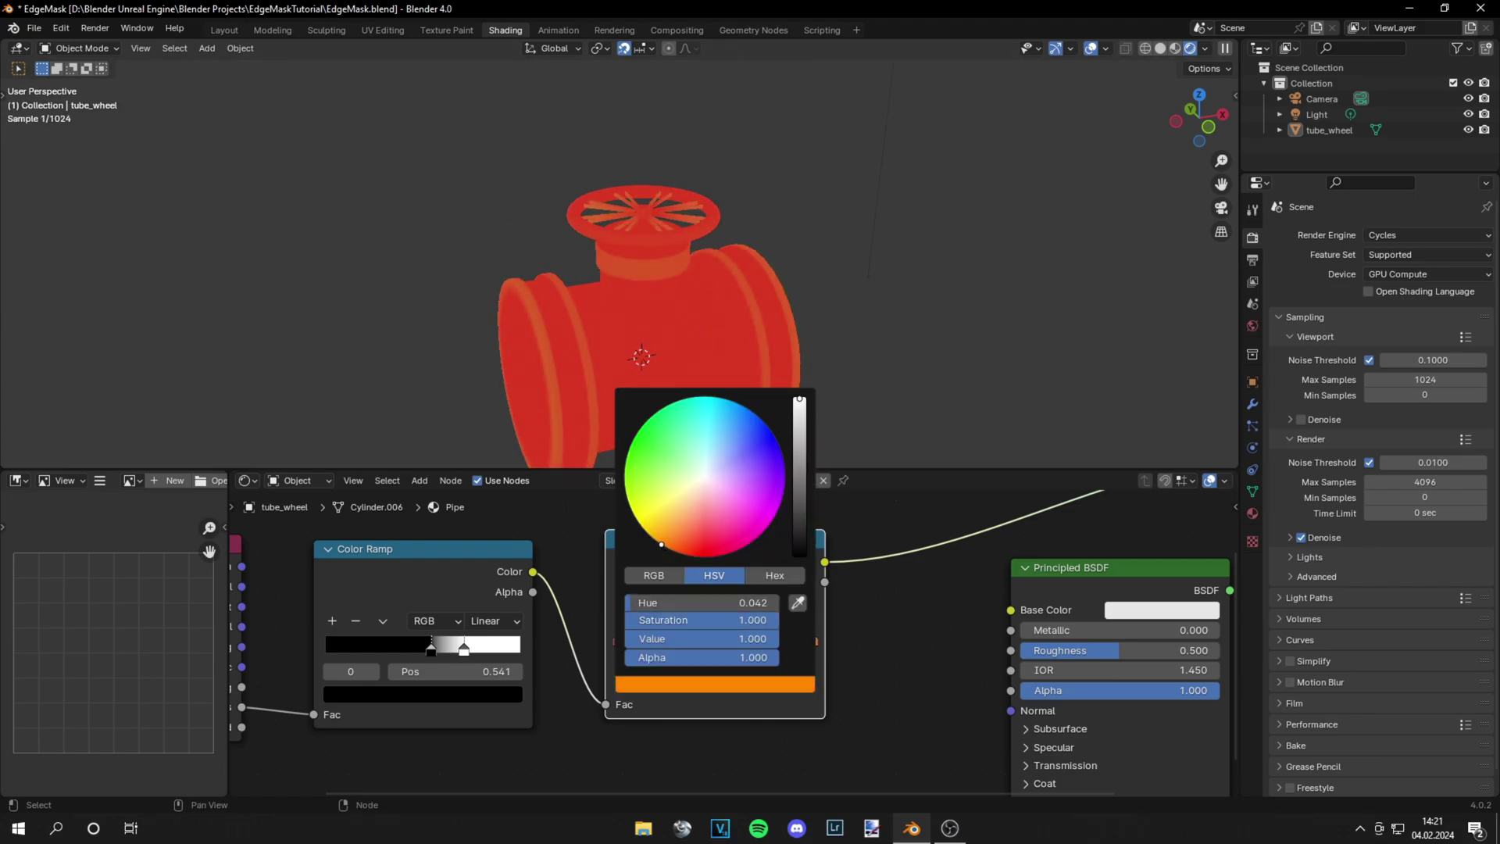
# Step: Connect the second Color Ramp's Color output to the Principled BSDF's Base Color
pyautogui.moveTo(824, 564); pyautogui.dragTo(1010, 609)
pyautogui.moveTo(860, 325); pyautogui.dragTo(762, 319, button='middle')
pyautogui.scroll(2, 757, 320)
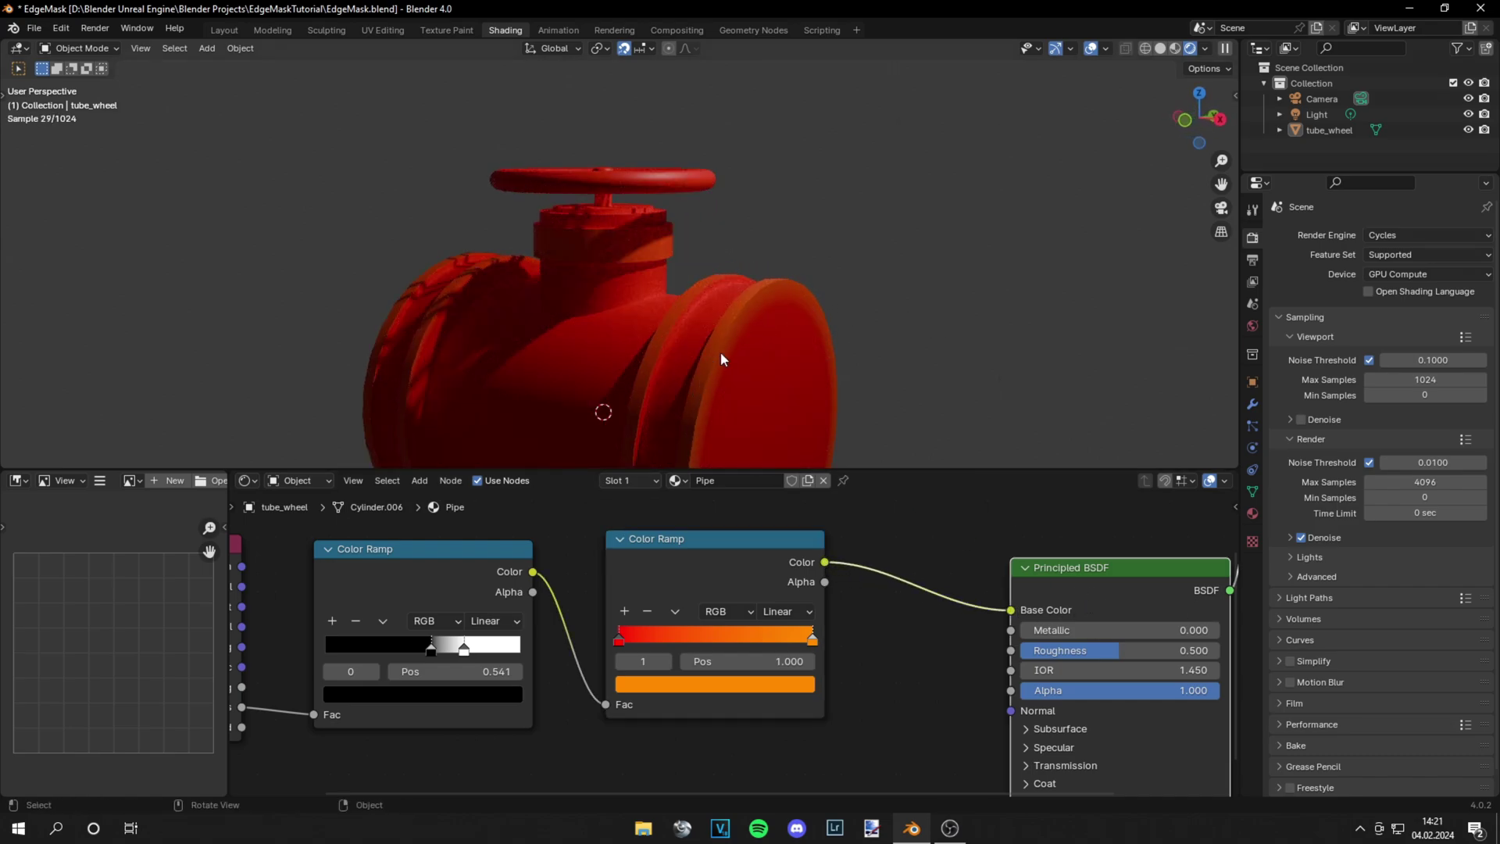
pyautogui.scroll(-3, 834, 592)
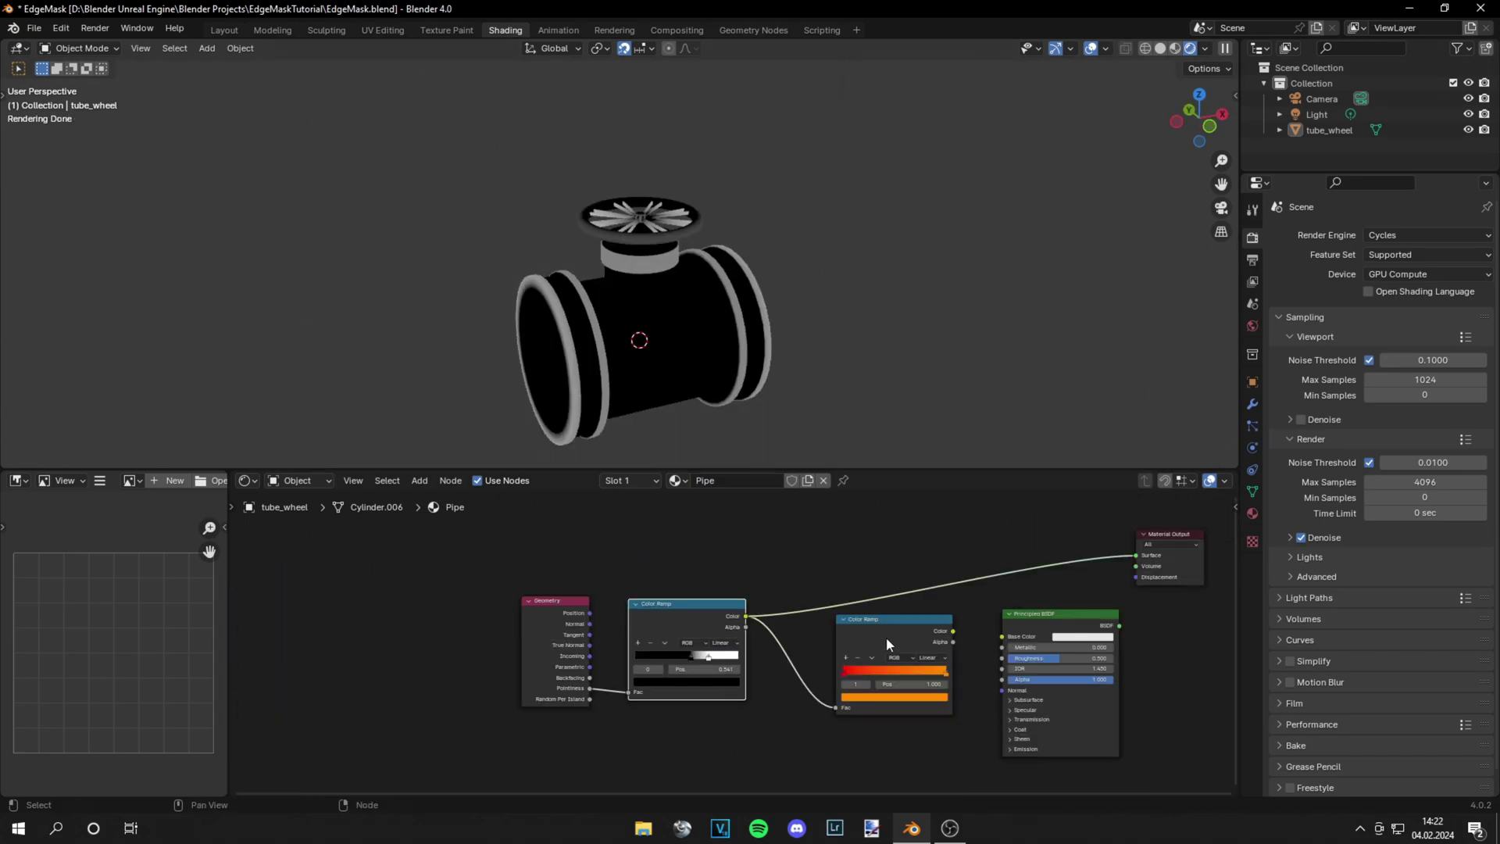
# Step: Add an Ambient Occlusion node above the Geometry node and preview its Color output on the model
pyautogui.hotkey('shift', 'a')
pyautogui.write('am')
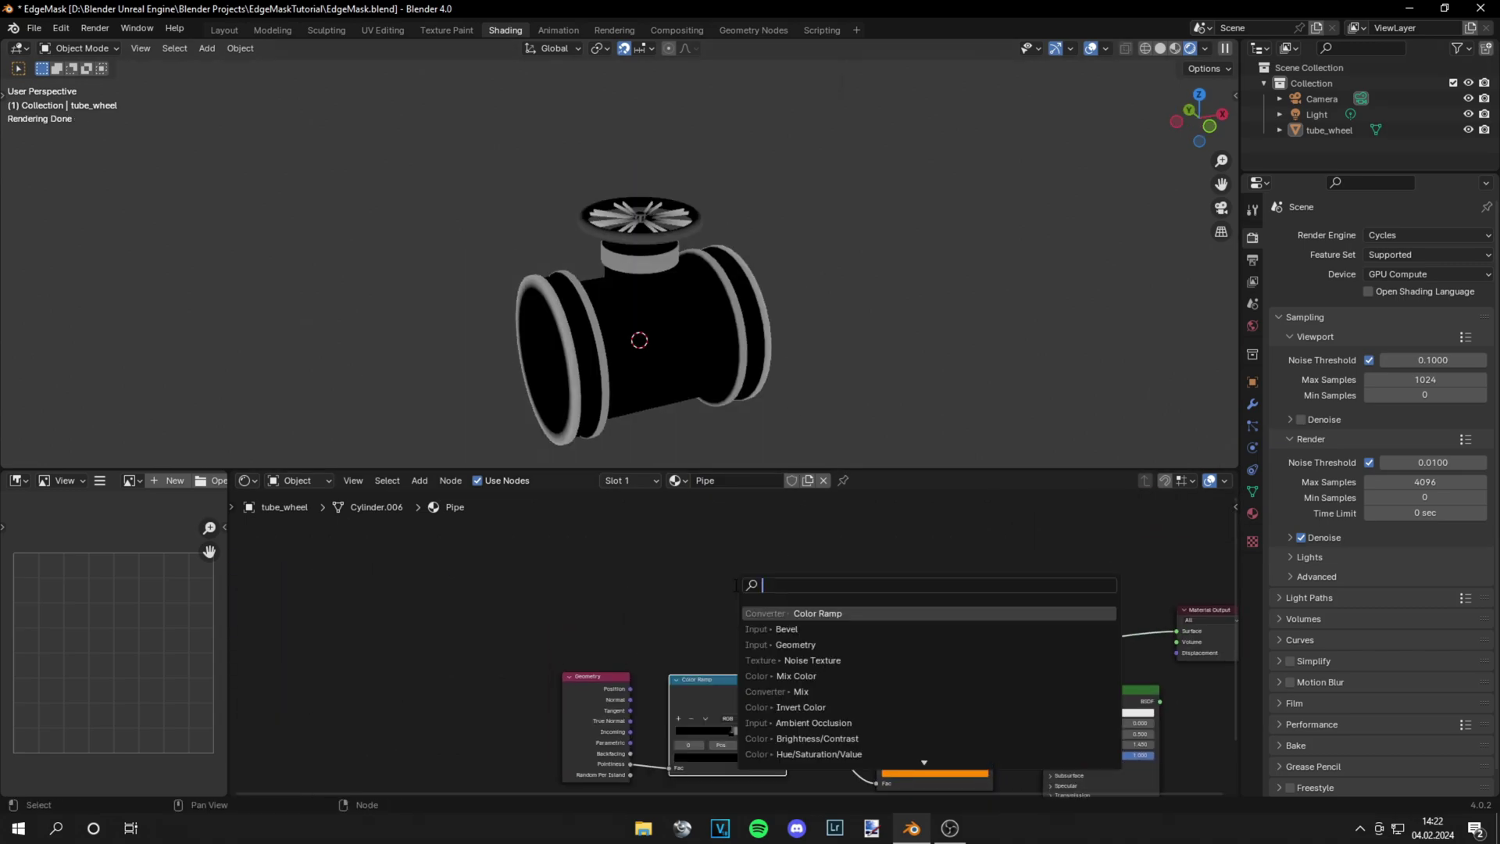
pyautogui.write('bie')
pyautogui.press('Return')
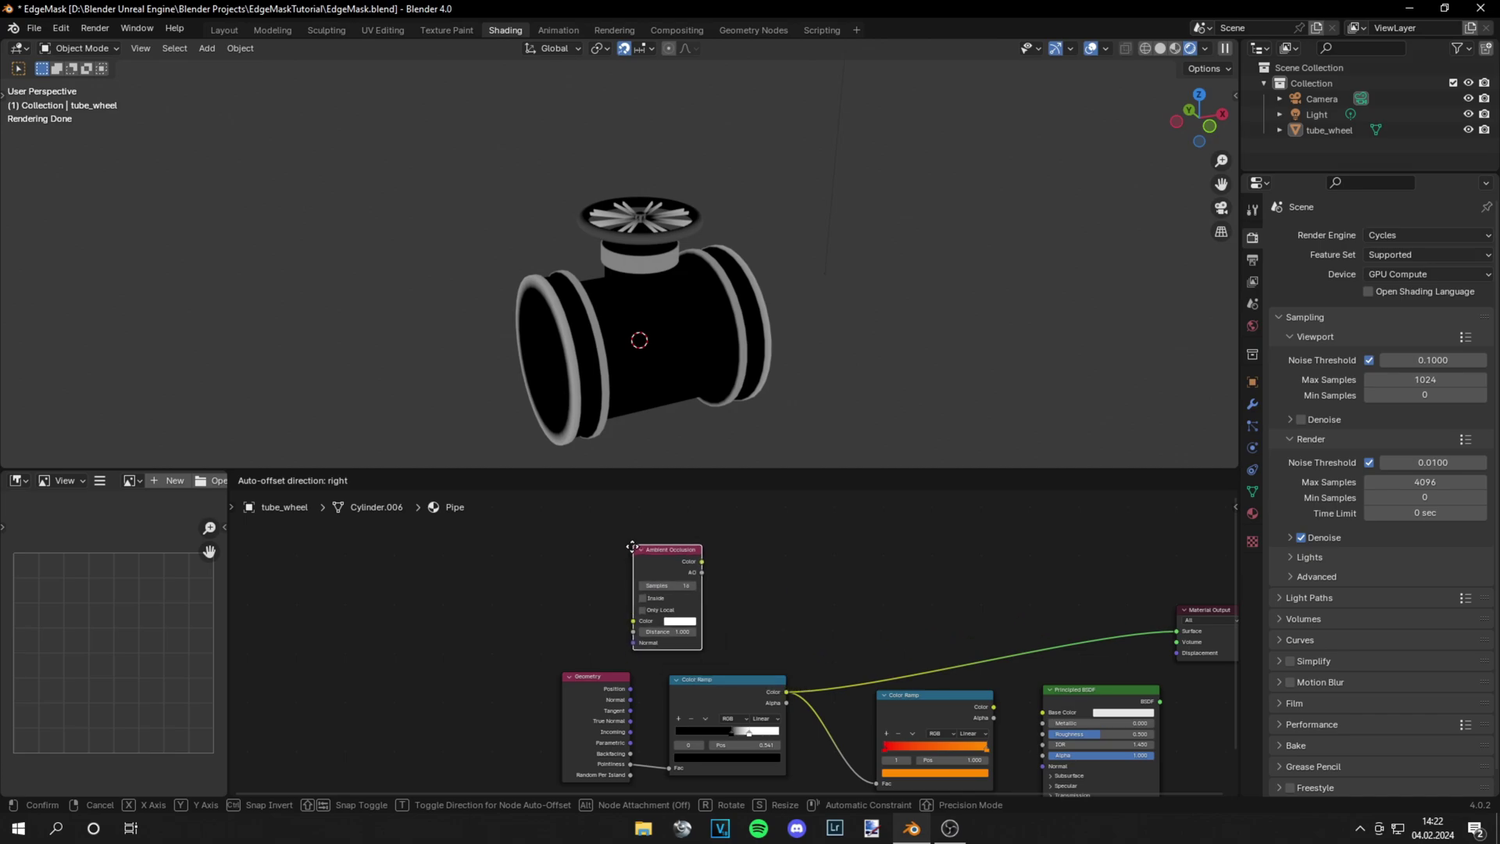
pyautogui.click(656, 566)
pyautogui.keyDown('ctrl'); pyautogui.keyDown('shift'); pyautogui.click(656, 565); pyautogui.keyUp('shift'); pyautogui.keyUp('ctrl')
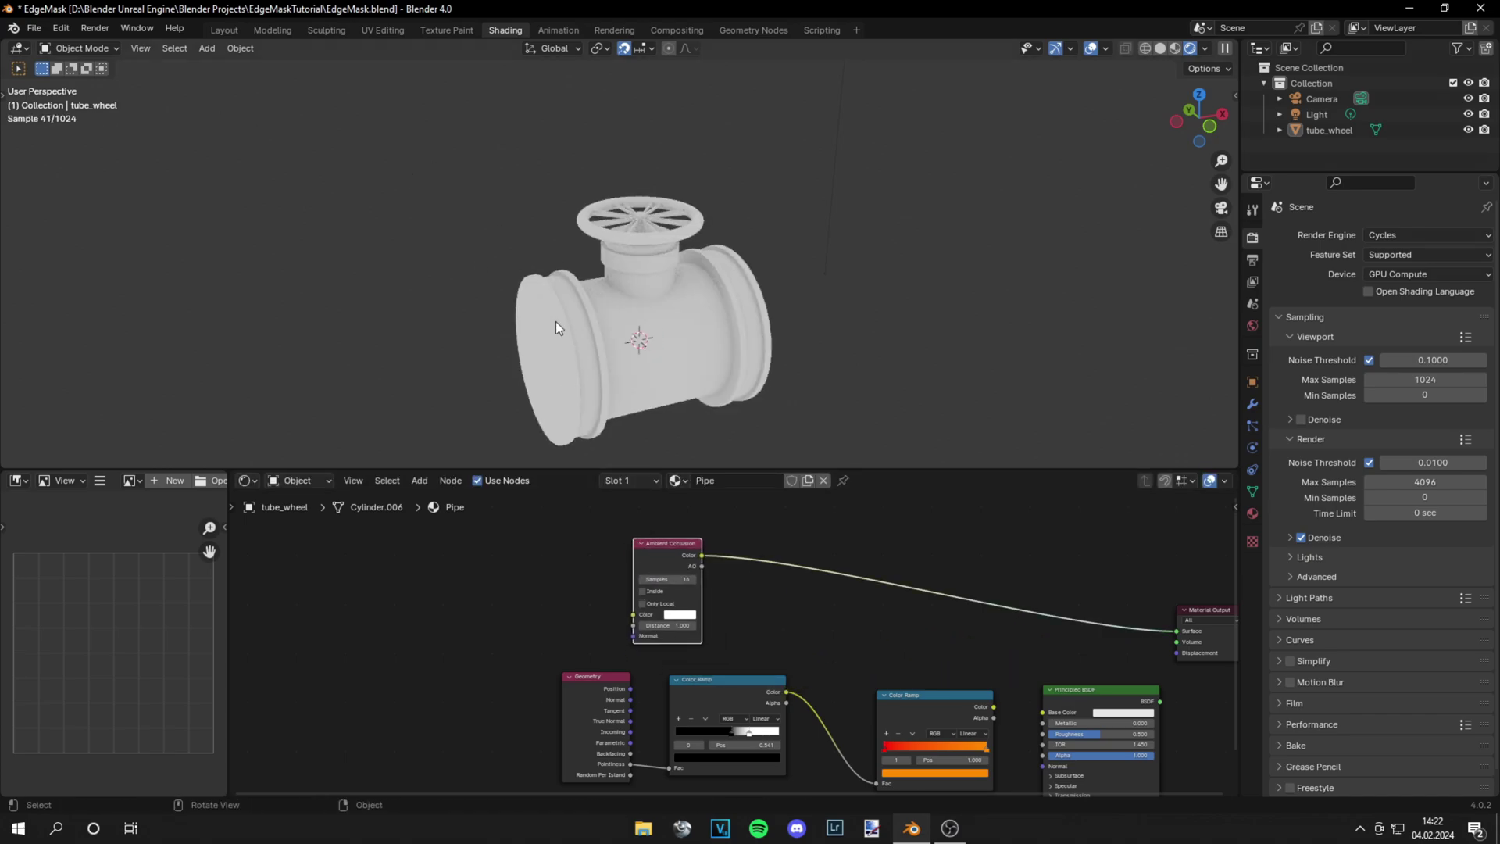
# Step: Insert a Color Ramp node between the Ambient Occlusion node and the Material Output
pyautogui.moveTo(555, 326); pyautogui.dragTo(593, 307, button='middle')
pyautogui.hotkey('shift', 'a')
pyautogui.write('c')
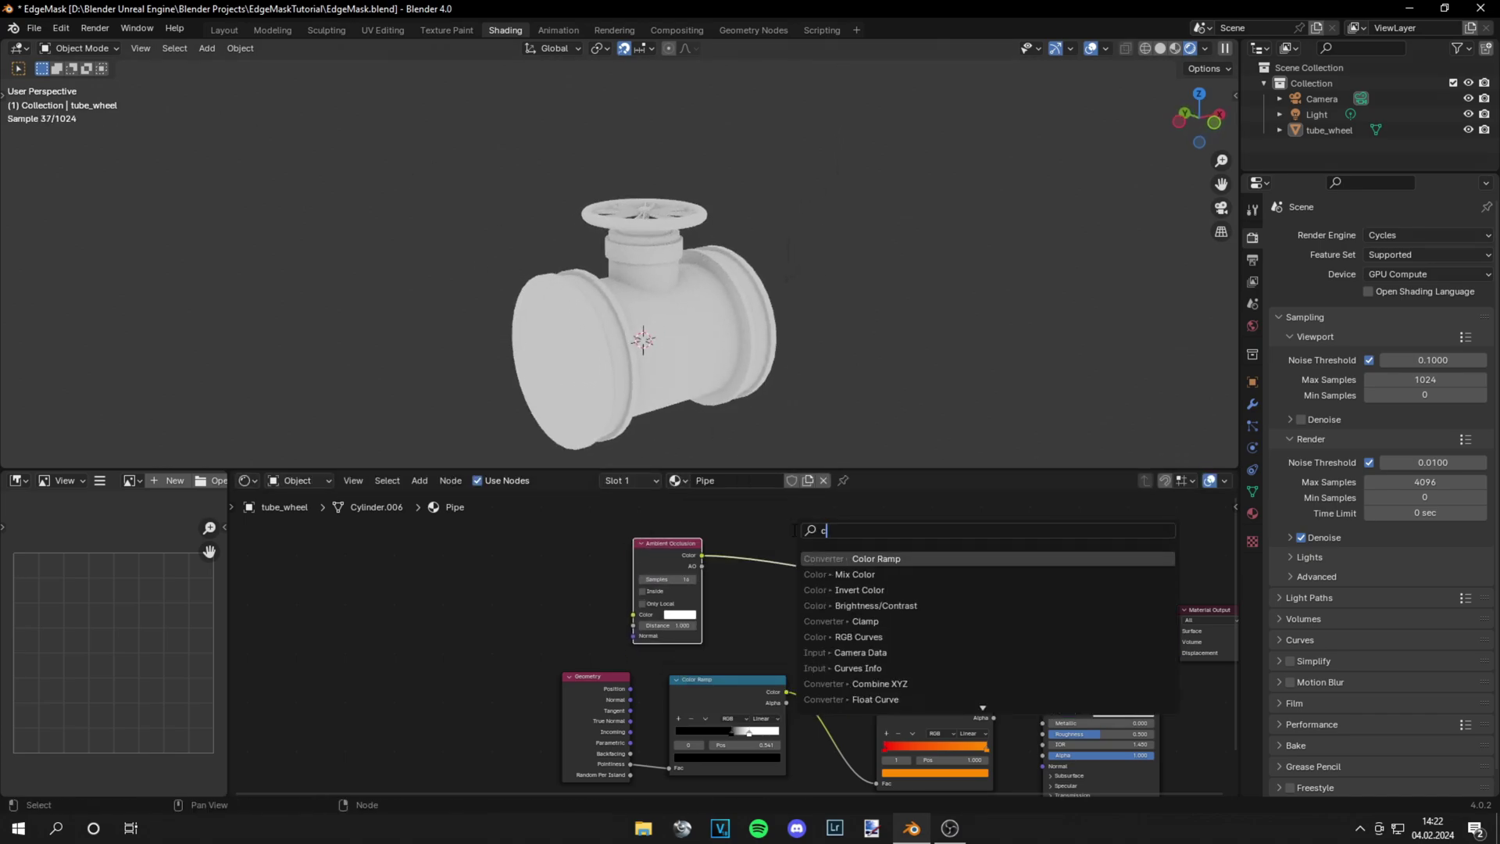
pyautogui.write('or')
pyautogui.press('Return')
pyautogui.click(762, 539)
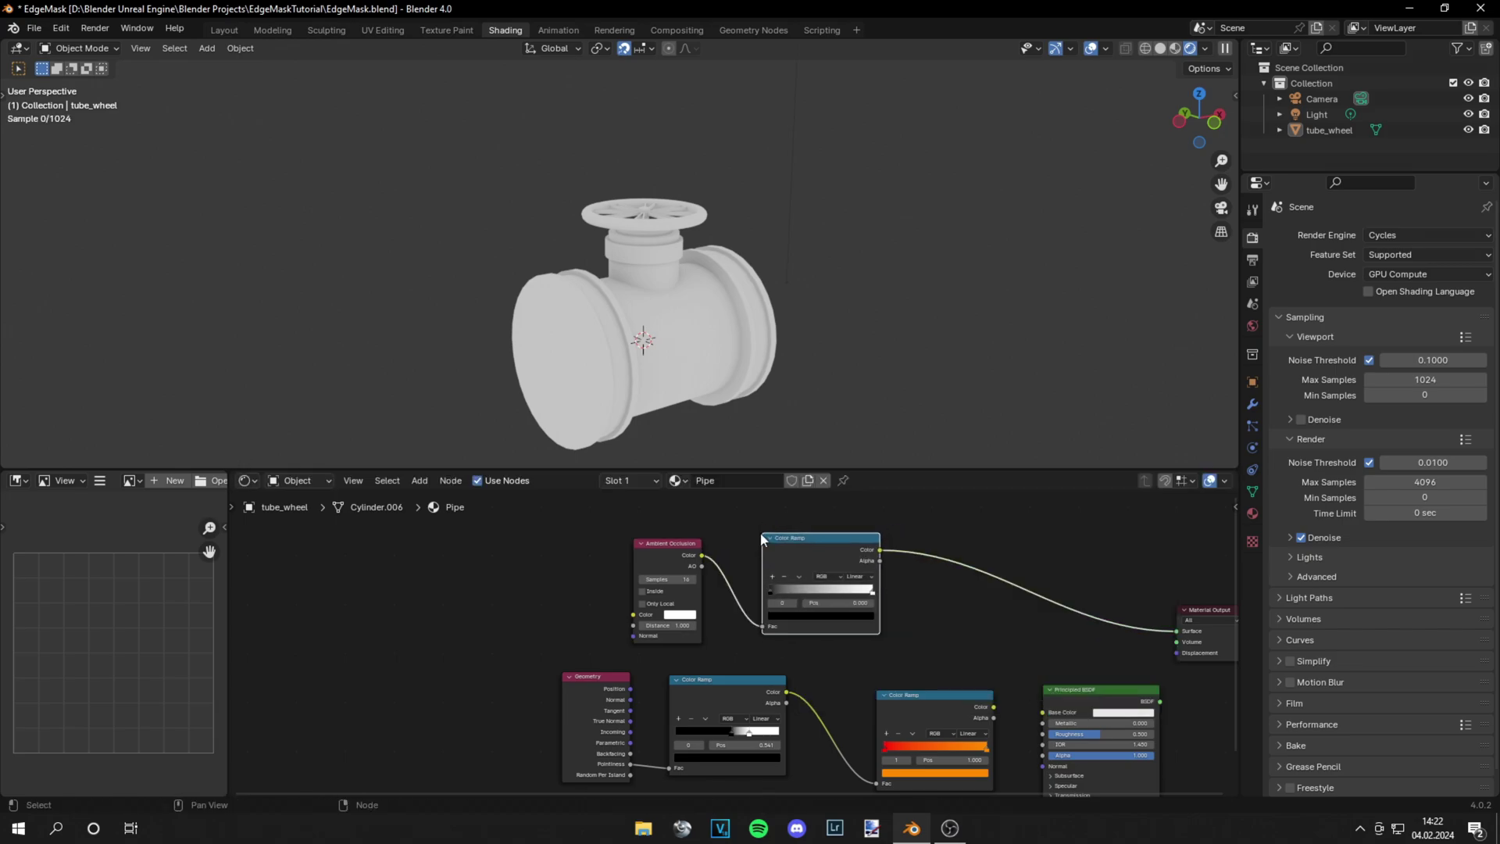
# Step: Tighten the Ambient Occlusion Color Ramp by moving the black stop inward and the white stop to 0.795
pyautogui.scroll(1, 771, 582)
pyautogui.moveTo(774, 583); pyautogui.dragTo(860, 588)
pyautogui.moveTo(732, 245); pyautogui.dragTo(729, 320, button='middle')
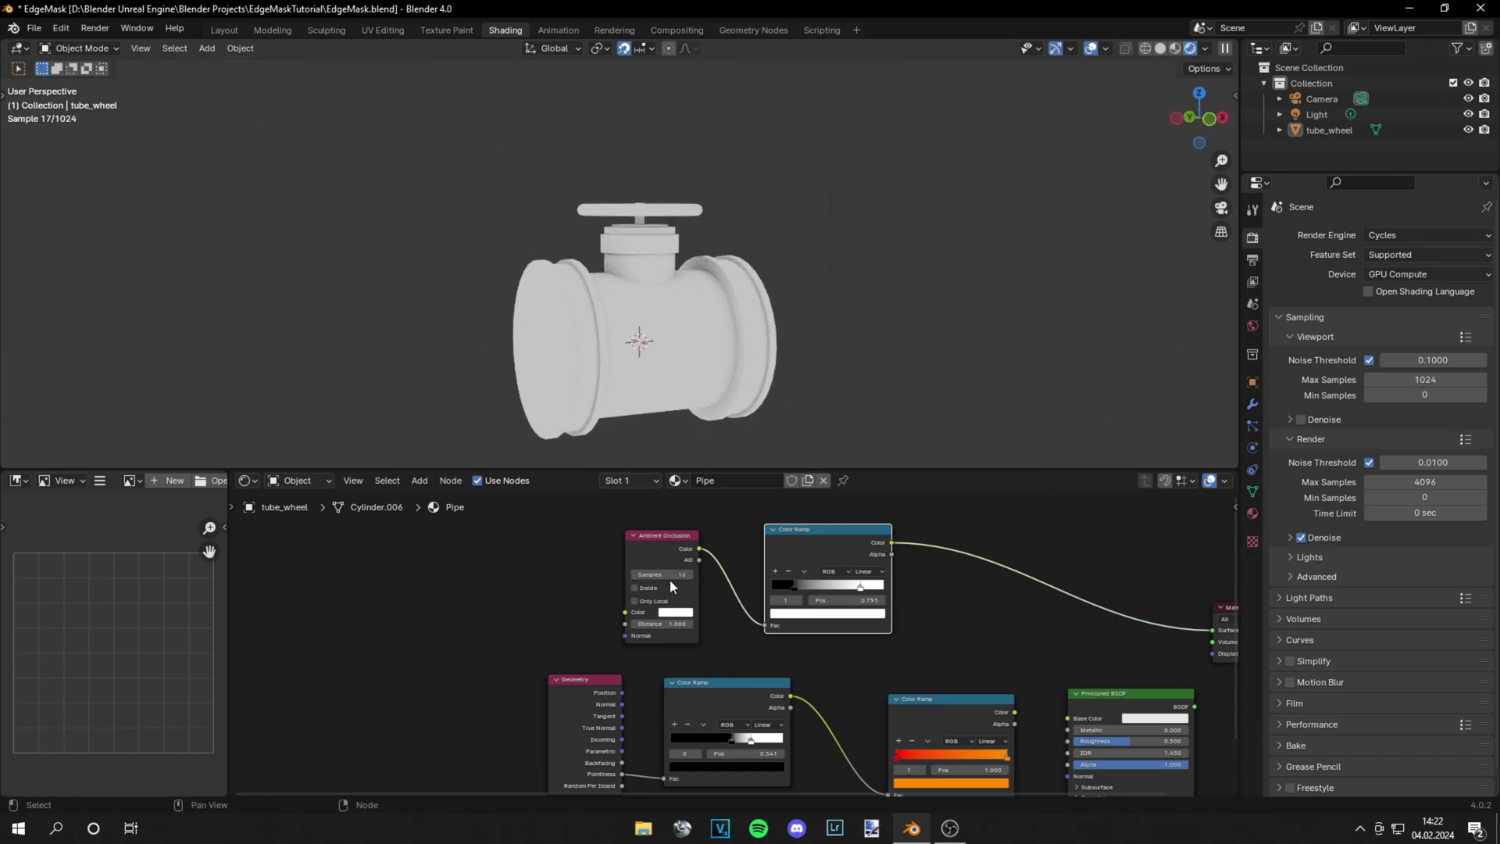
# Step: Reposition the Ambient Occlusion node with its Color Ramp and enable the node's Inside option
pyautogui.scroll(2, 670, 579)
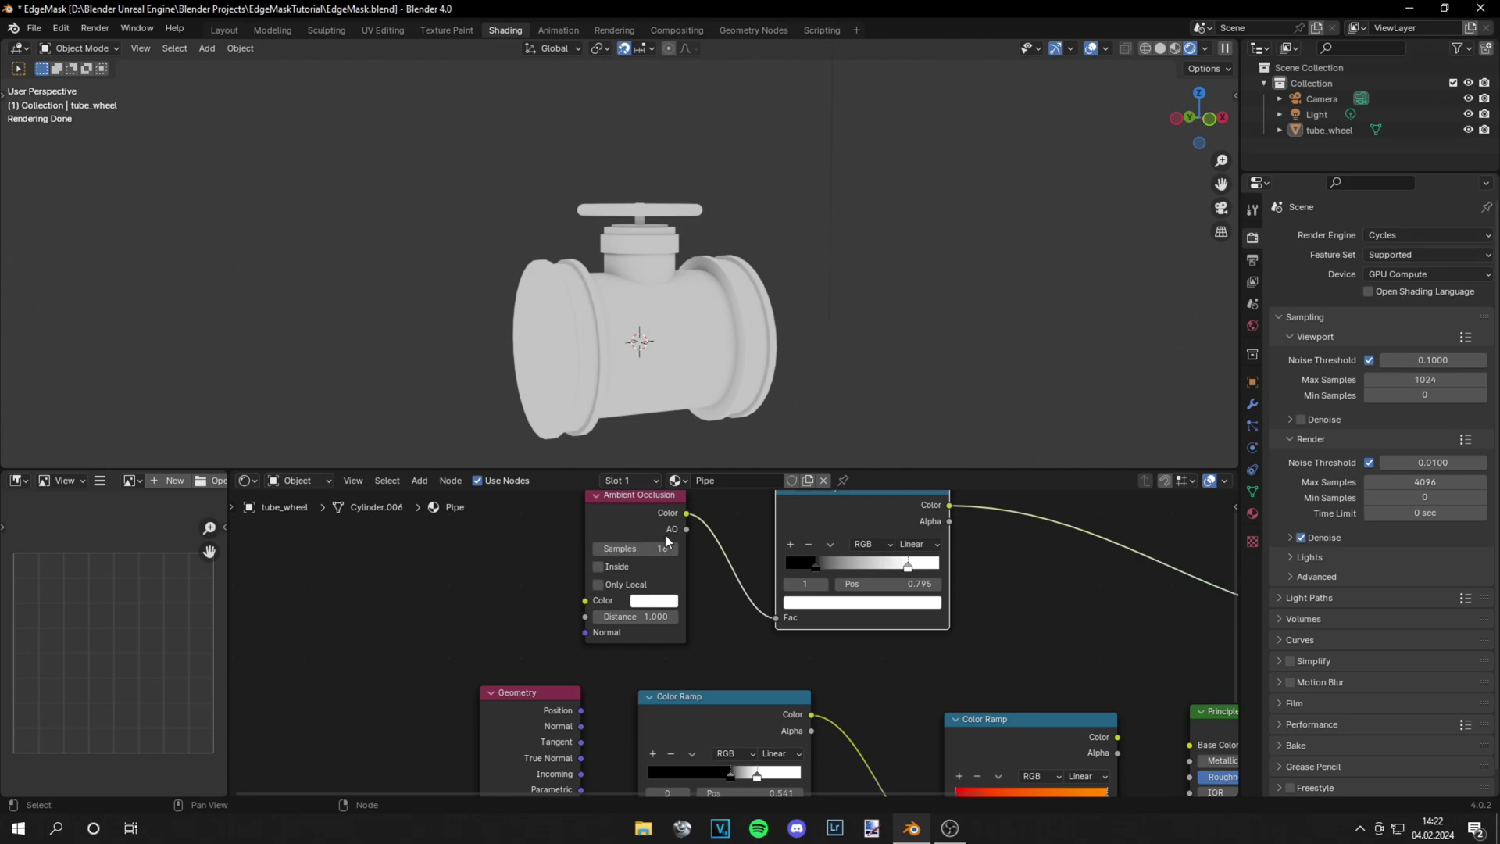
pyautogui.moveTo(884, 643); pyautogui.dragTo(587, 491)
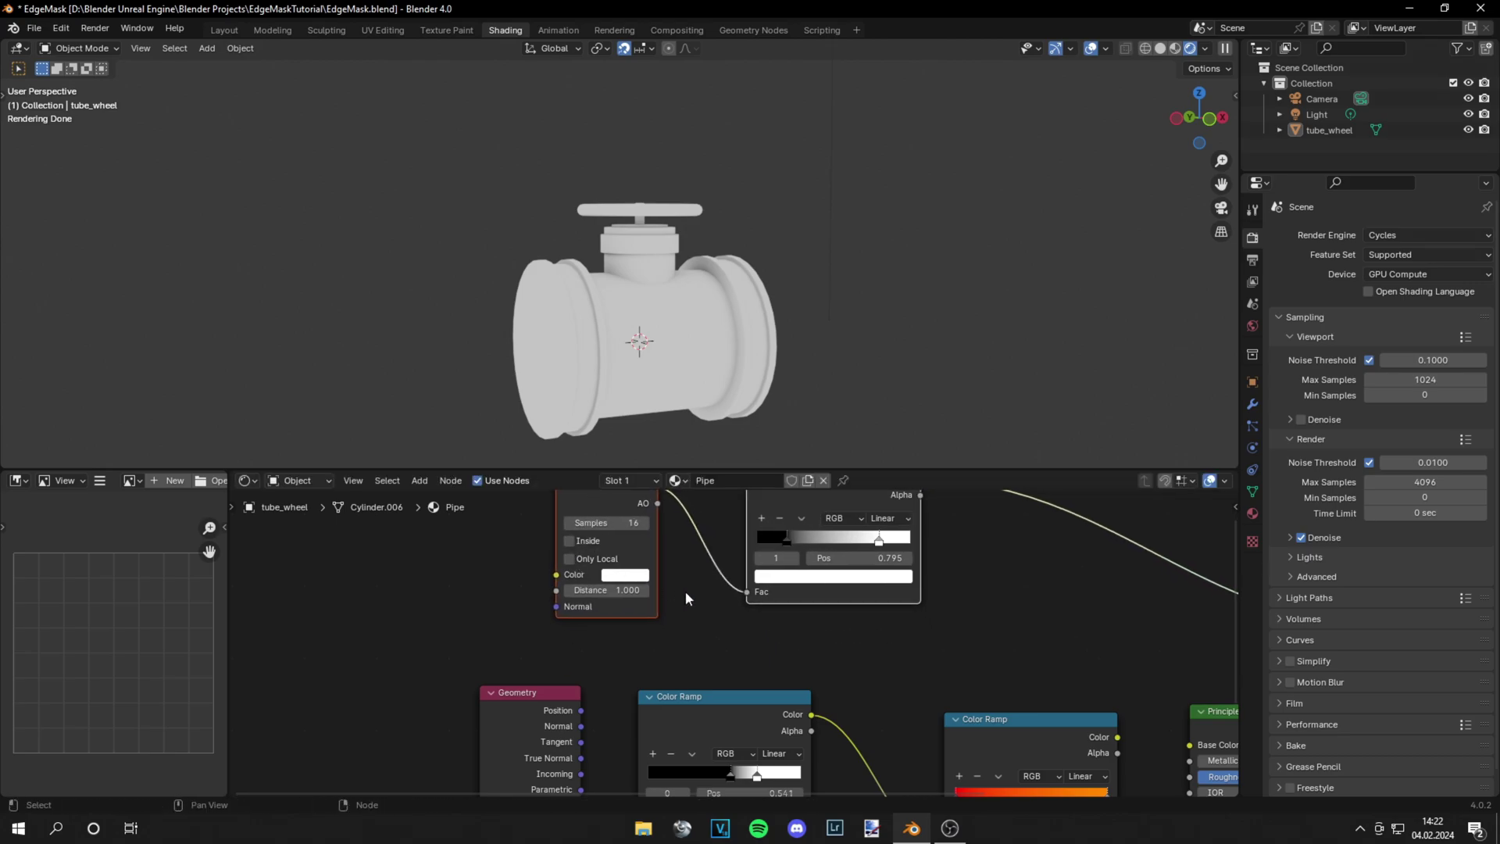
pyautogui.moveTo(685, 591); pyautogui.dragTo(667, 644, button='middle')
pyautogui.click(555, 595)
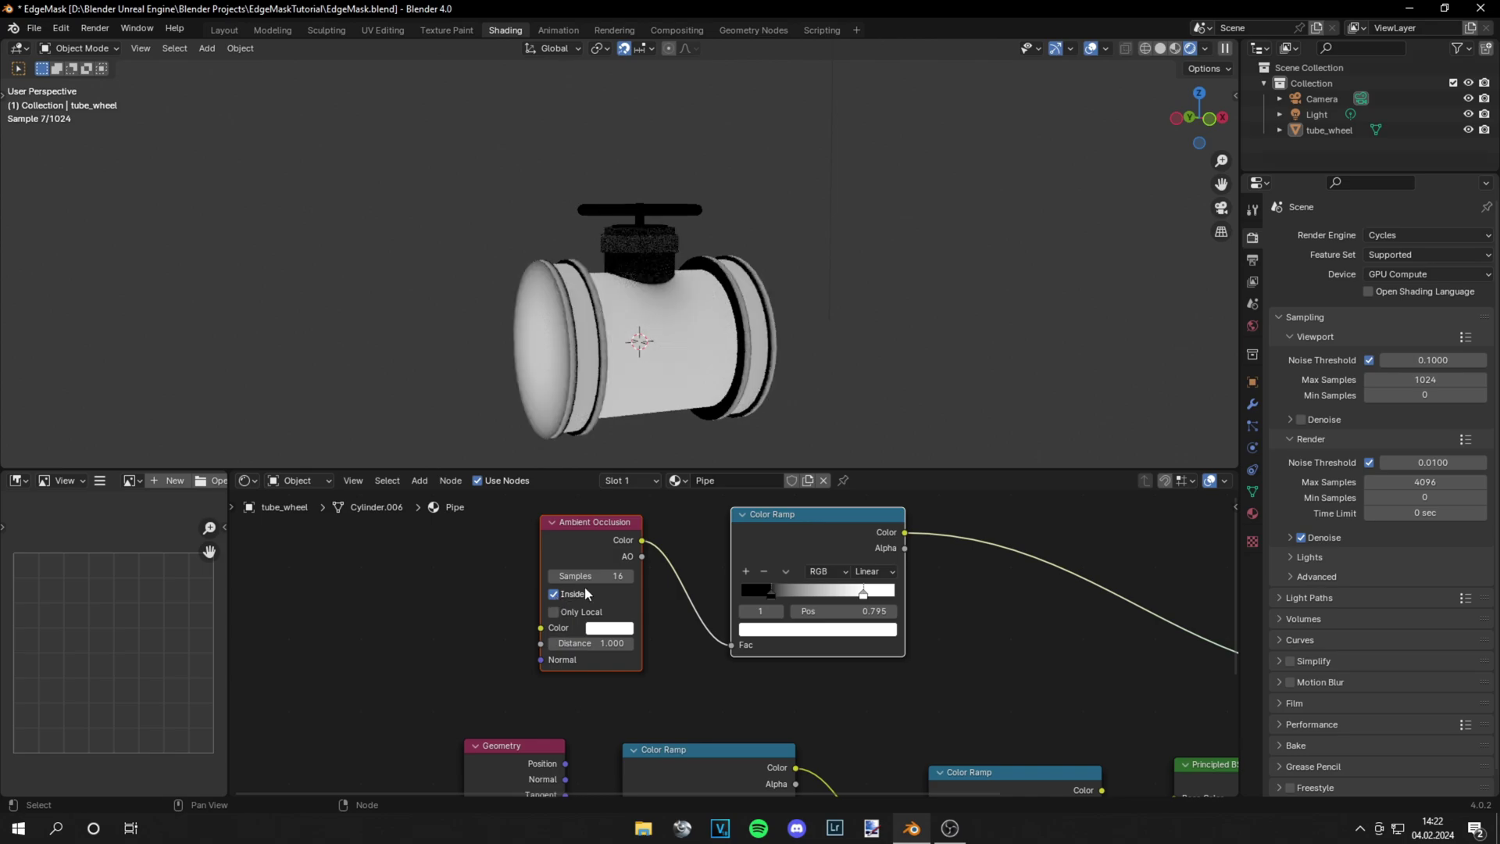
pyautogui.moveTo(842, 300); pyautogui.dragTo(813, 352, button='middle')
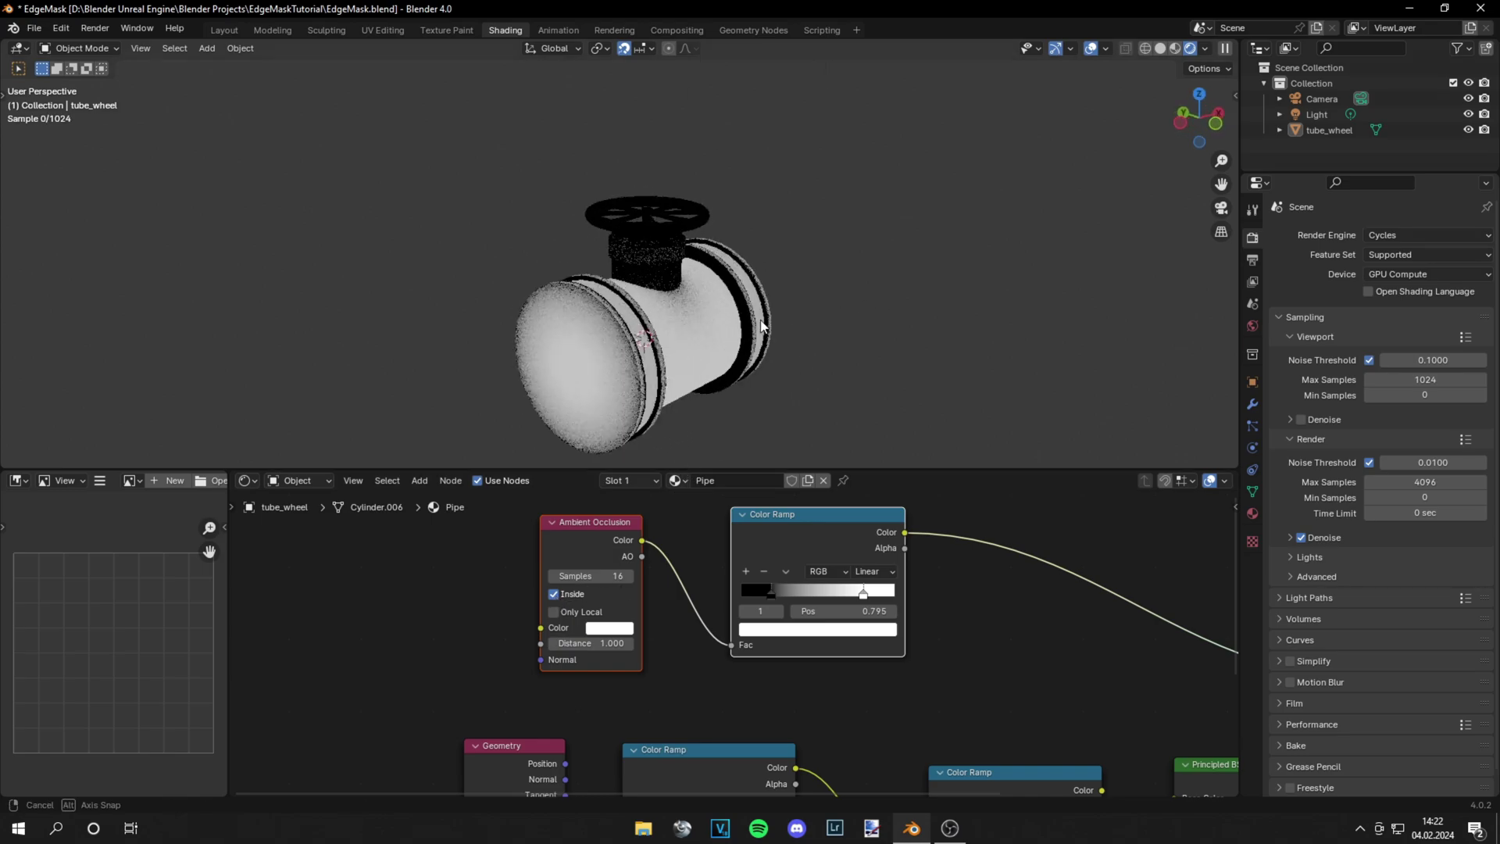
# Step: Select the Ambient Occlusion node together with its Color Ramp and move both farther from the Material Output
pyautogui.moveTo(1005, 669); pyautogui.dragTo(541, 557)
pyautogui.moveTo(575, 533); pyautogui.dragTo(495, 500)
pyautogui.moveTo(703, 622); pyautogui.dragTo(701, 733, button='middle')
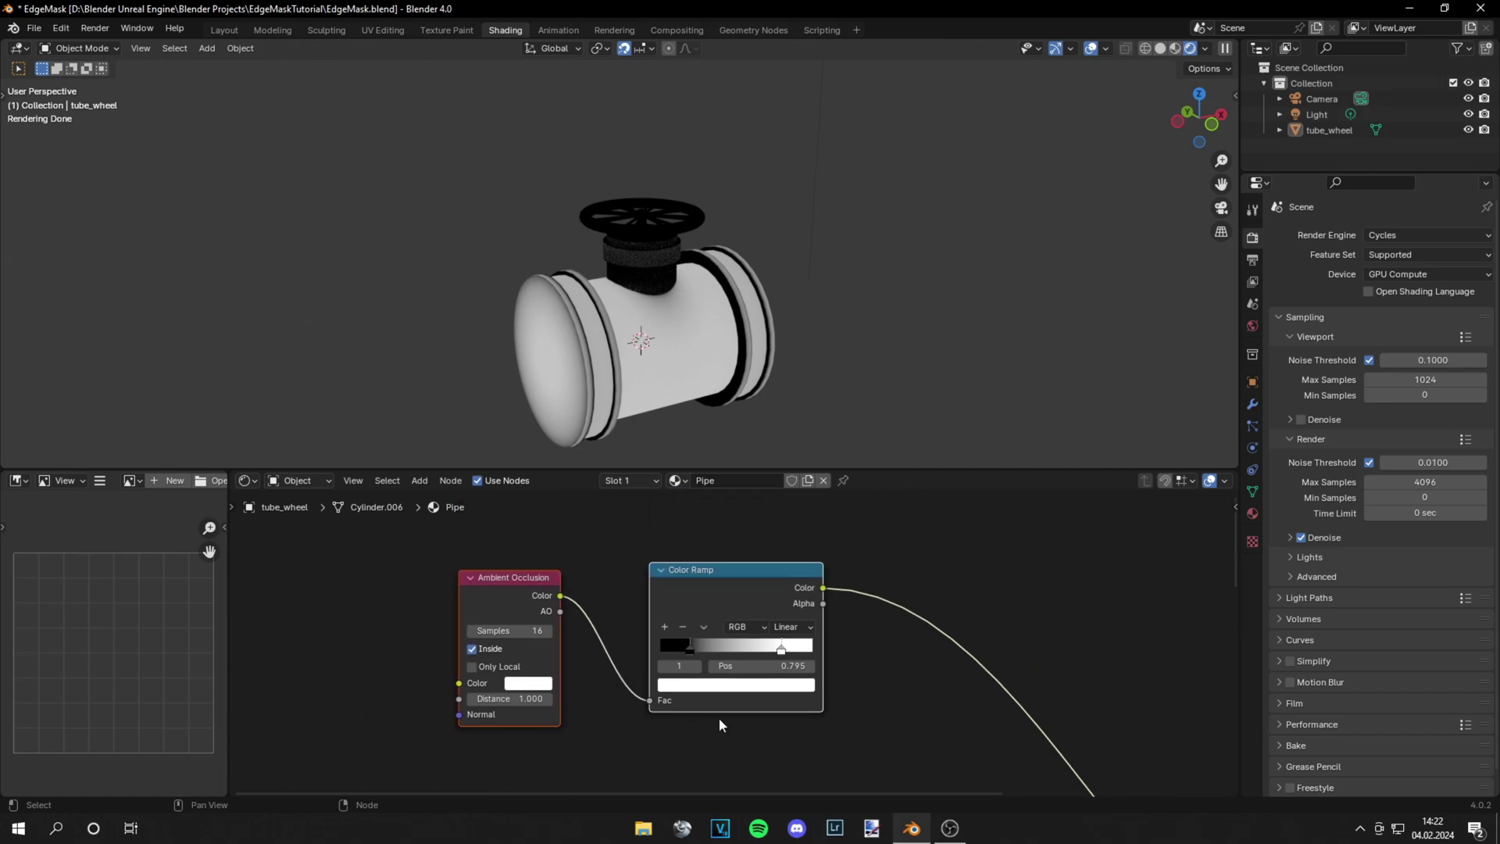
# Step: Invert the Ambient Occlusion Color Ramp by moving the white stop to the start and placing the black stop at 0.400
pyautogui.scroll(2, 695, 687)
pyautogui.moveTo(663, 653); pyautogui.dragTo(710, 655)
pyautogui.moveTo(810, 653); pyautogui.dragTo(625, 654)
pyautogui.moveTo(717, 655)
pyautogui.mouseDown()
pyautogui.moveTo(766, 655)
pyautogui.moveTo(714, 639)
pyautogui.mouseUp()
pyautogui.scroll(-4, 883, 753)
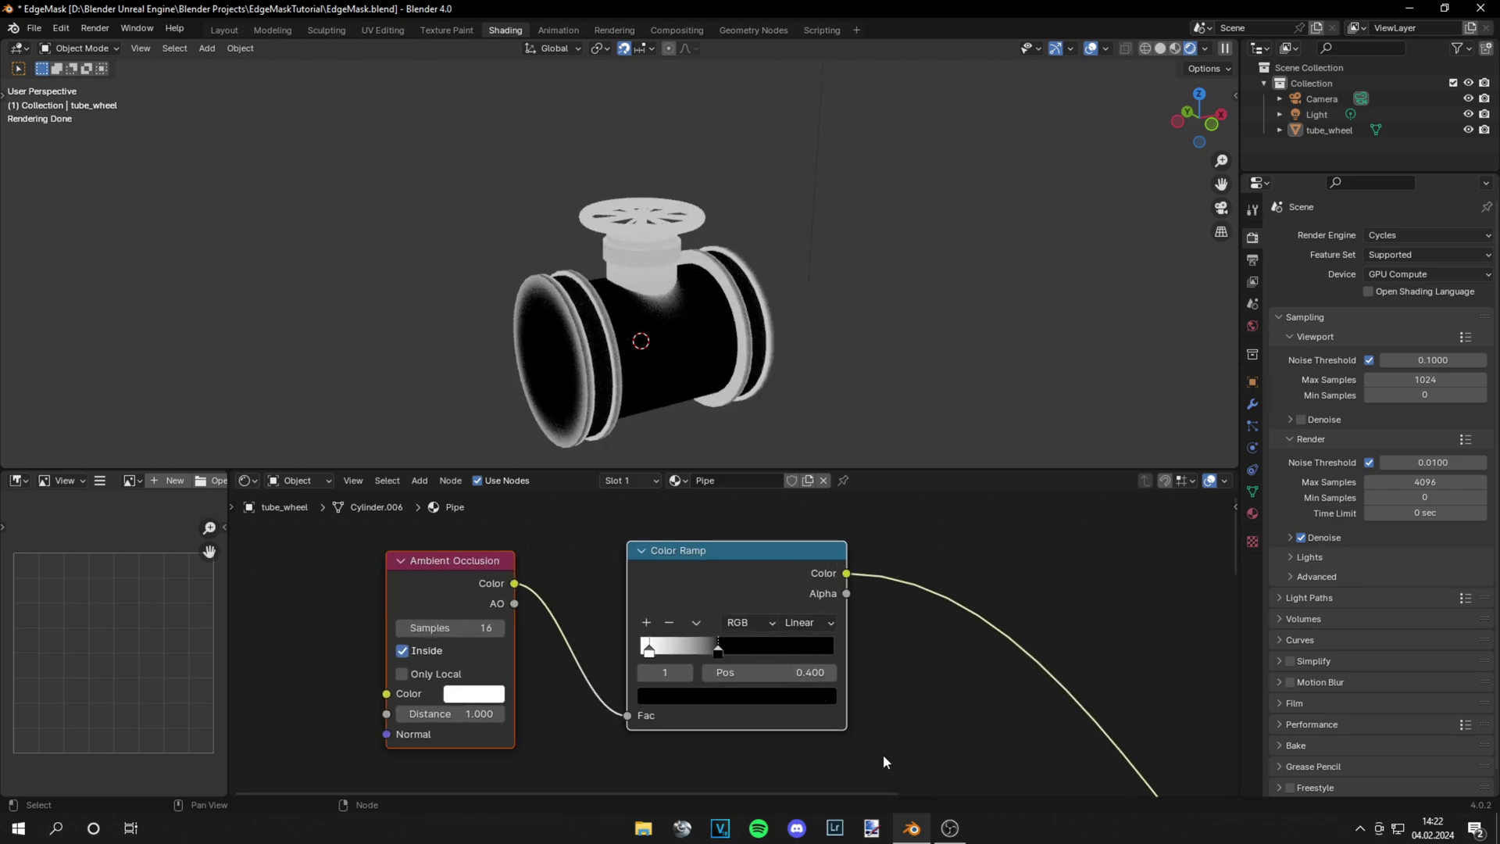
# Step: Duplicate the Ambient Occlusion node with its Color Ramp and place the copies directly below the originals
pyautogui.moveTo(867, 694); pyautogui.dragTo(517, 561)
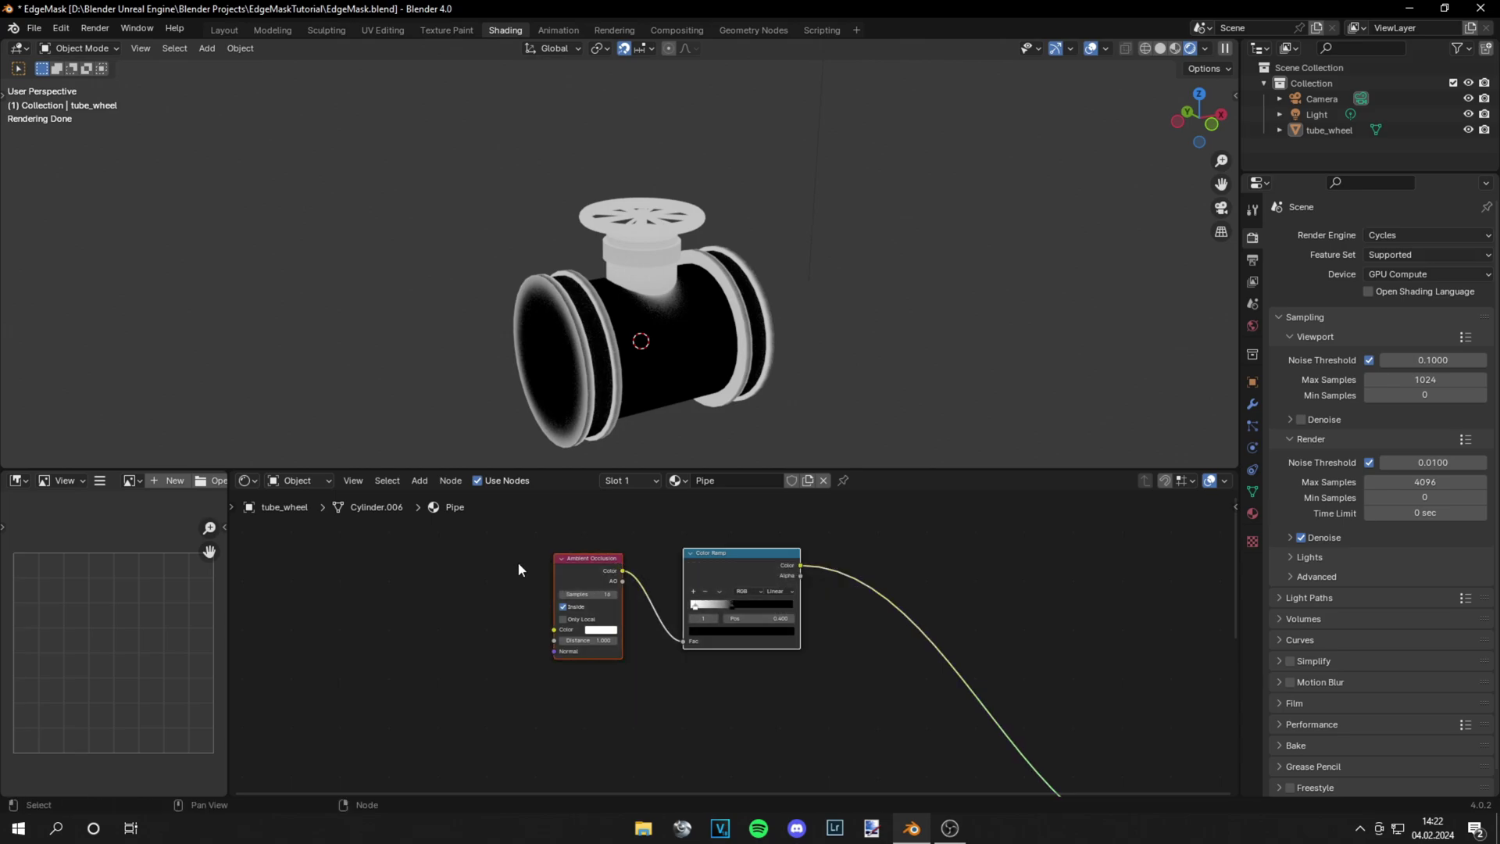
pyautogui.hotkey('ctrl', 'c')
pyautogui.hotkey('ctrl', 'v')
pyautogui.moveTo(581, 518); pyautogui.dragTo(726, 678)
pyautogui.click(921, 693)
# Step: Preview the duplicated Color Ramp and move its white stop past the black stop to 0.782
pyautogui.scroll(6, 759, 704)
pyautogui.moveTo(759, 704); pyautogui.dragTo(809, 628, button='middle')
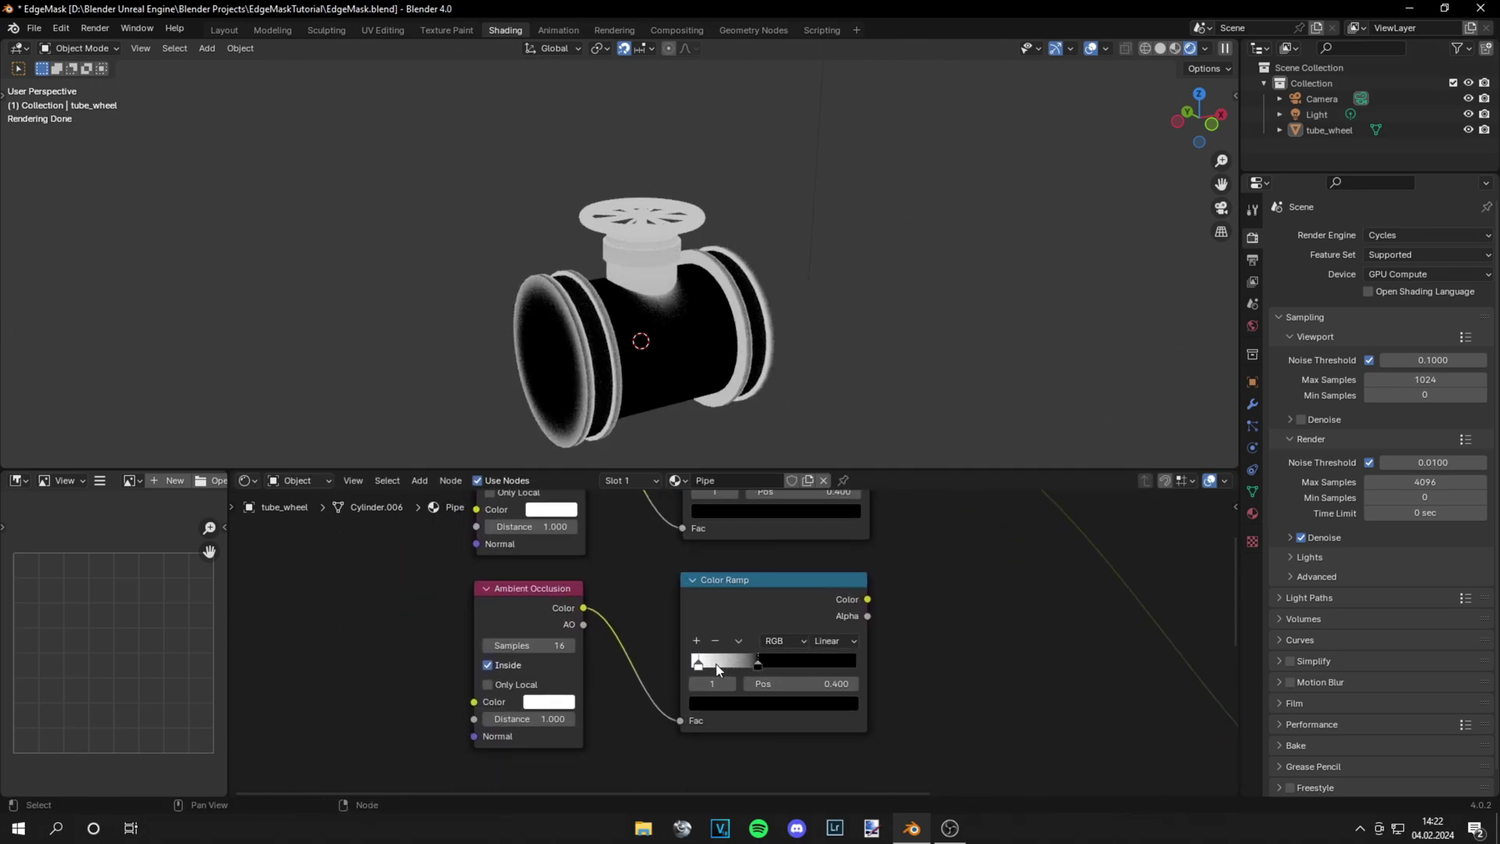
pyautogui.keyDown('ctrl'); pyautogui.keyDown('shift'); pyautogui.click(727, 602); pyautogui.keyUp('shift'); pyautogui.keyUp('ctrl')
pyautogui.moveTo(696, 662); pyautogui.dragTo(826, 663)
# Step: Combine the two Ambient Occlusion Color Ramps in an expanded Mix node and set its Factor to 0.550
pyautogui.moveTo(930, 600); pyautogui.dragTo(894, 670, button='middle')
pyautogui.keyDown('ctrl'); pyautogui.keyDown('shift'); pyautogui.moveTo(783, 672); pyautogui.dragTo(785, 596, button='right'); pyautogui.keyUp('shift'); pyautogui.keyUp('ctrl')
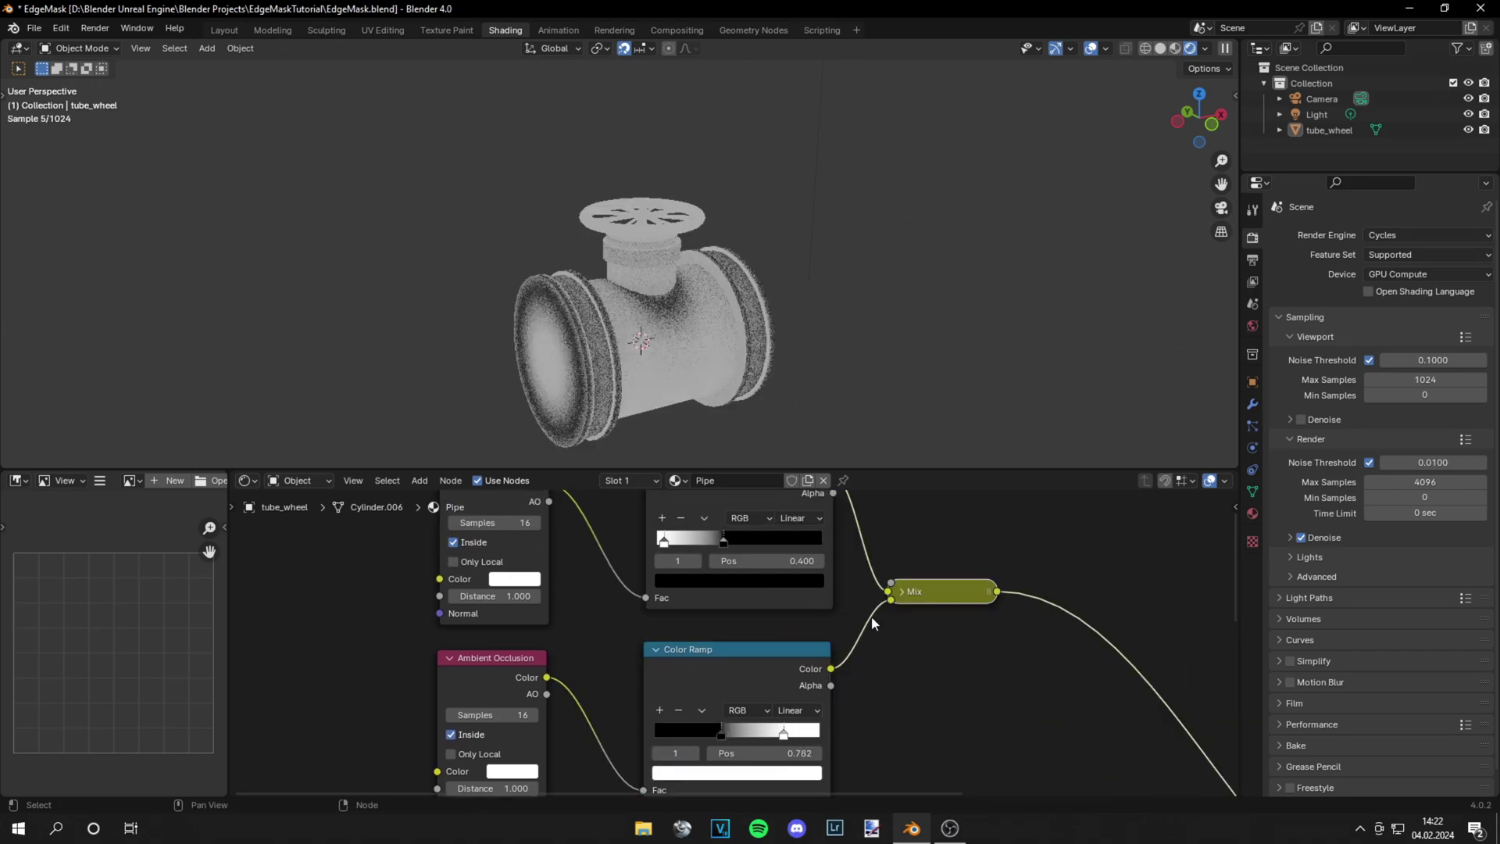
pyautogui.click(900, 593)
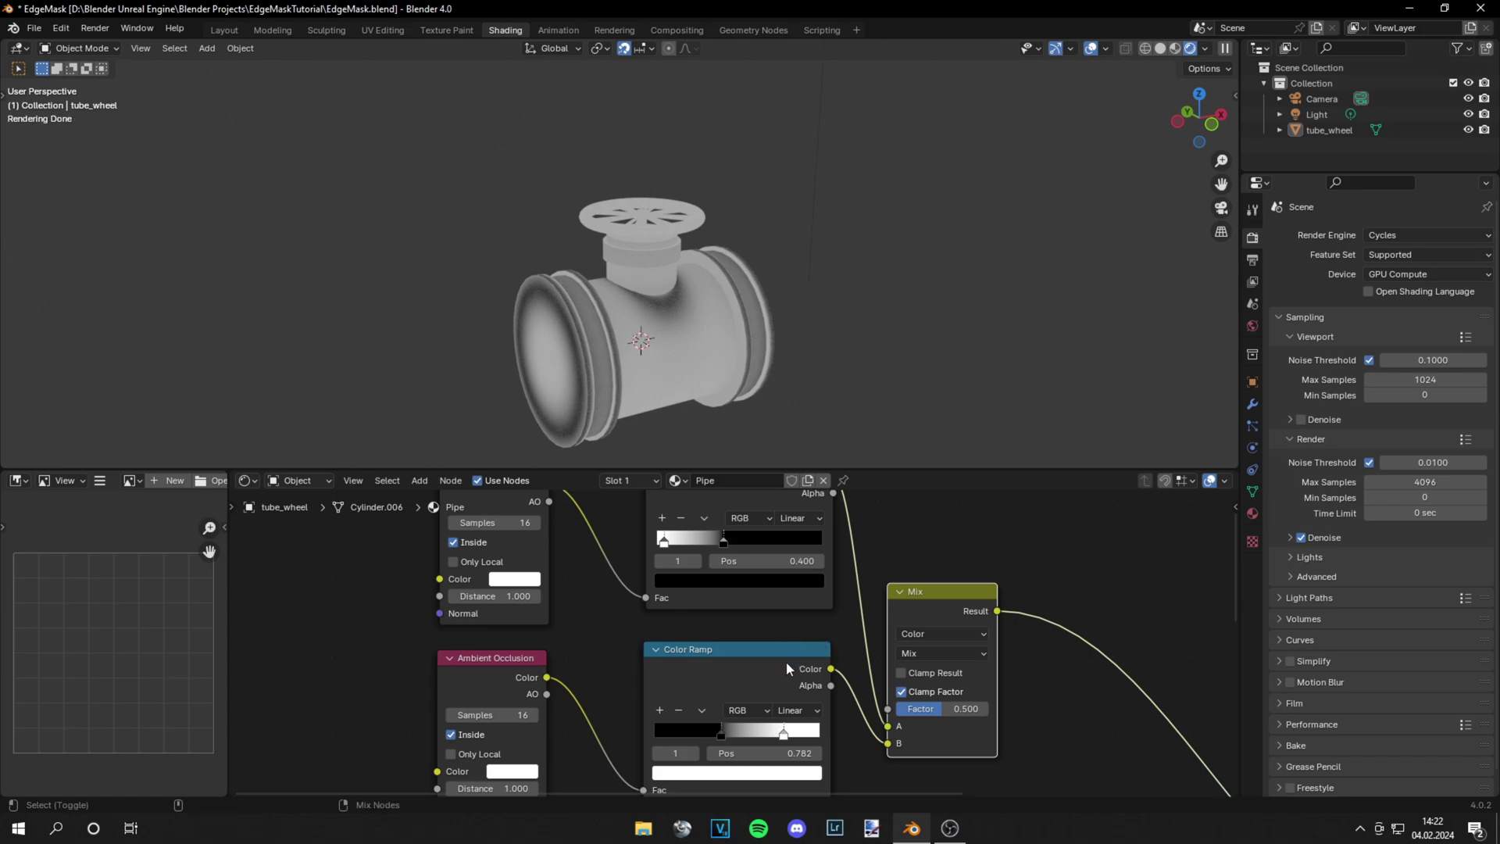
pyautogui.keyDown('ctrl'); pyautogui.keyDown('shift'); pyautogui.moveTo(786, 672); pyautogui.dragTo(852, 643, button='right'); pyautogui.keyUp('shift'); pyautogui.keyUp('ctrl')
pyautogui.scroll(3, 914, 653)
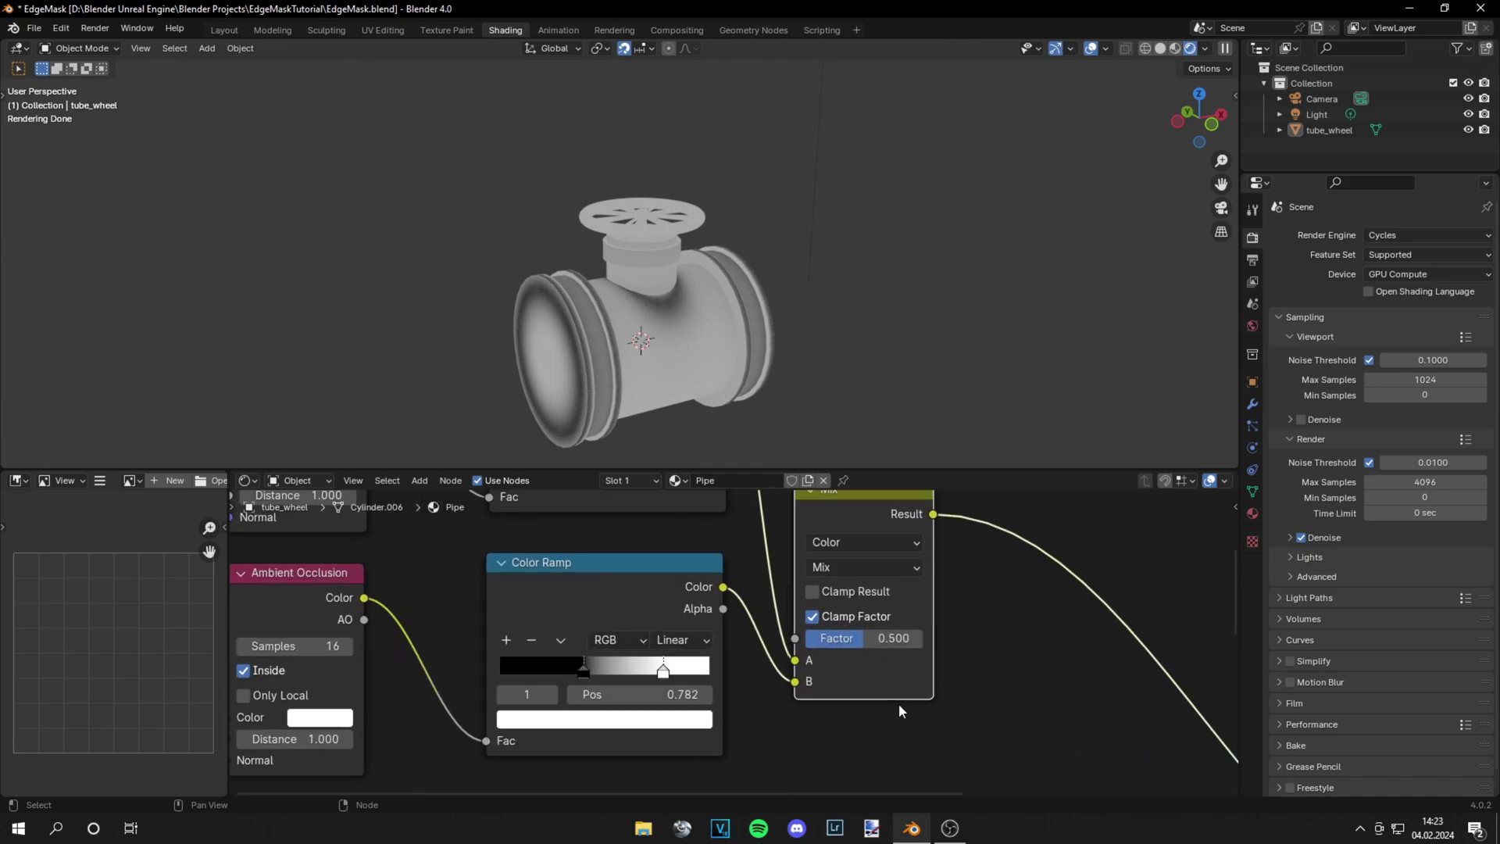
pyautogui.moveTo(863, 668)
pyautogui.mouseDown()
pyautogui.moveTo(832, 668)
pyautogui.moveTo(937, 669)
pyautogui.moveTo(872, 668)
pyautogui.mouseUp()
pyautogui.scroll(-5, 584, 248)
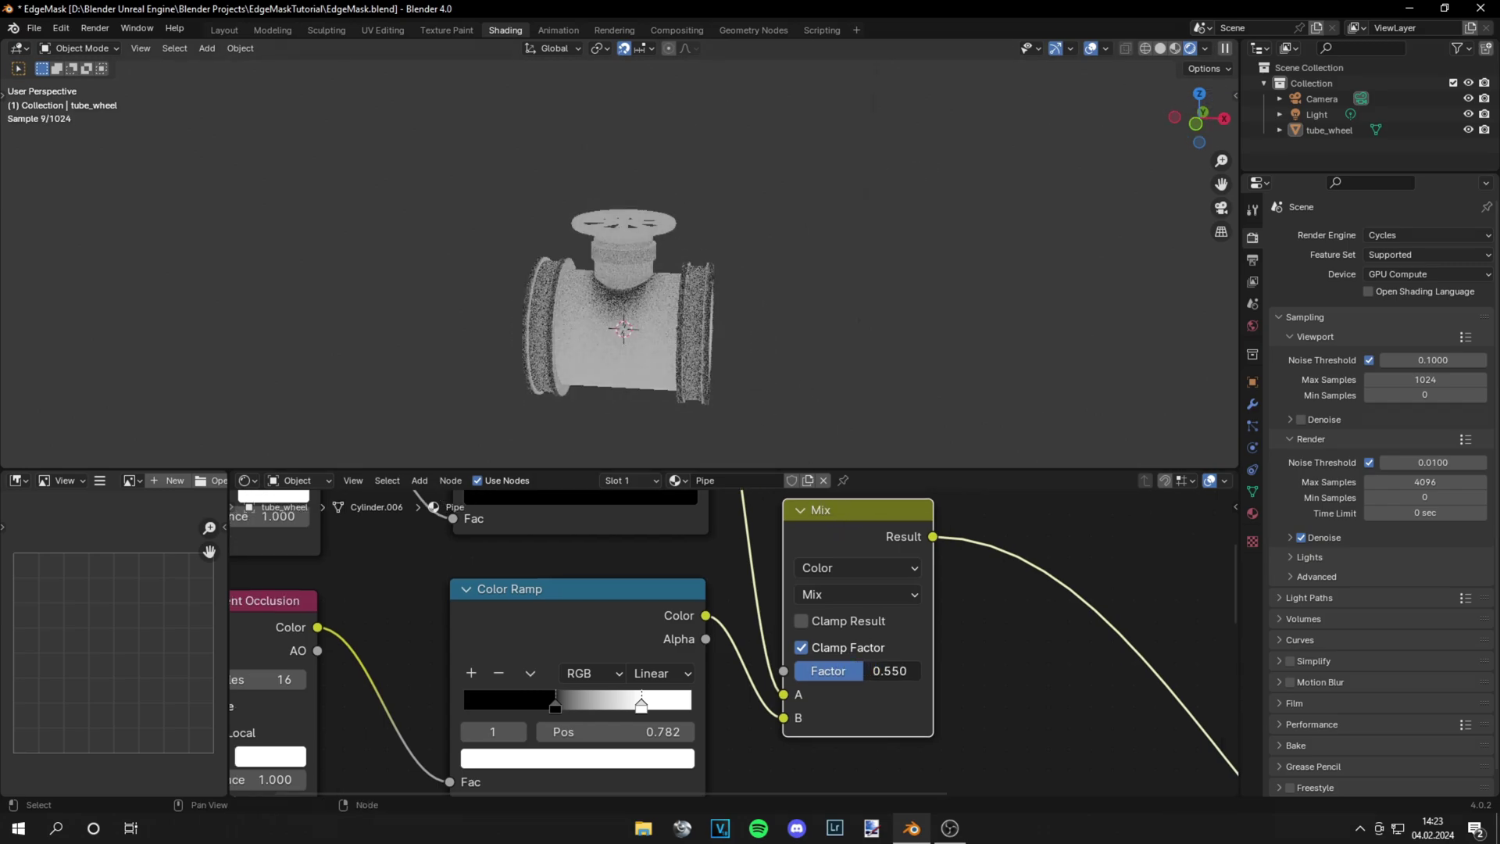
# Step: Insert a Color Ramp node between the Mix node's Result and the Material Output
pyautogui.moveTo(933, 537); pyautogui.dragTo(1039, 549)
pyautogui.write('cor')
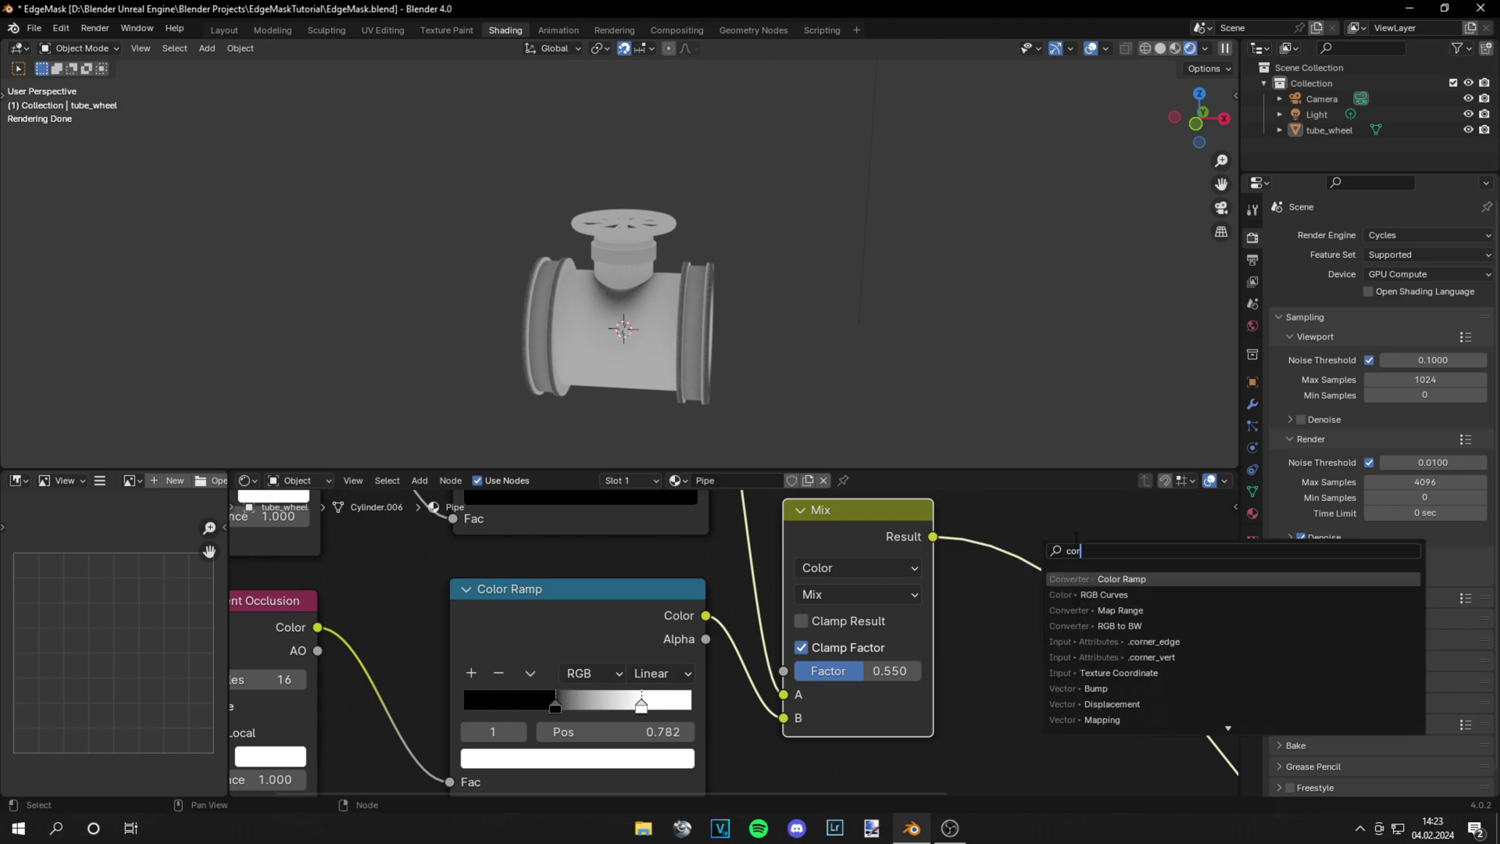
pyautogui.press('Return')
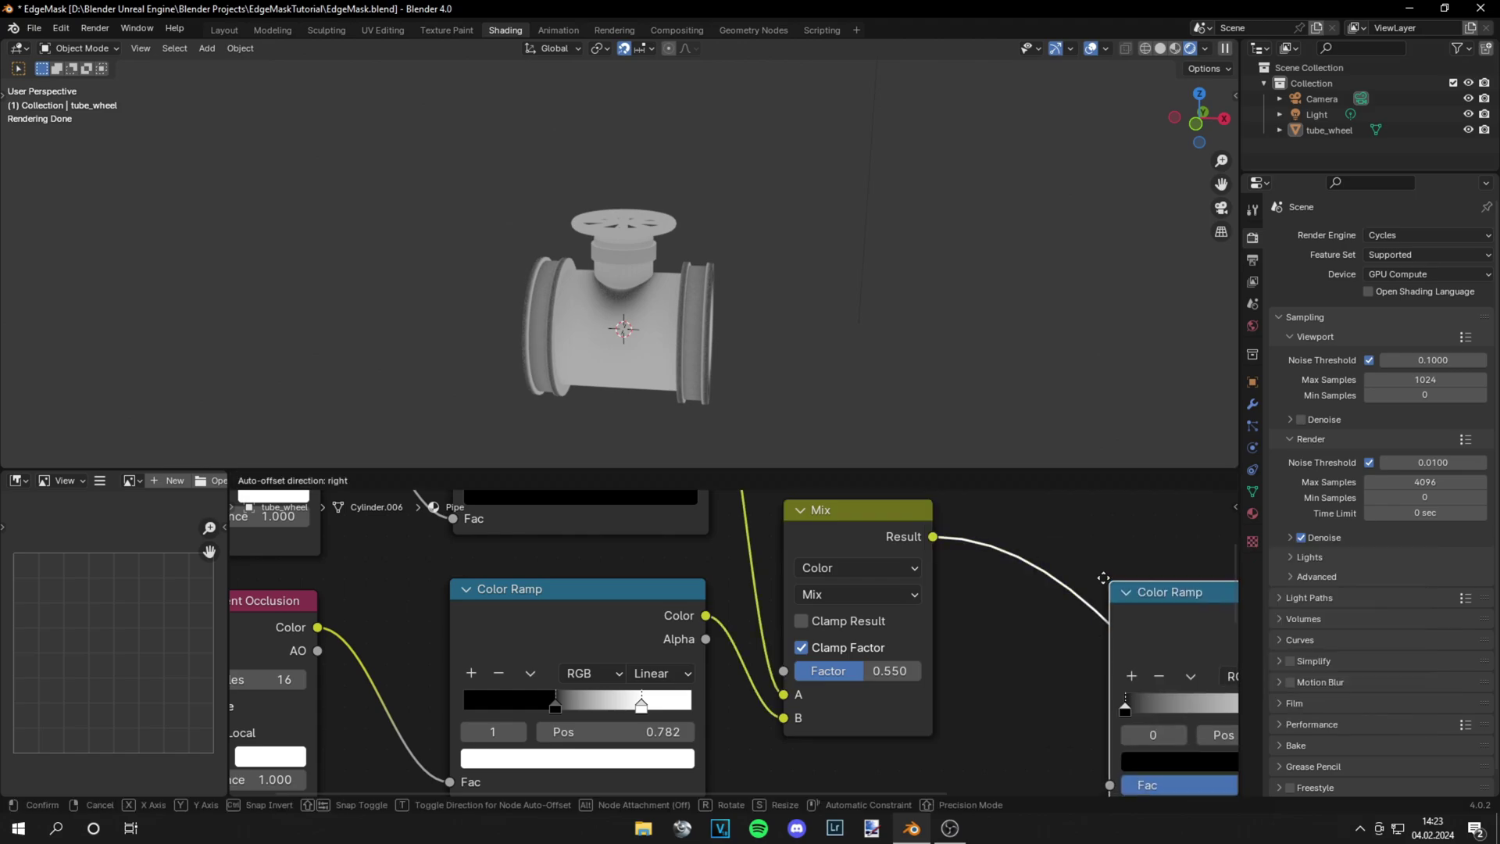
pyautogui.click(993, 539)
# Step: Tighten the Color Ramp after the Mix node by moving the black stop inward and the white stop to 0.436
pyautogui.scroll(-3, 1024, 618)
pyautogui.moveTo(1034, 645); pyautogui.dragTo(831, 638, button='middle')
pyautogui.moveTo(771, 641)
pyautogui.mouseDown()
pyautogui.moveTo(813, 626)
pyautogui.moveTo(797, 637)
pyautogui.mouseUp()
pyautogui.click(945, 639)
pyautogui.moveTo(945, 639); pyautogui.dragTo(843, 638)
pyautogui.scroll(-6, 663, 317)
pyautogui.scroll(6, 647, 315)
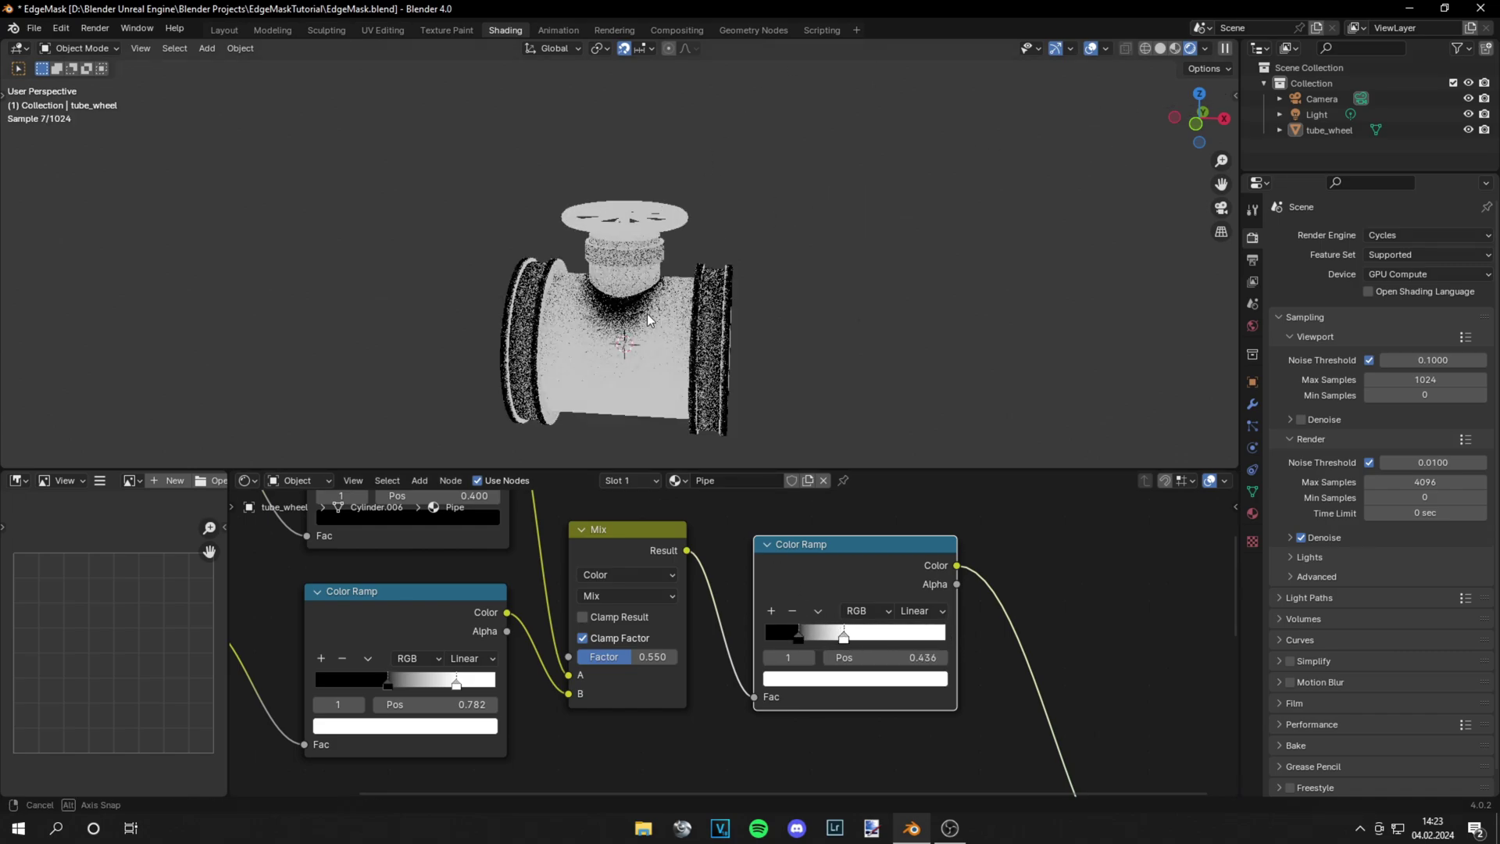
# Step: Compare the Geometry, individual Ambient Occlusion and combined masks by previewing their Color Ramps in turn on the model
pyautogui.scroll(-4, 838, 724)
pyautogui.moveTo(837, 723); pyautogui.dragTo(837, 618, button='middle')
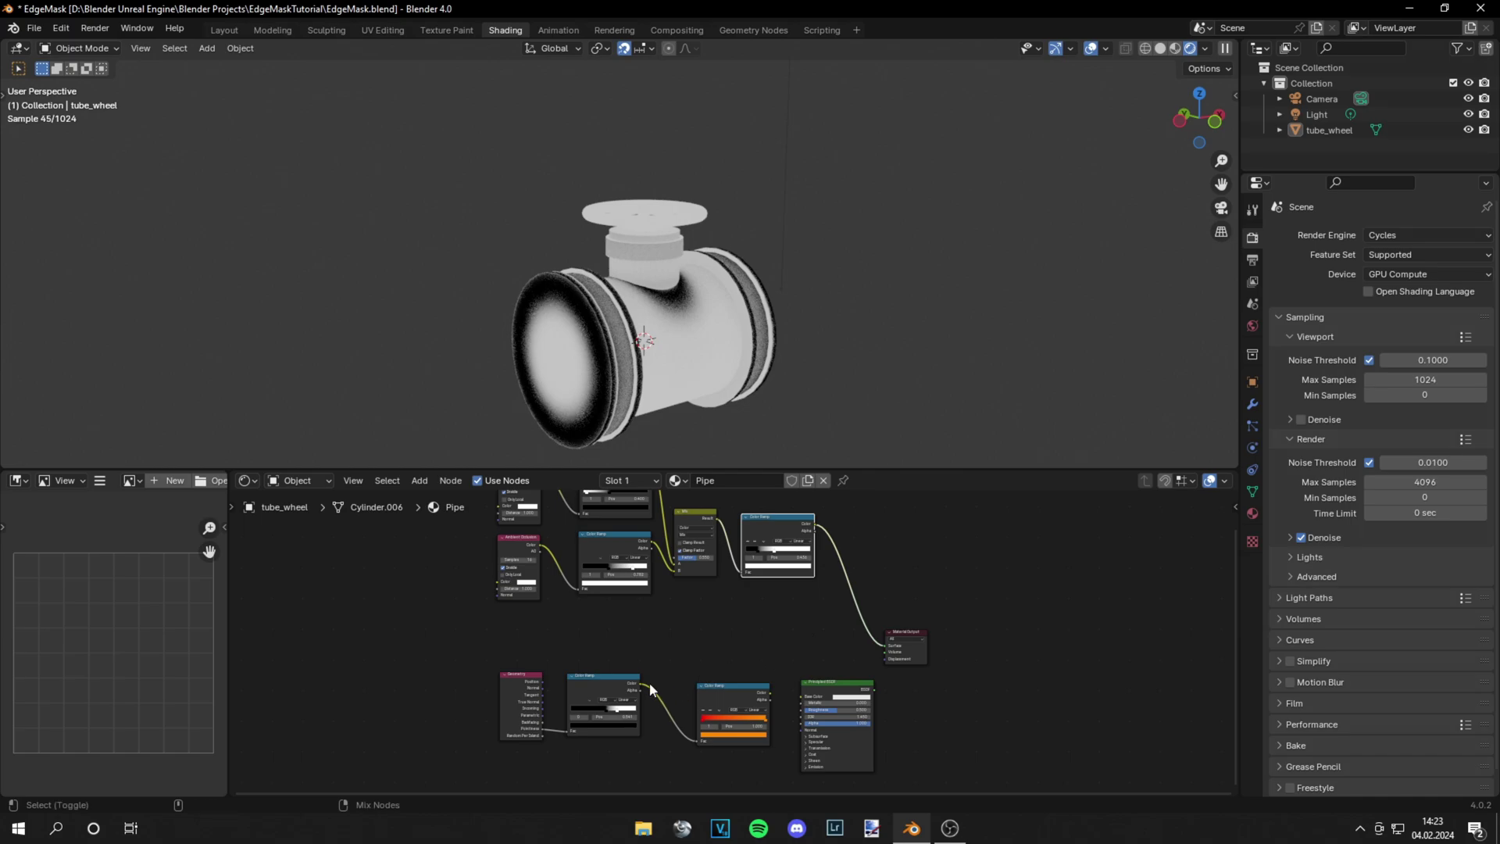
pyautogui.keyDown('ctrl'); pyautogui.keyDown('shift'); pyautogui.click(633, 692); pyautogui.keyUp('shift'); pyautogui.keyUp('ctrl')
pyautogui.keyDown('ctrl'); pyautogui.keyDown('shift'); pyautogui.click(763, 527); pyautogui.keyUp('shift'); pyautogui.keyUp('ctrl')
pyautogui.keyDown('ctrl'); pyautogui.keyDown('shift'); pyautogui.click(604, 689); pyautogui.keyUp('shift'); pyautogui.keyUp('ctrl')
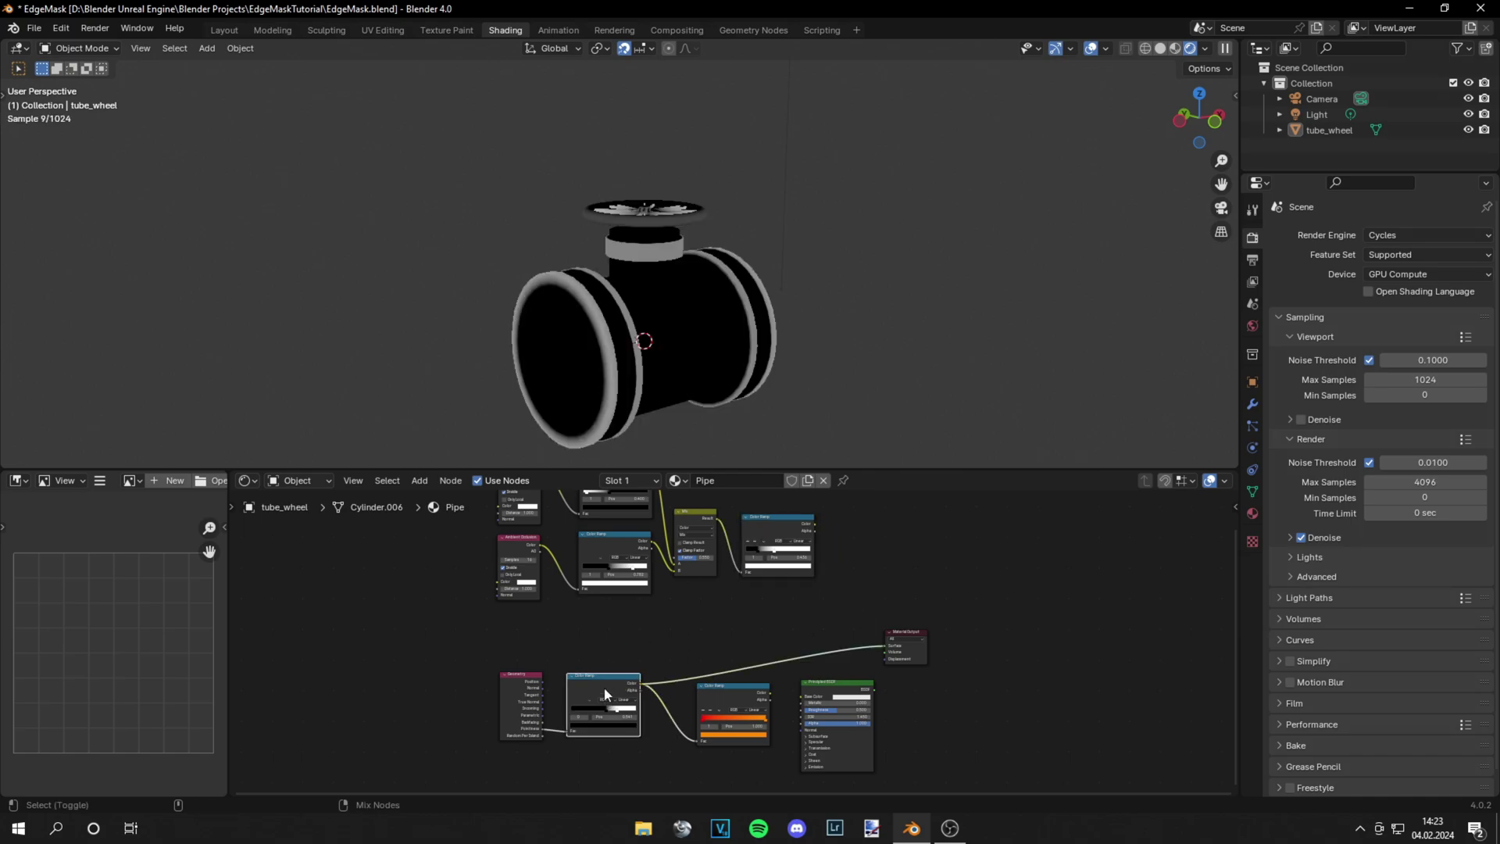
pyautogui.moveTo(655, 618); pyautogui.dragTo(681, 670, button='middle')
pyautogui.keyDown('ctrl'); pyautogui.keyDown('shift'); pyautogui.click(645, 585); pyautogui.keyUp('shift'); pyautogui.keyUp('ctrl')
pyautogui.keyDown('ctrl'); pyautogui.keyDown('shift'); pyautogui.click(638, 510); pyautogui.keyUp('shift'); pyautogui.keyUp('ctrl')
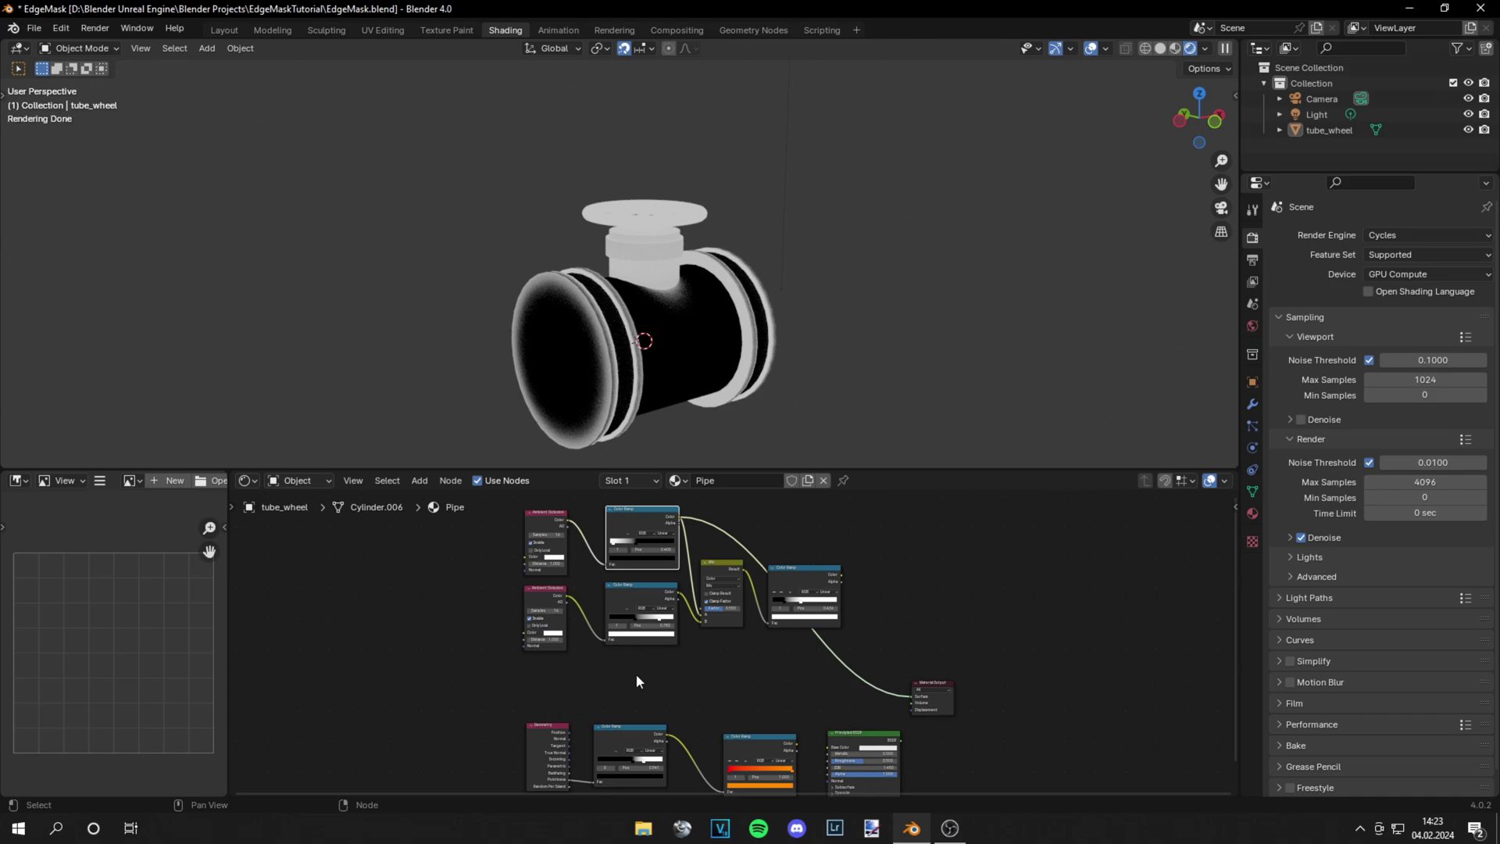
pyautogui.moveTo(604, 655); pyautogui.dragTo(659, 597, button='middle')
pyautogui.scroll(3, 659, 596)
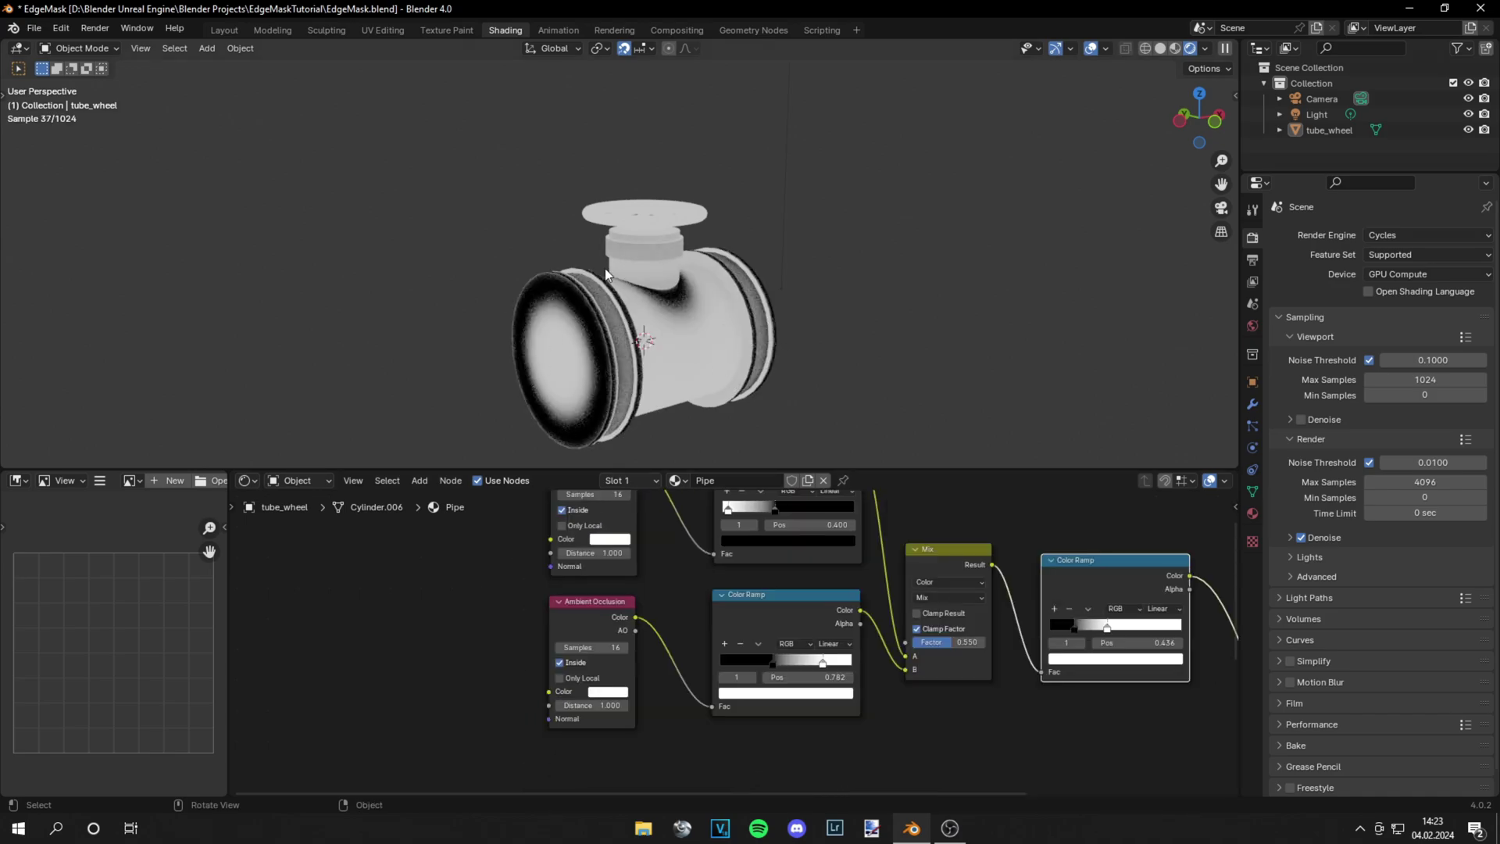
# Step: Attach a Texture Coordinate, Mapping and Image Texture setup to the lower Ambient Occlusion node
pyautogui.moveTo(620, 662); pyautogui.dragTo(862, 622, button='middle')
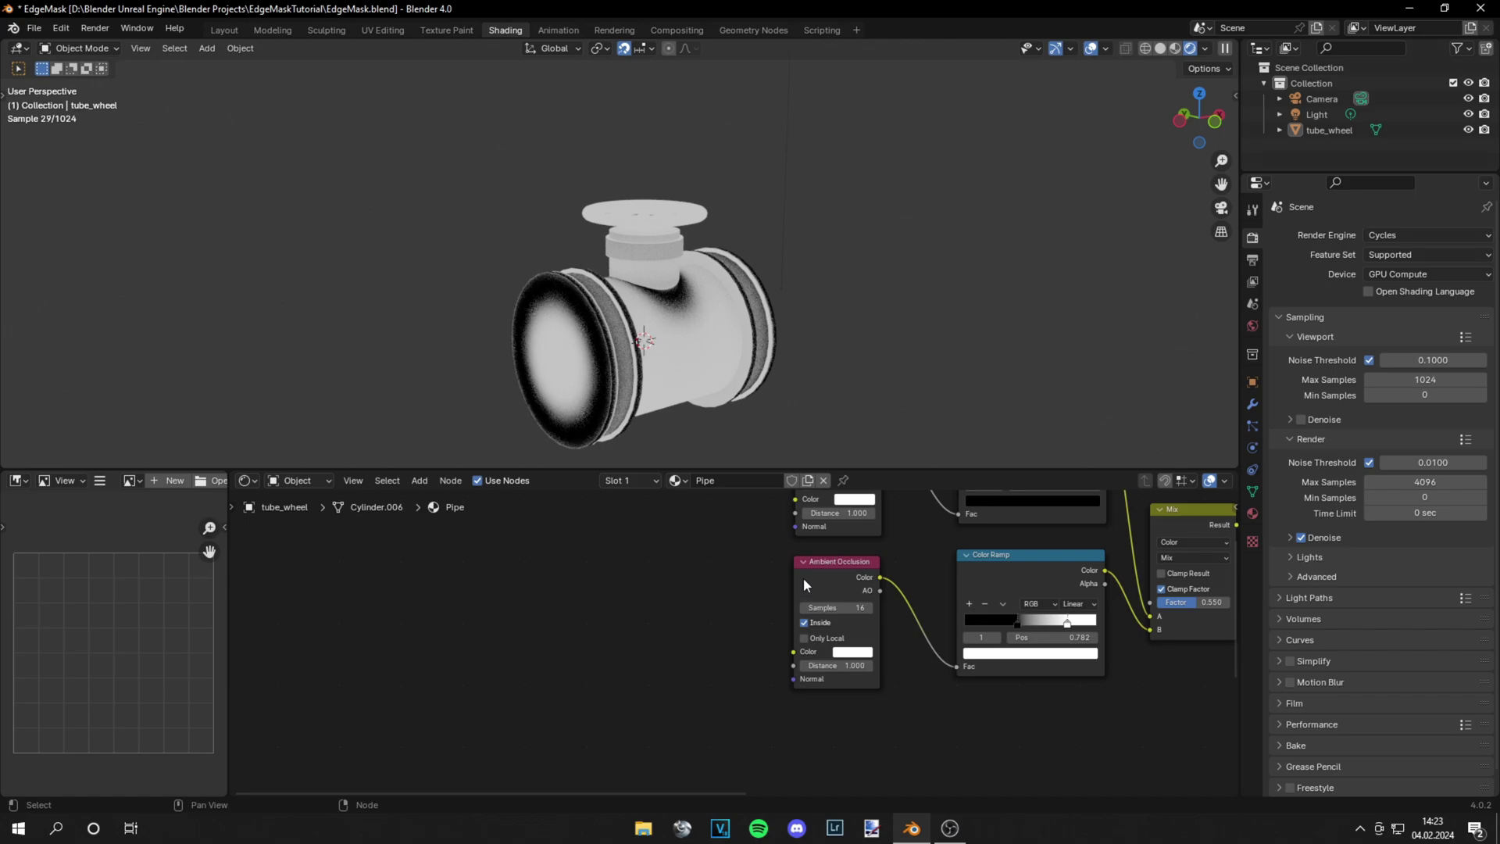
pyautogui.click(812, 577)
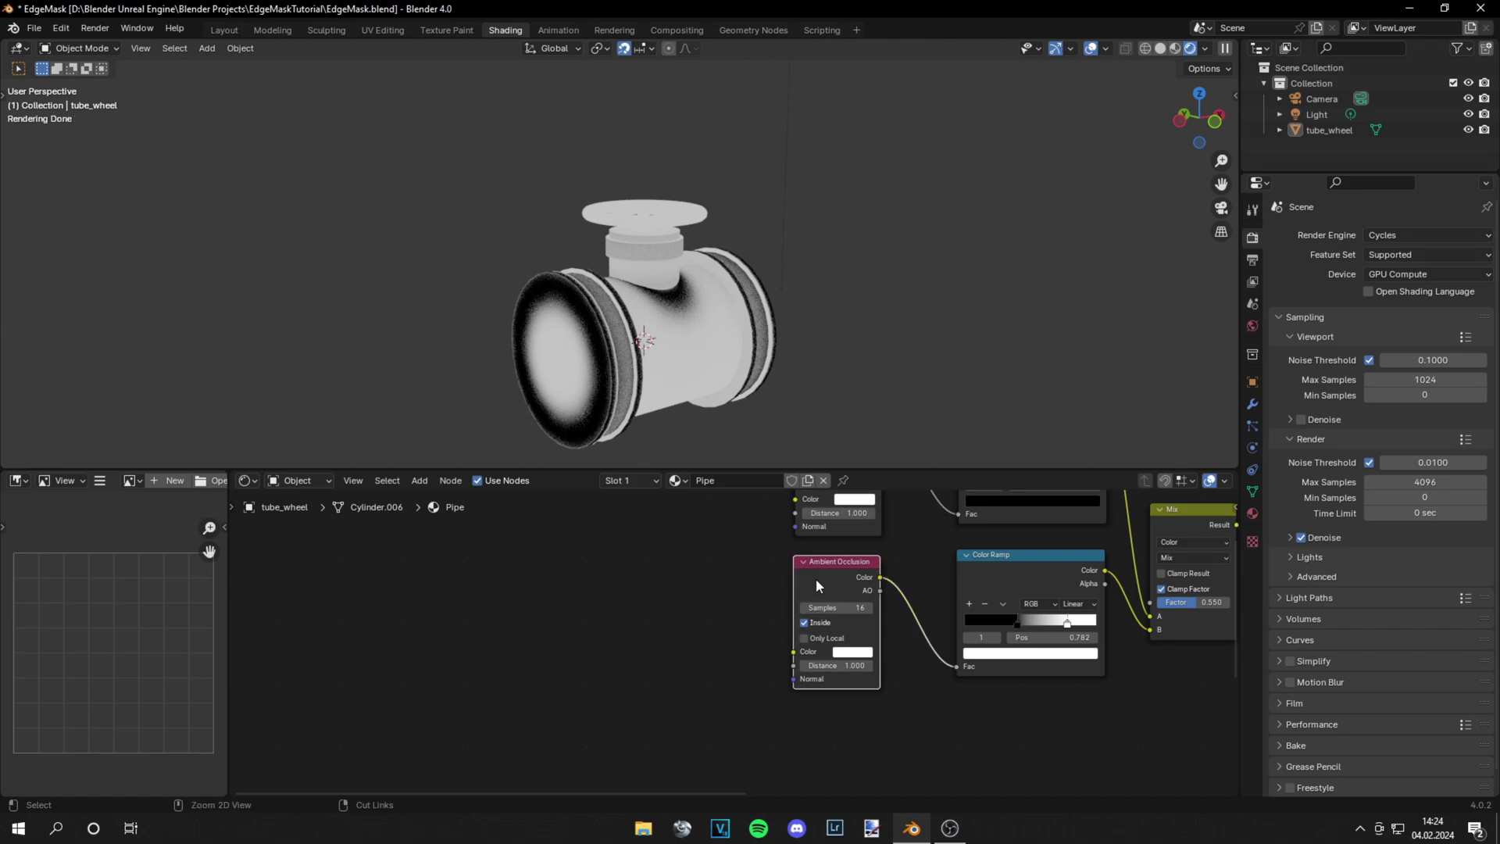
pyautogui.hotkey('ctrl', 't')
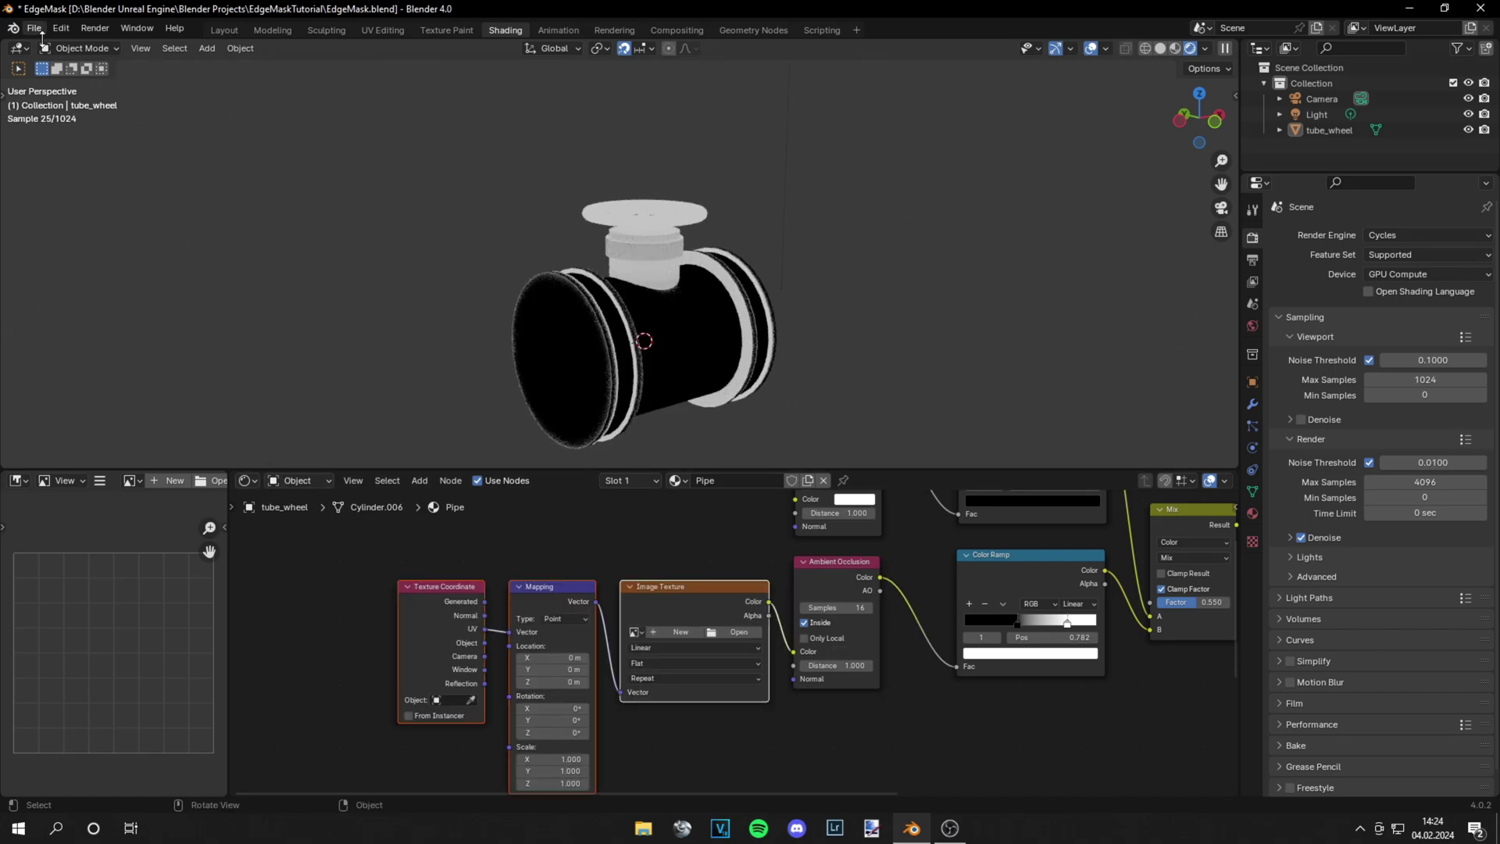
# Step: Search the add-on preferences for "node" to check whether Node Wrangler is enabled, and close the preferences
pyautogui.click(59, 28)
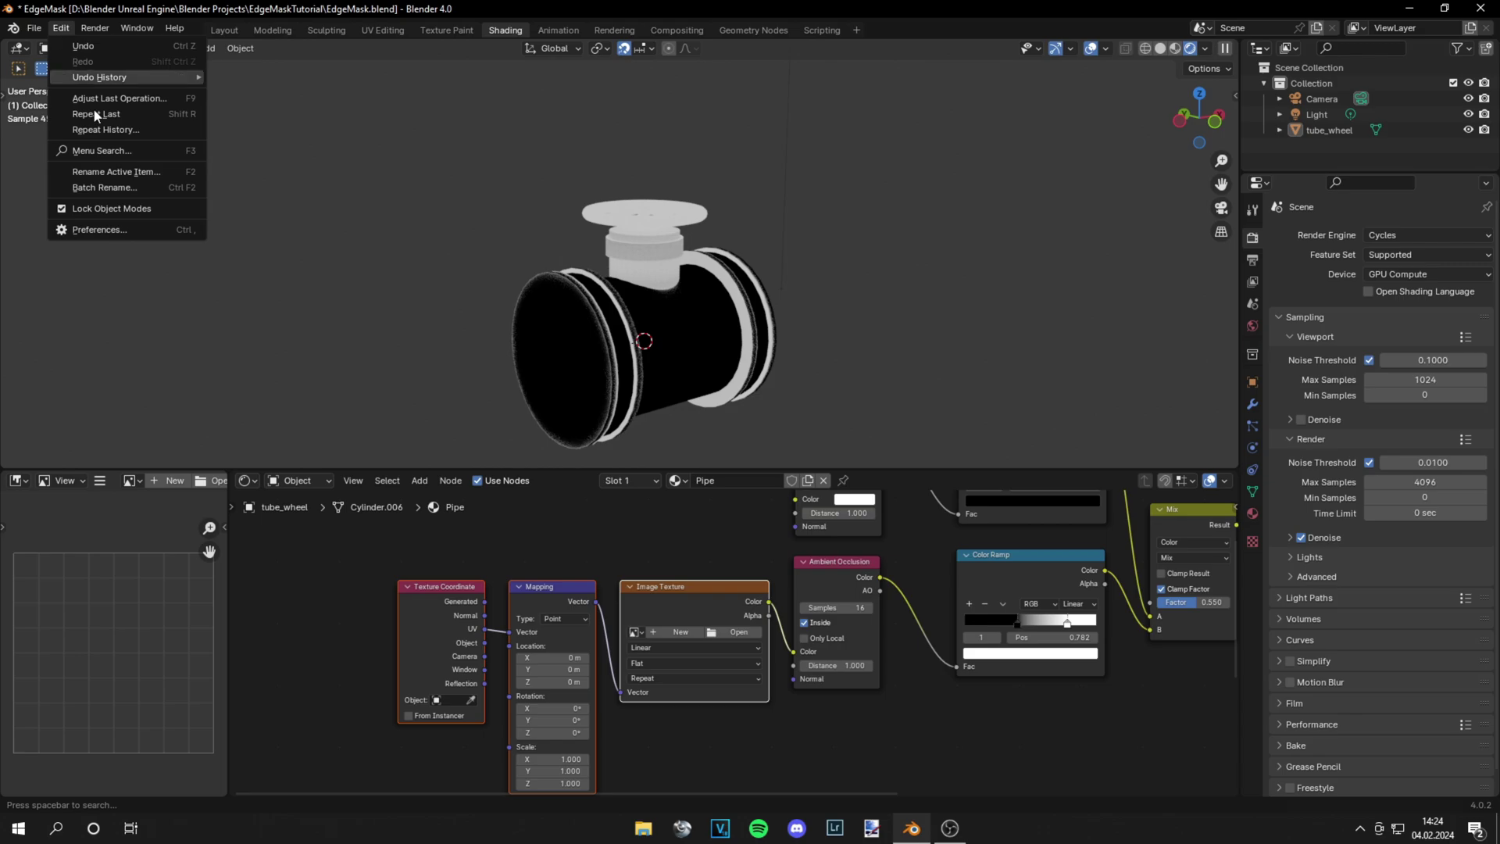
pyautogui.click(113, 231)
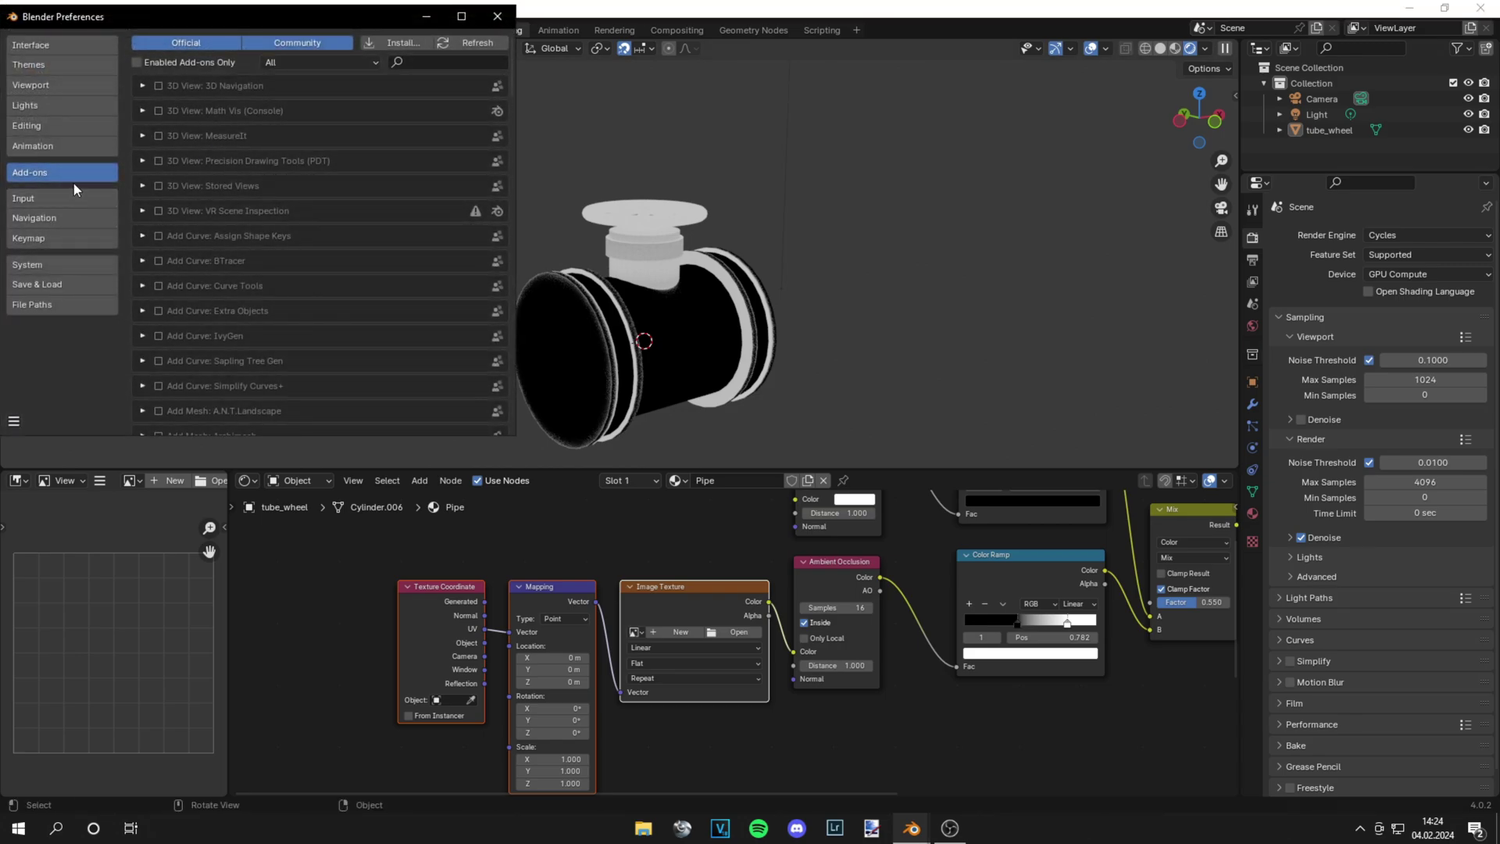
pyautogui.write('node')
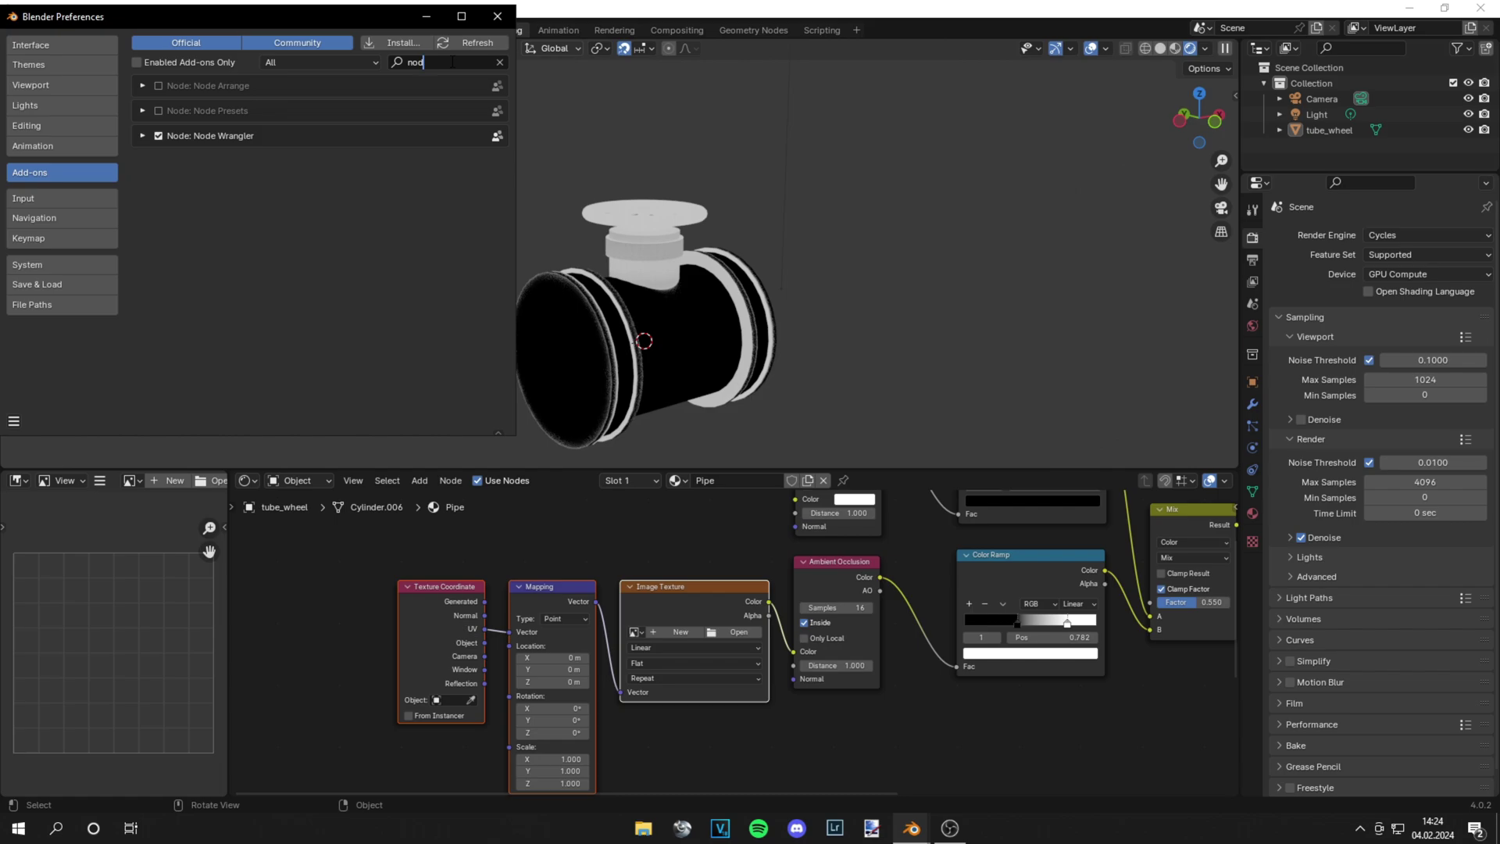
pyautogui.click(497, 16)
# Step: Replace the Image Texture with a direct link from Mapping's Vector to the Ambient Occlusion Distance, and preview the lower Color Ramp
pyautogui.press('x')
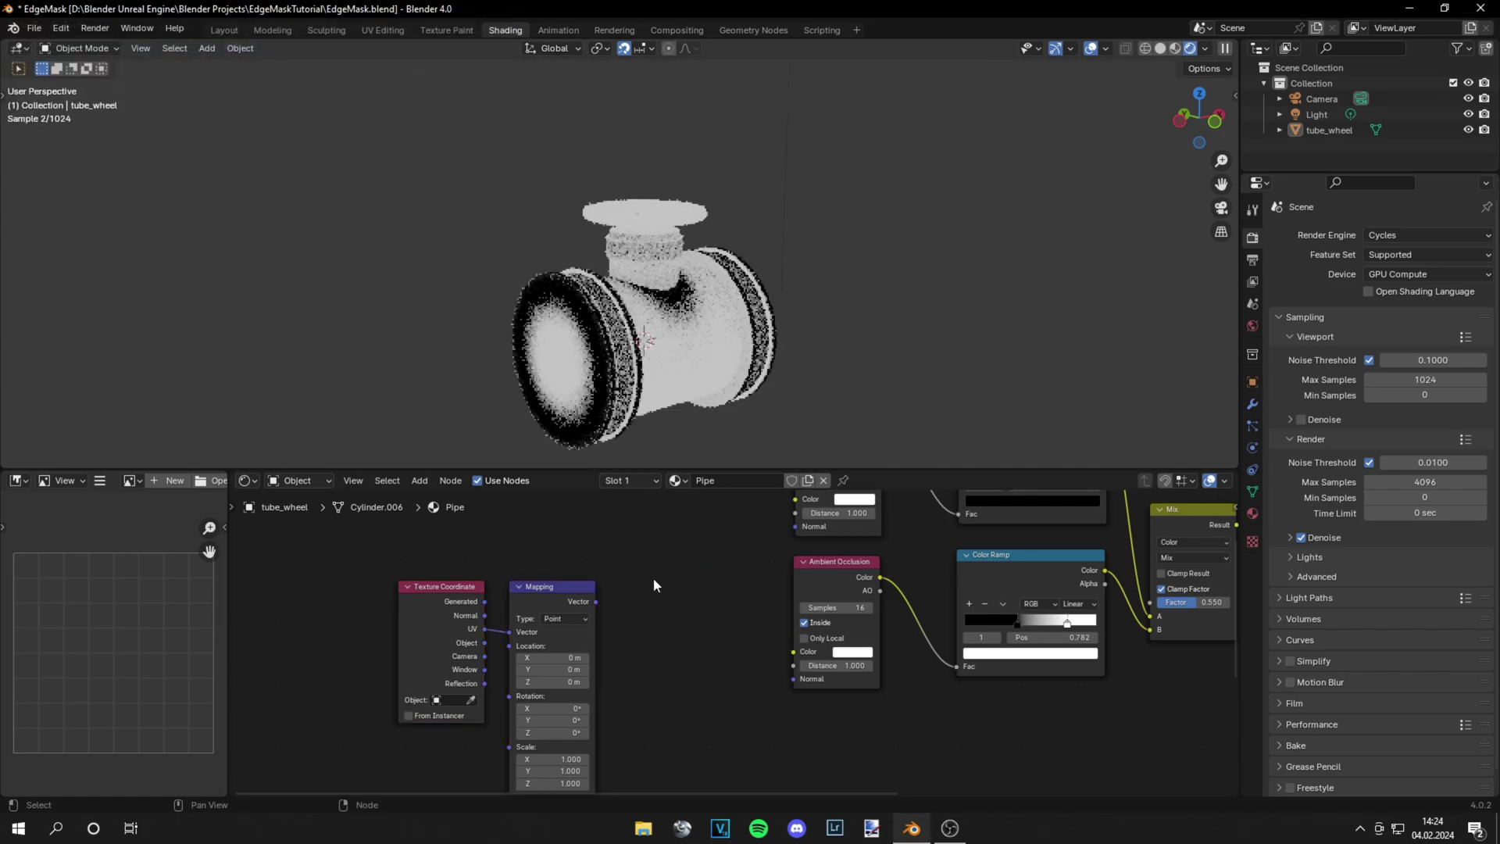
pyautogui.moveTo(596, 602); pyautogui.dragTo(794, 665)
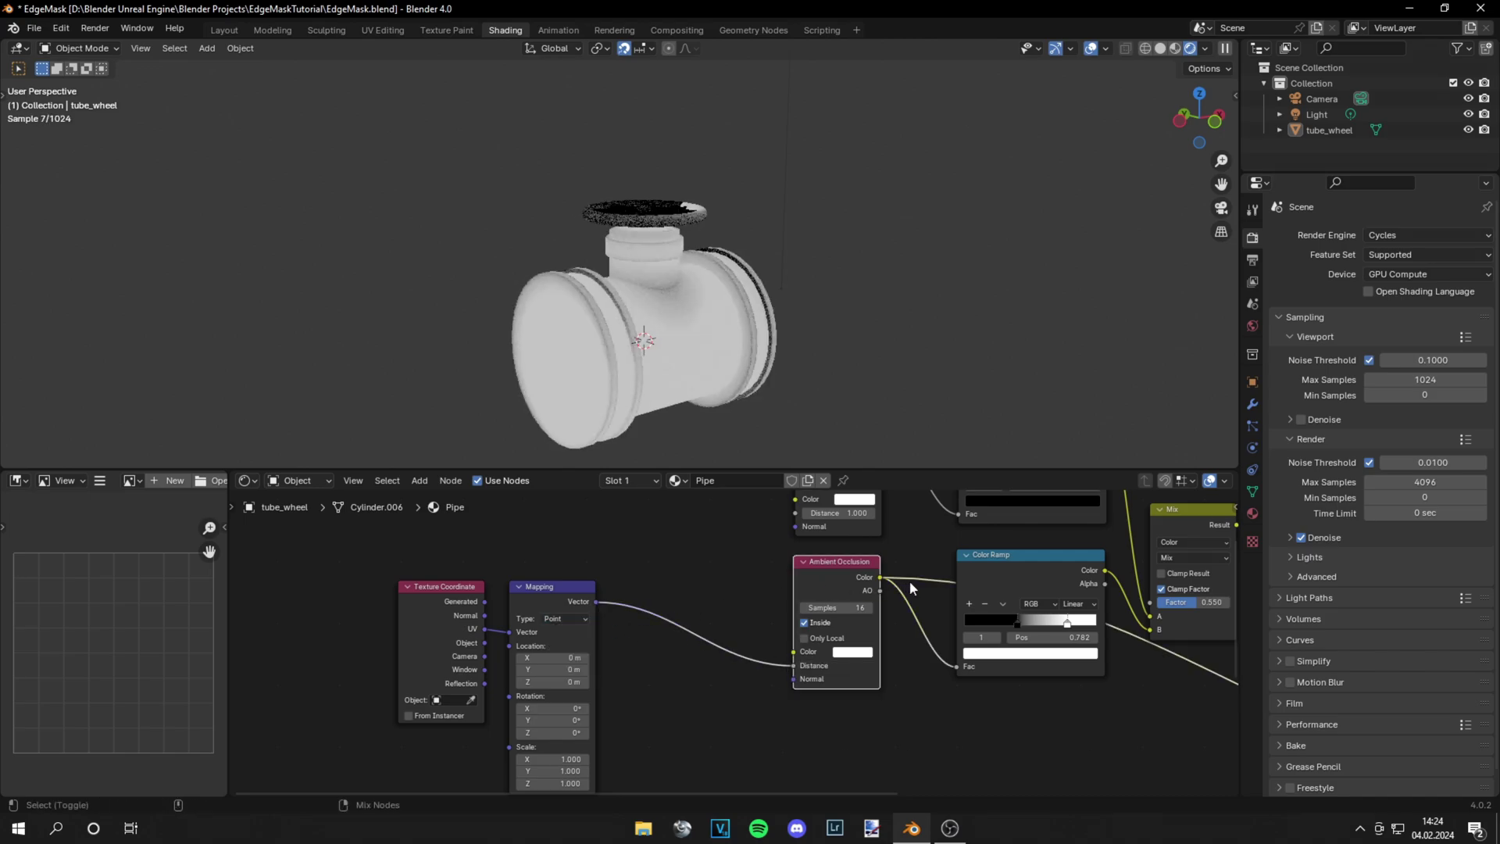
pyautogui.click(1010, 561)
# Step: Move the Mapping node away from Texture Coordinate and add a Noise Texture node below Texture Coordinate
pyautogui.moveTo(561, 612); pyautogui.dragTo(686, 613)
pyautogui.scroll(2, 628, 293)
pyautogui.moveTo(606, 584); pyautogui.dragTo(603, 532, button='middle')
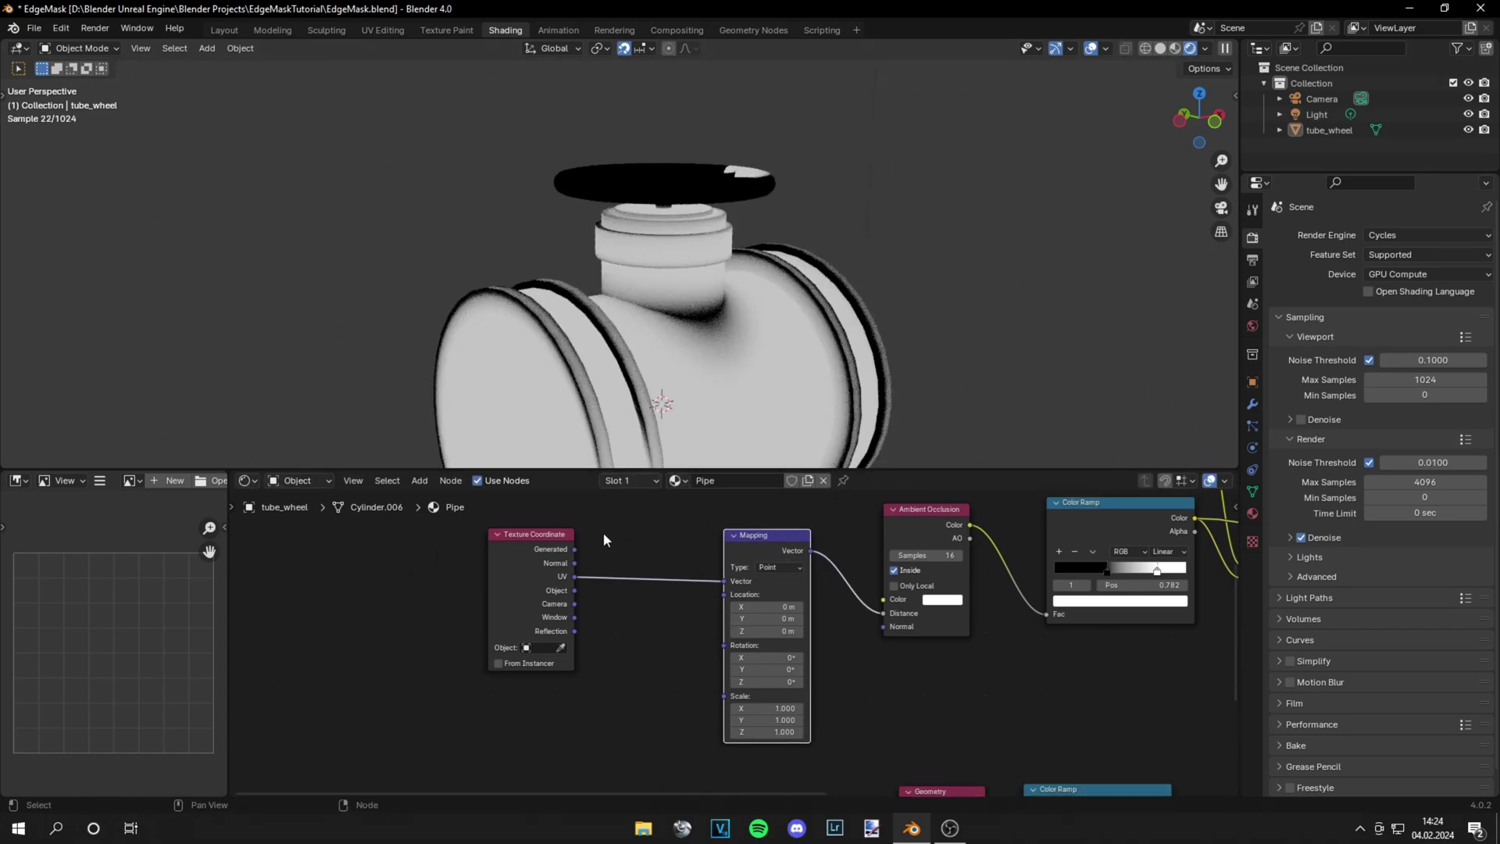
pyautogui.hotkey('shift', 'a')
pyautogui.write('noise')
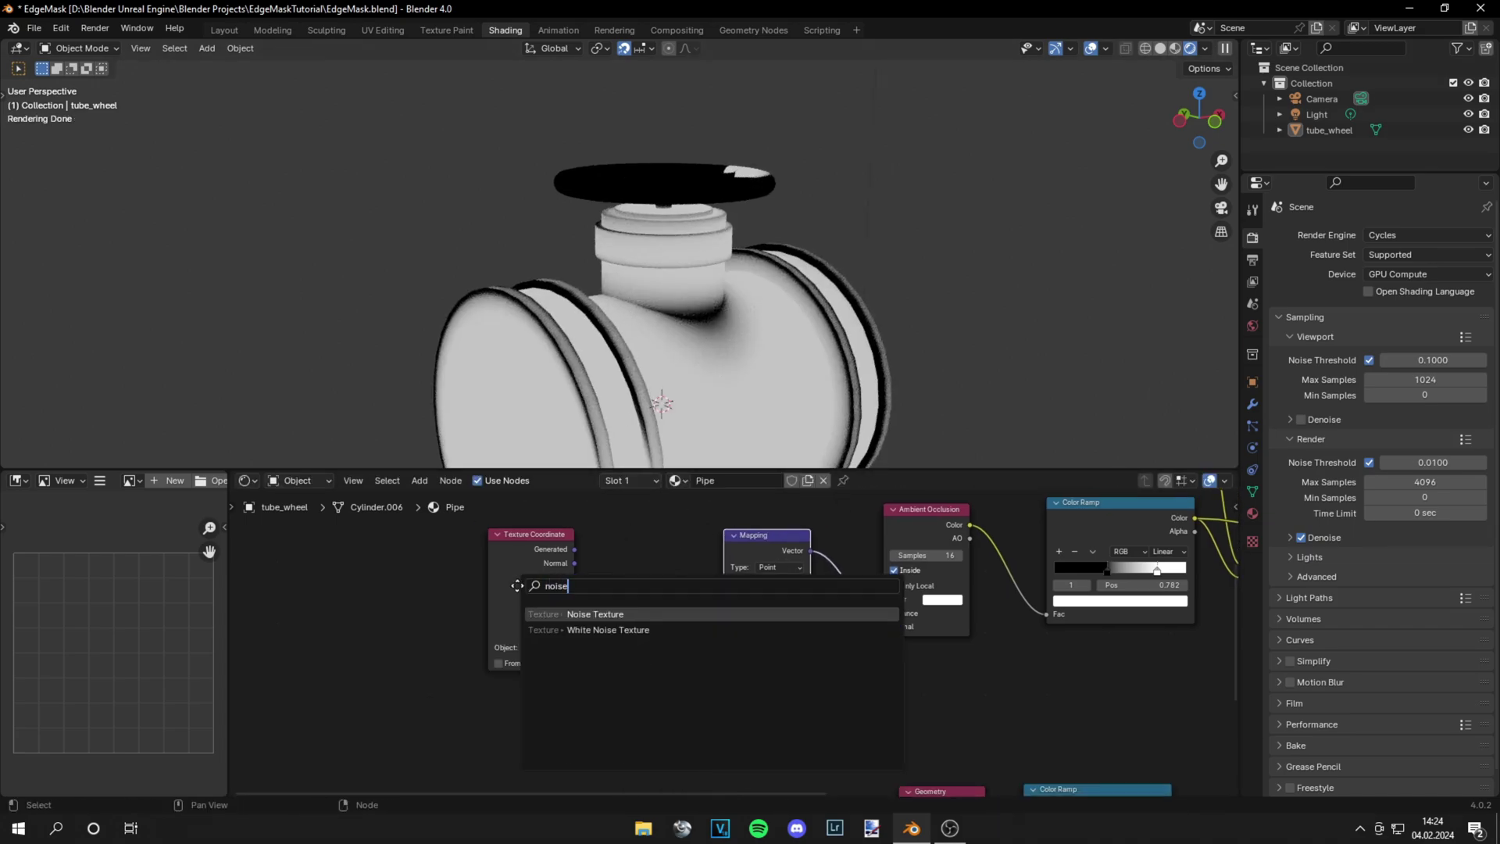
pyautogui.press('Return')
pyautogui.click(547, 707)
# Step: Mix Texture Coordinate's Generated output with the Noise Texture's Fac and connect the Result to Mapping's Vector input
pyautogui.keyDown('ctrl'); pyautogui.keyDown('shift'); pyautogui.moveTo(548, 703); pyautogui.dragTo(542, 583, button='right'); pyautogui.keyUp('shift'); pyautogui.keyUp('ctrl')
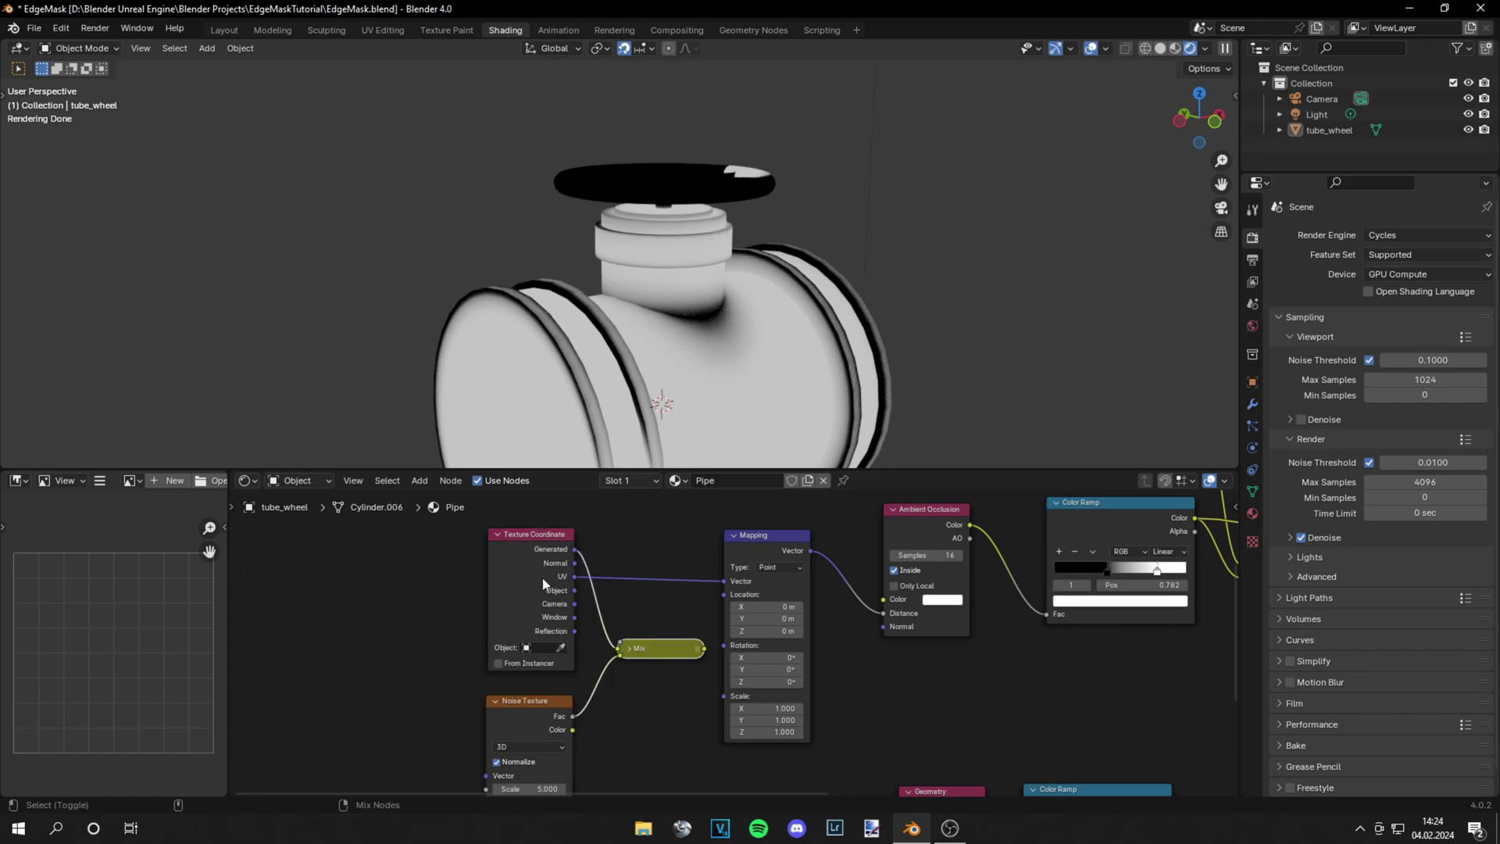
pyautogui.click(627, 648)
pyautogui.click(625, 629)
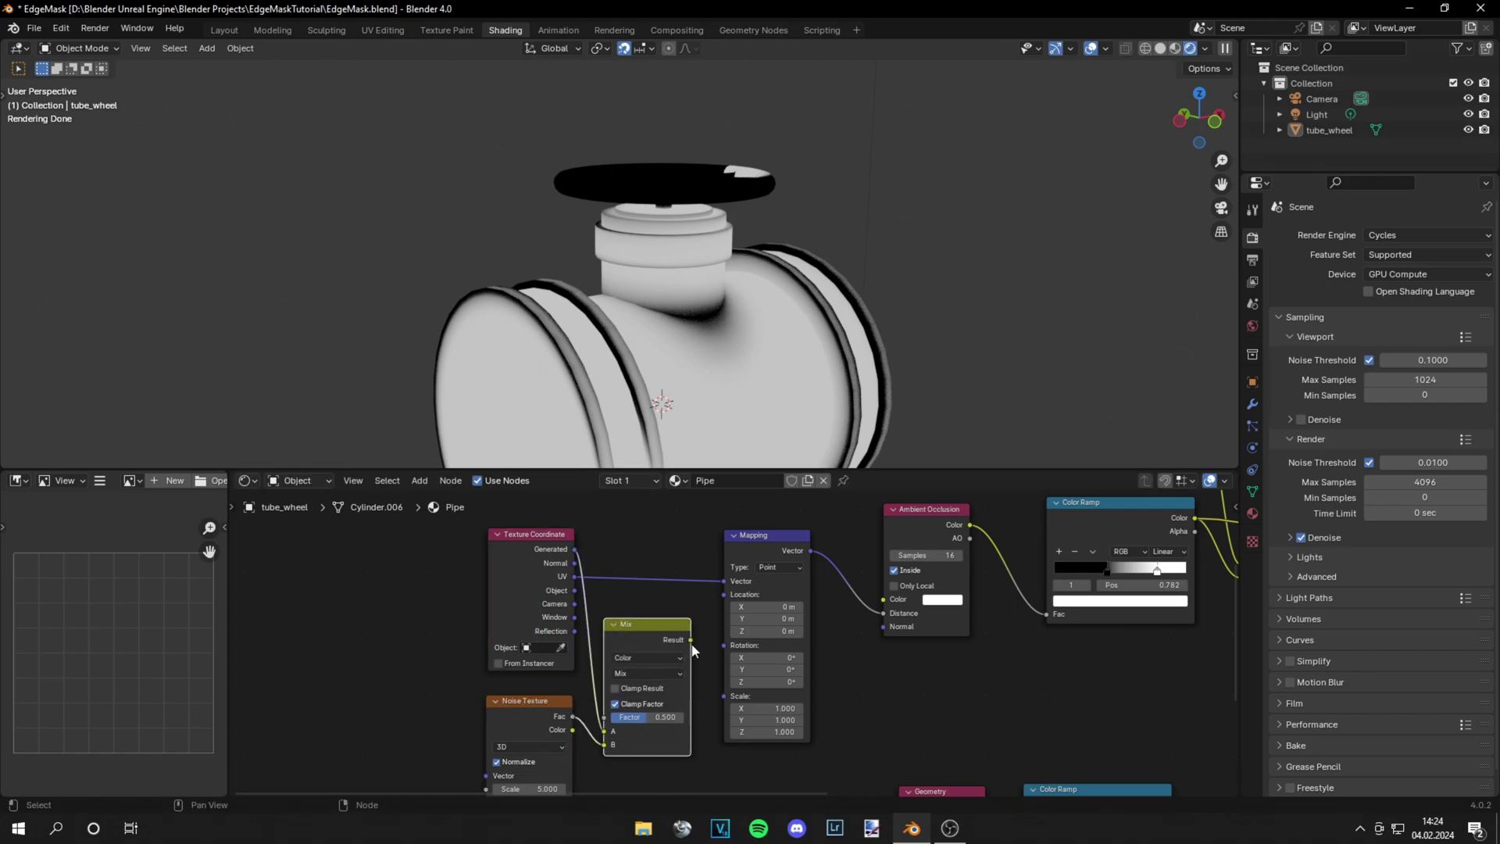
pyautogui.moveTo(691, 640); pyautogui.dragTo(723, 581)
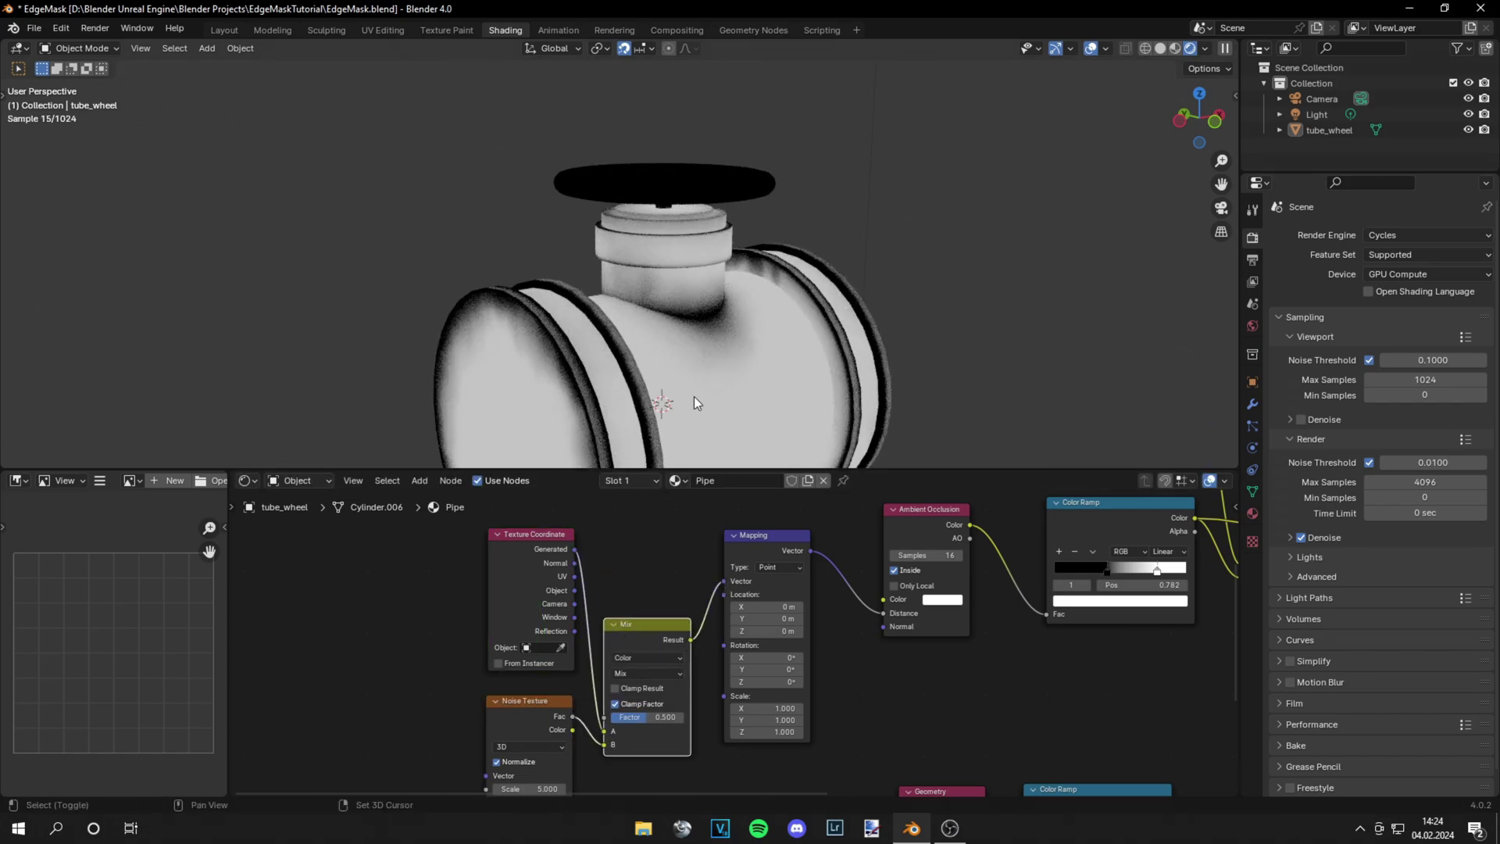
# Step: Set the Noise Texture's Scale to 86.100, Roughness to 0.558 and Lacunarity to 5.600
pyautogui.moveTo(693, 396); pyautogui.dragTo(742, 305, button='middle')
pyautogui.scroll(5, 697, 278)
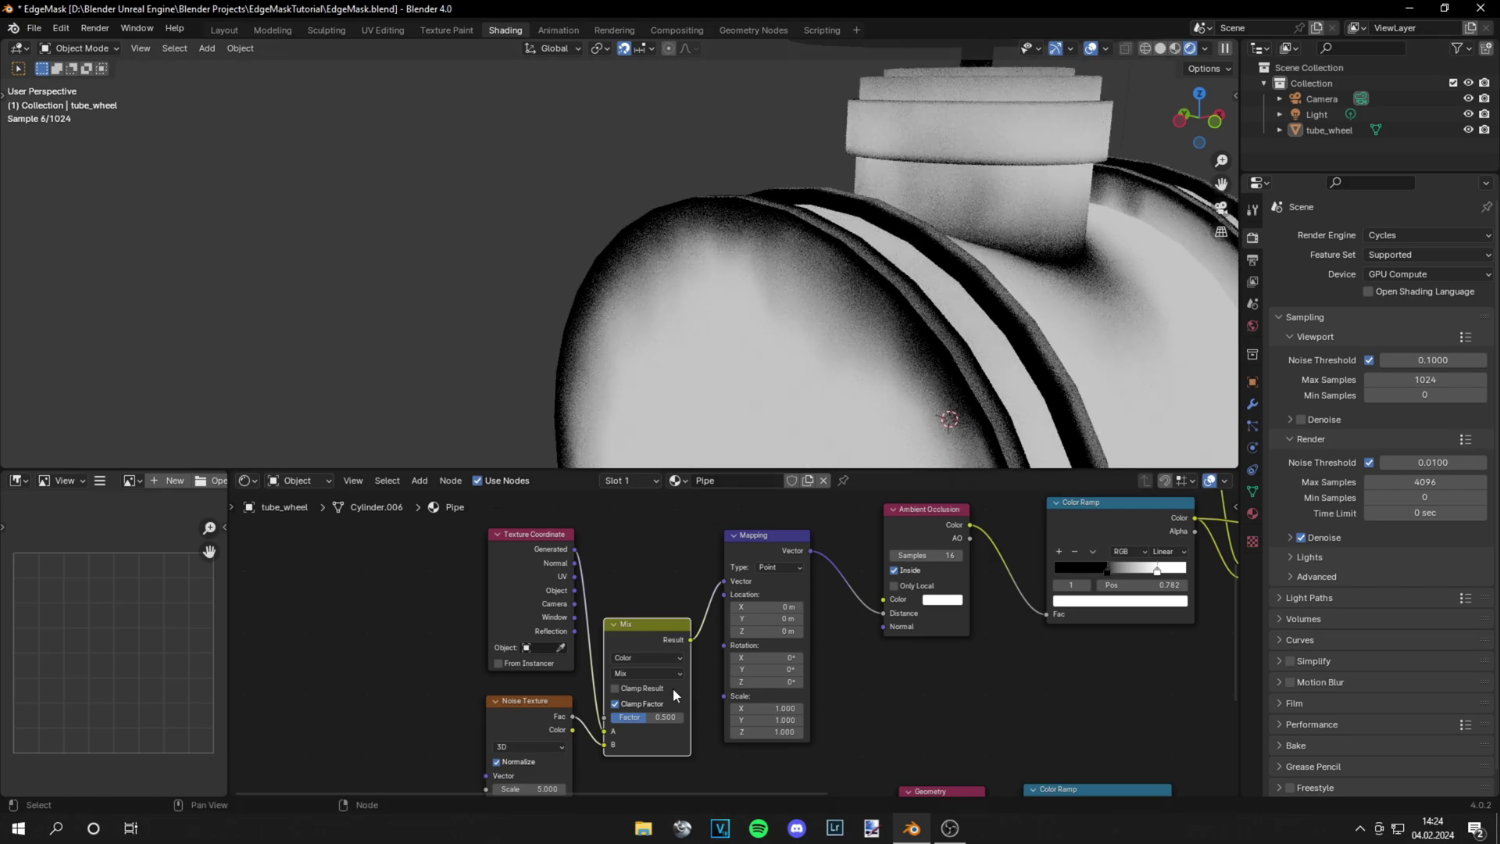
pyautogui.scroll(3, 668, 660)
pyautogui.moveTo(461, 733)
pyautogui.mouseDown()
pyautogui.moveTo(860, 733)
pyautogui.moveTo(450, 735)
pyautogui.mouseUp()
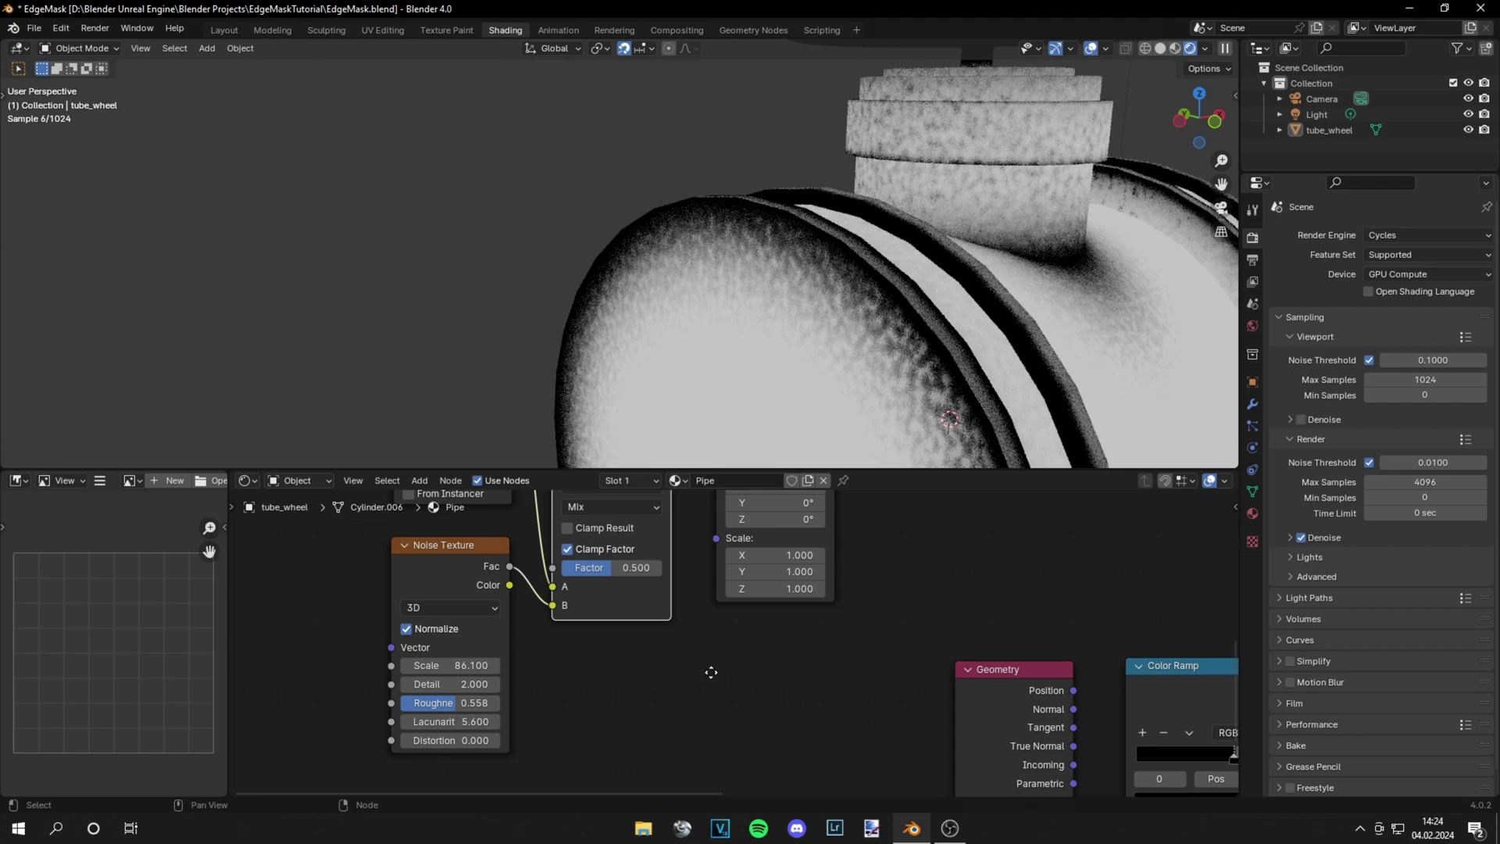
# Step: Set the Factor of the Mix node between Noise Texture and Mapping to 0.150
pyautogui.moveTo(710, 670); pyautogui.dragTo(635, 758, button='middle')
pyautogui.moveTo(567, 659)
pyautogui.mouseDown()
pyautogui.moveTo(461, 654)
pyautogui.moveTo(545, 655)
pyautogui.mouseUp()
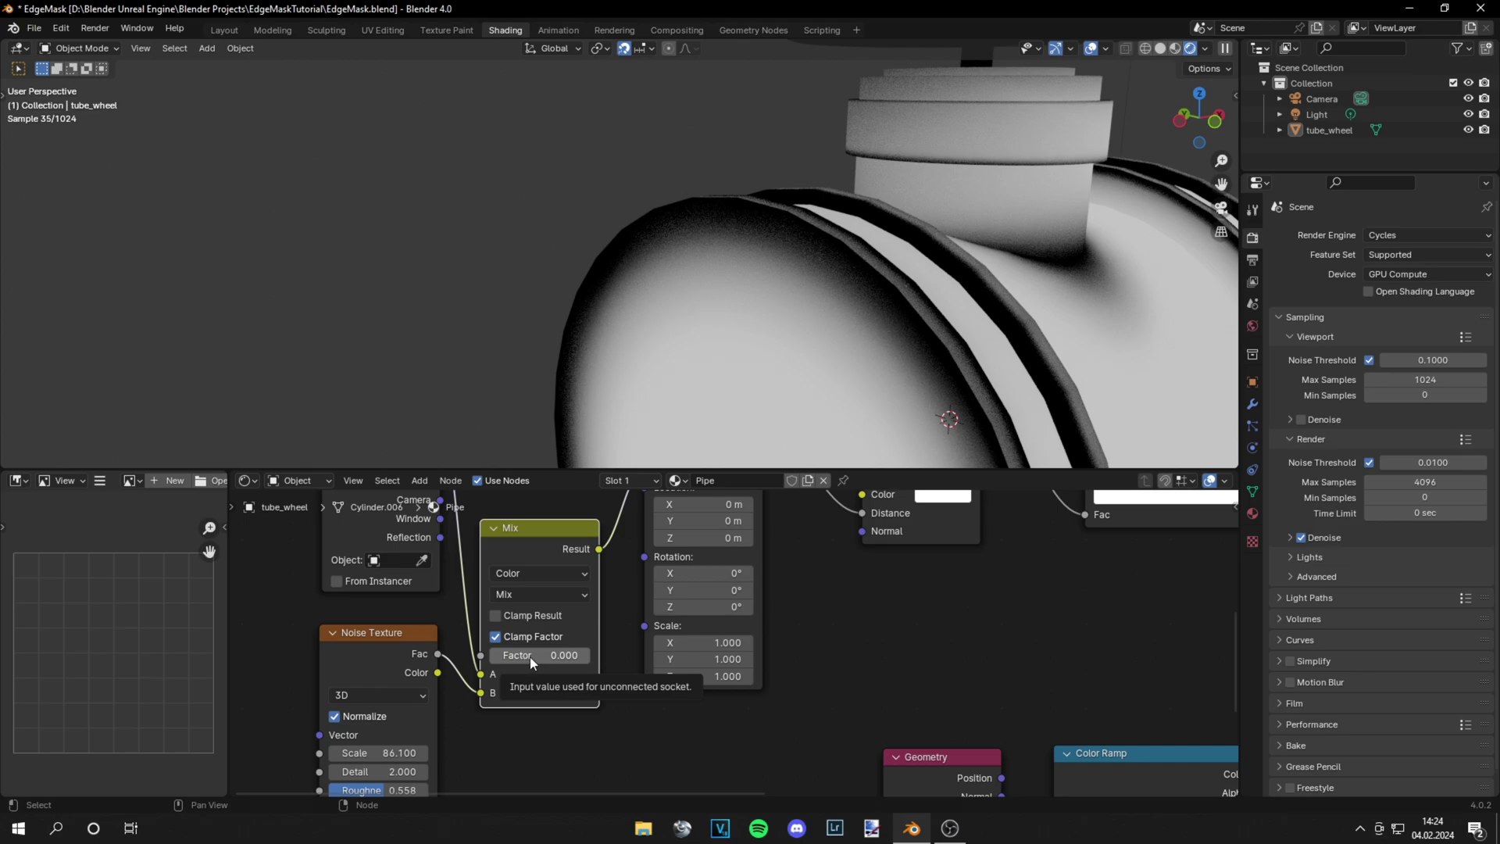
pyautogui.moveTo(530, 662); pyautogui.dragTo(554, 665)
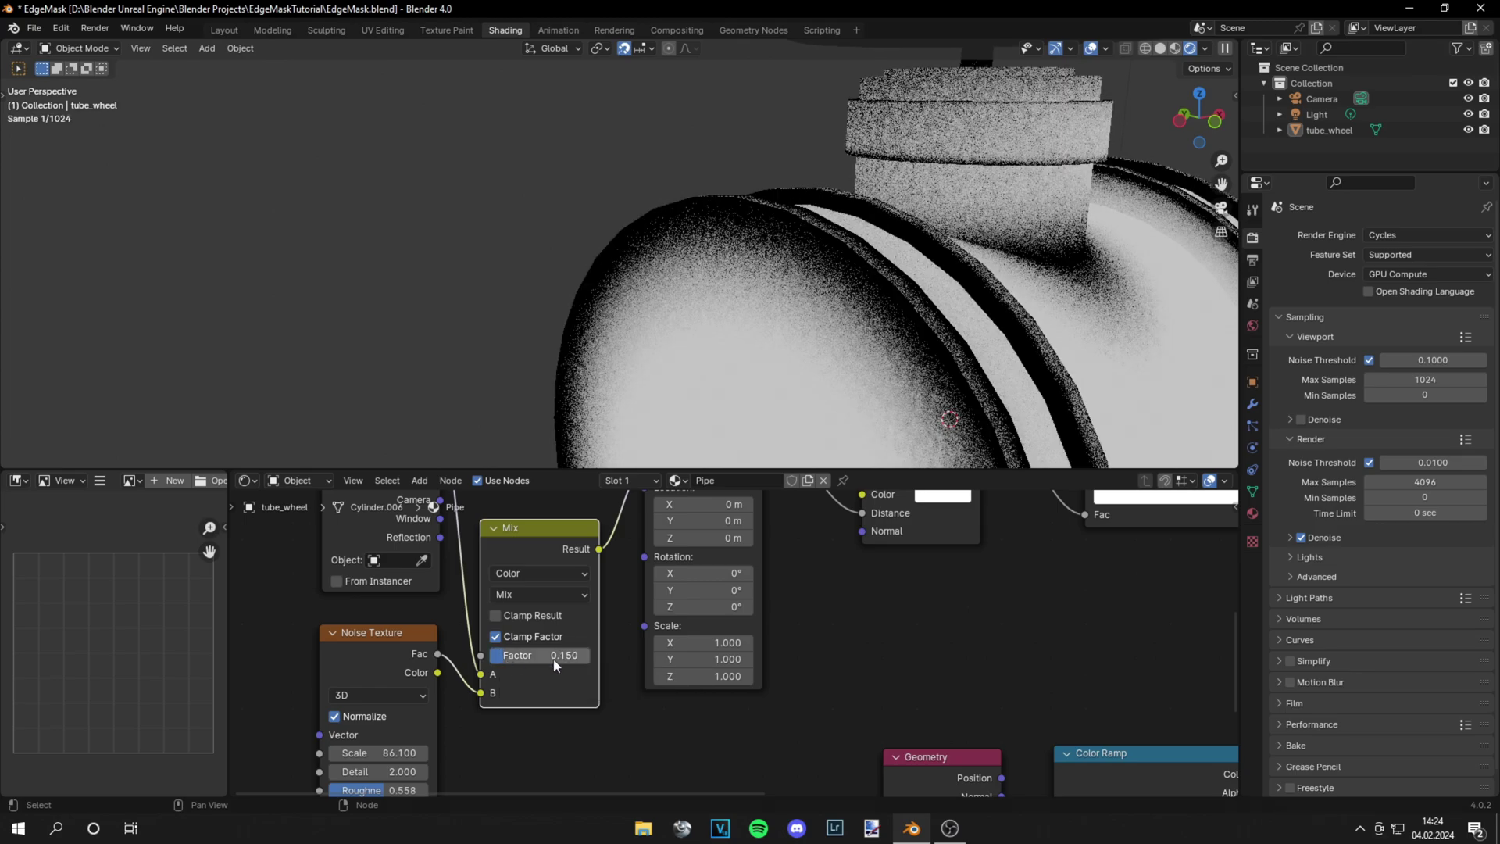
pyautogui.scroll(-10, 829, 287)
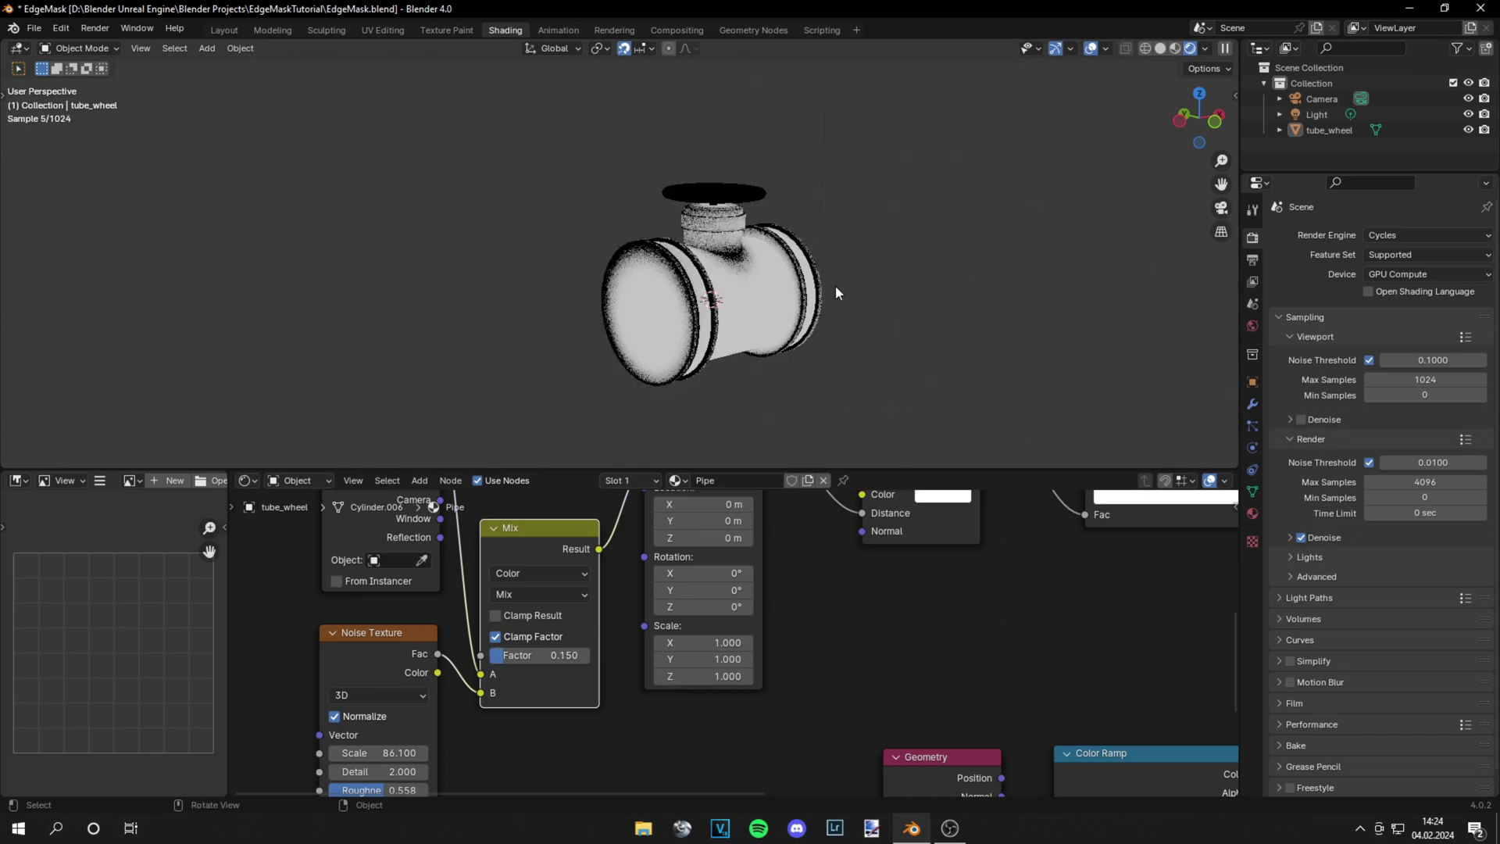
# Step: Move the Mapping link from the lower Ambient Occlusion node's Distance input to its Normal input
pyautogui.moveTo(840, 579); pyautogui.dragTo(599, 749, button='middle')
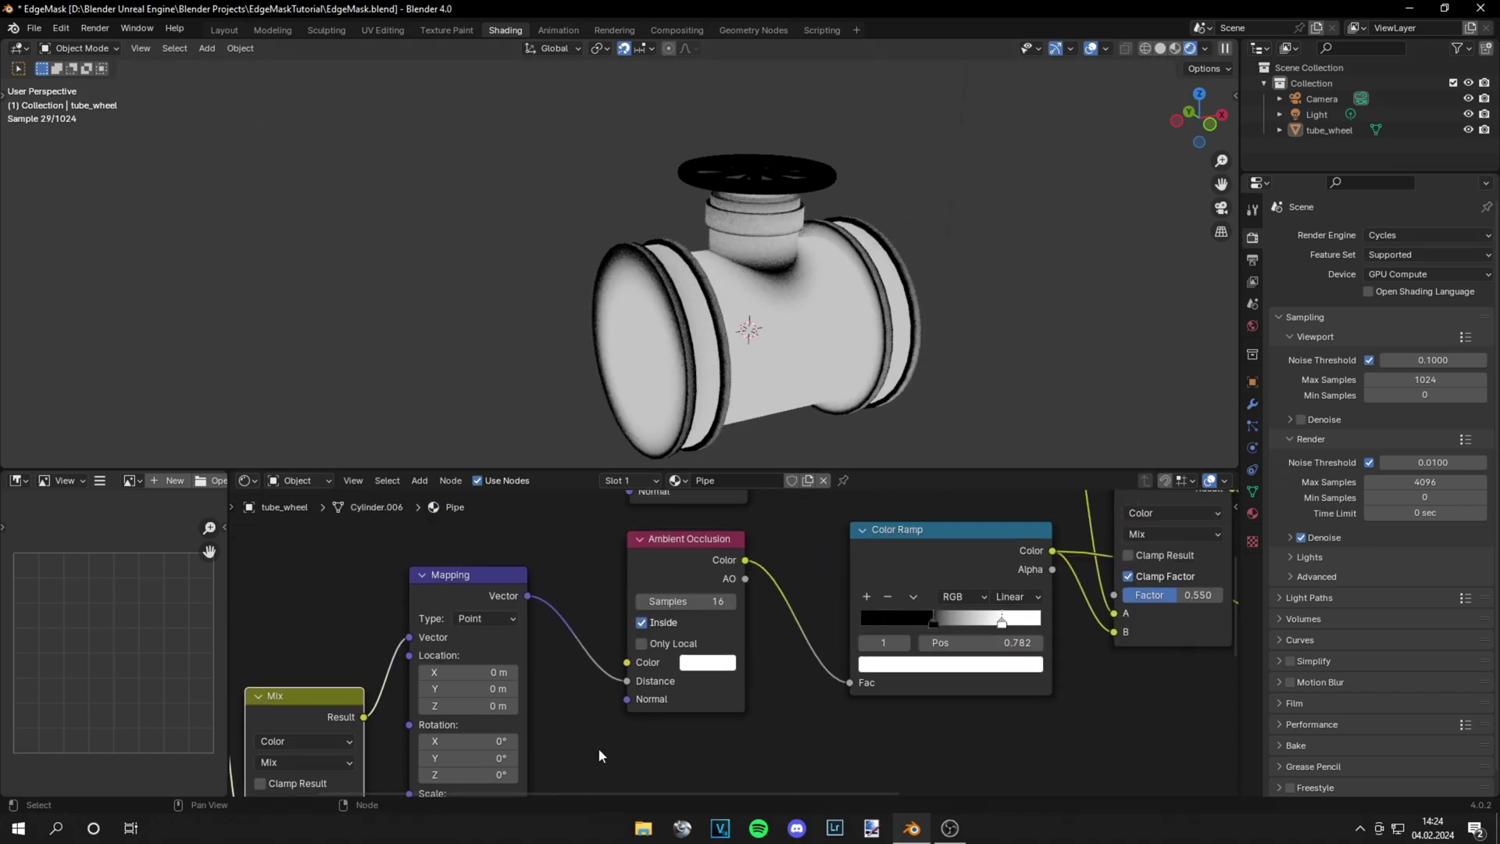
pyautogui.moveTo(629, 685); pyautogui.dragTo(627, 700)
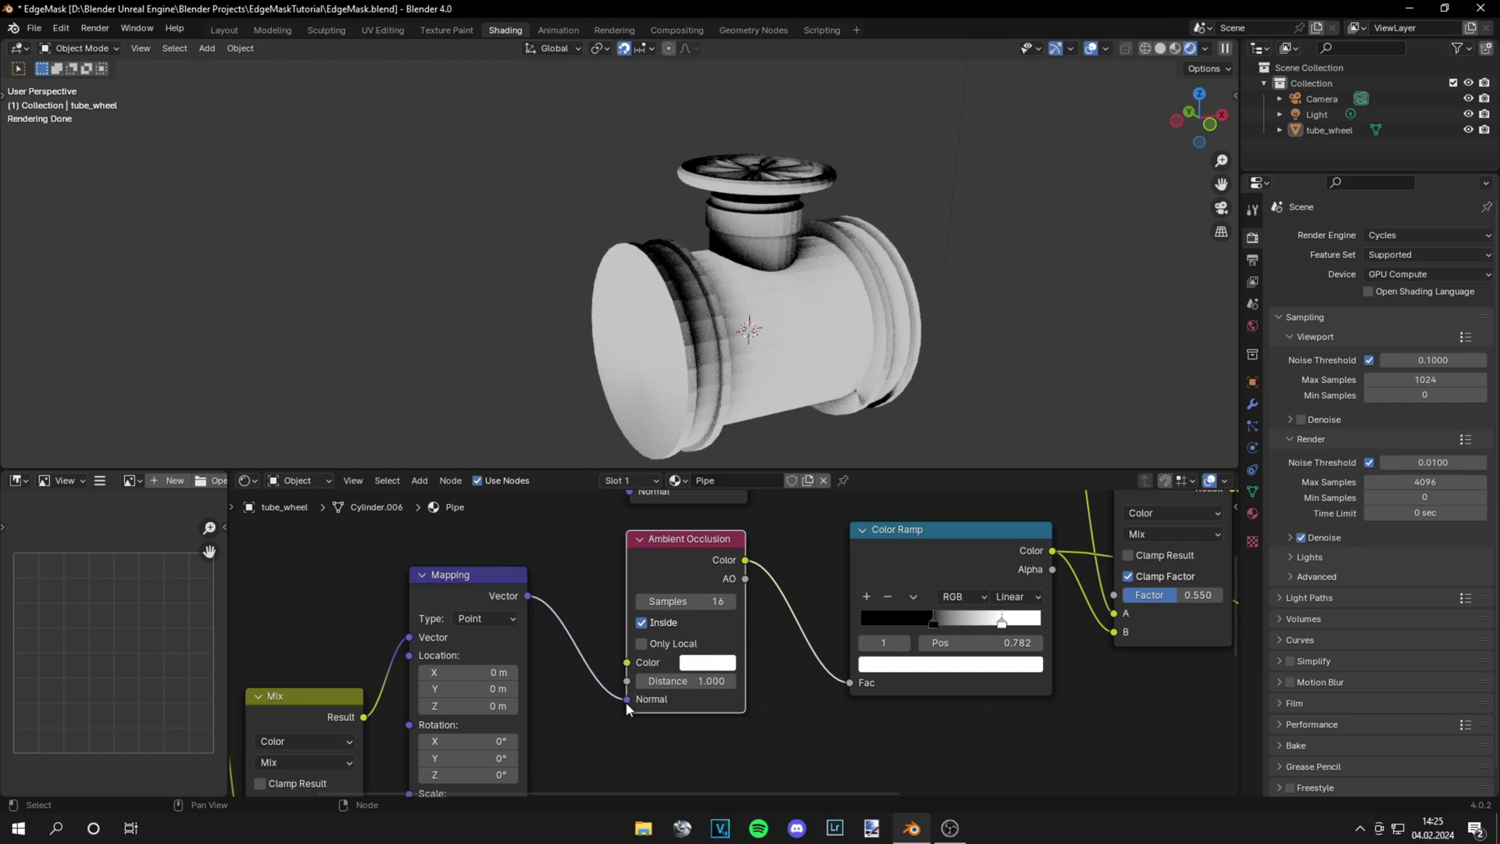
# Step: Move the Mapping link from the lower Ambient Occlusion's Normal to its Distance input, and connect Mapping to the upper Ambient Occlusion's Distance too
pyautogui.moveTo(627, 704); pyautogui.dragTo(625, 693)
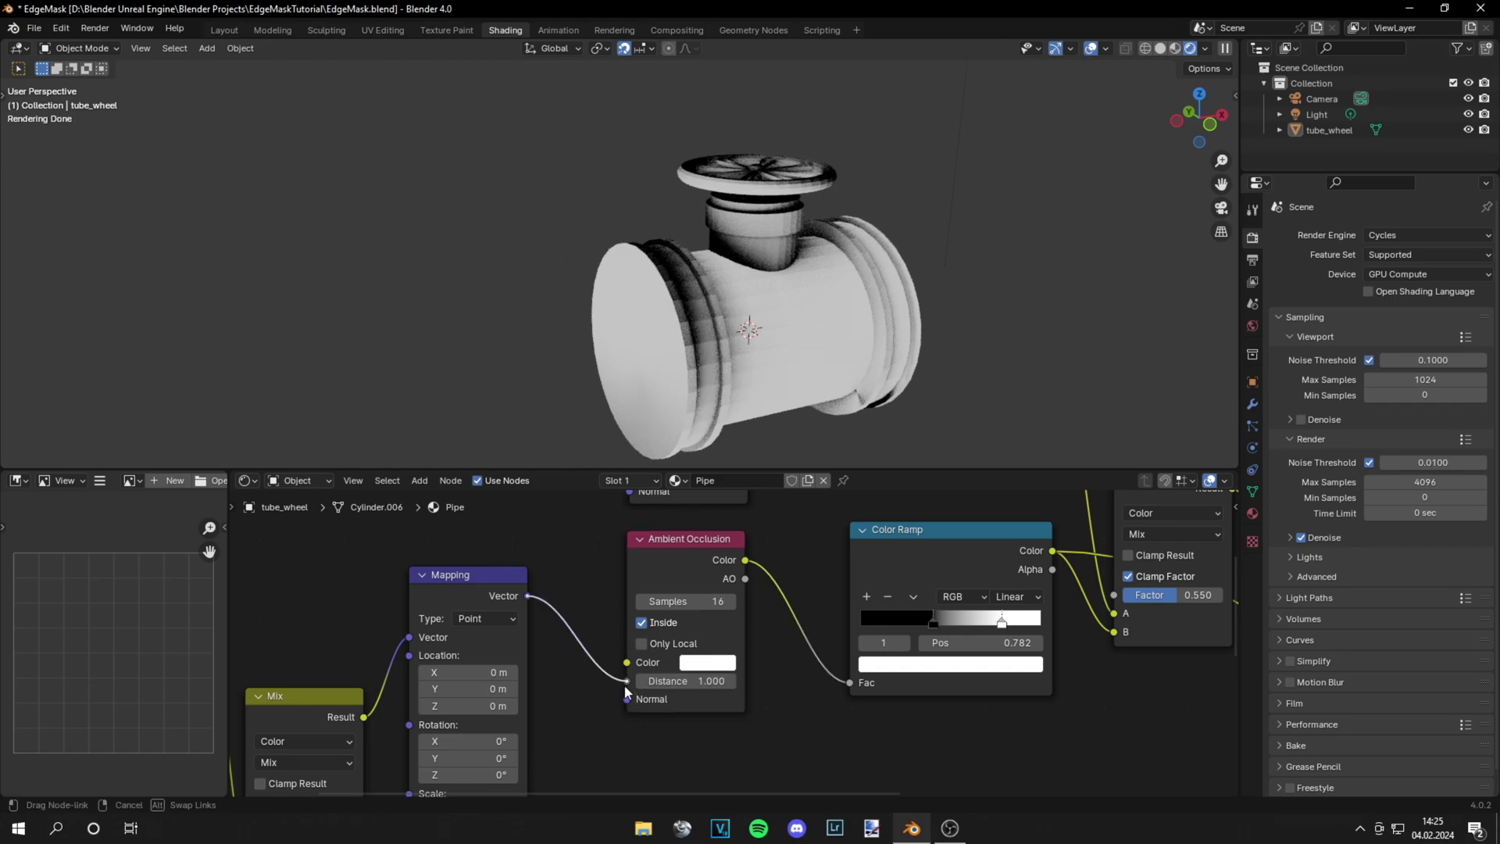
pyautogui.moveTo(626, 691); pyautogui.dragTo(626, 680)
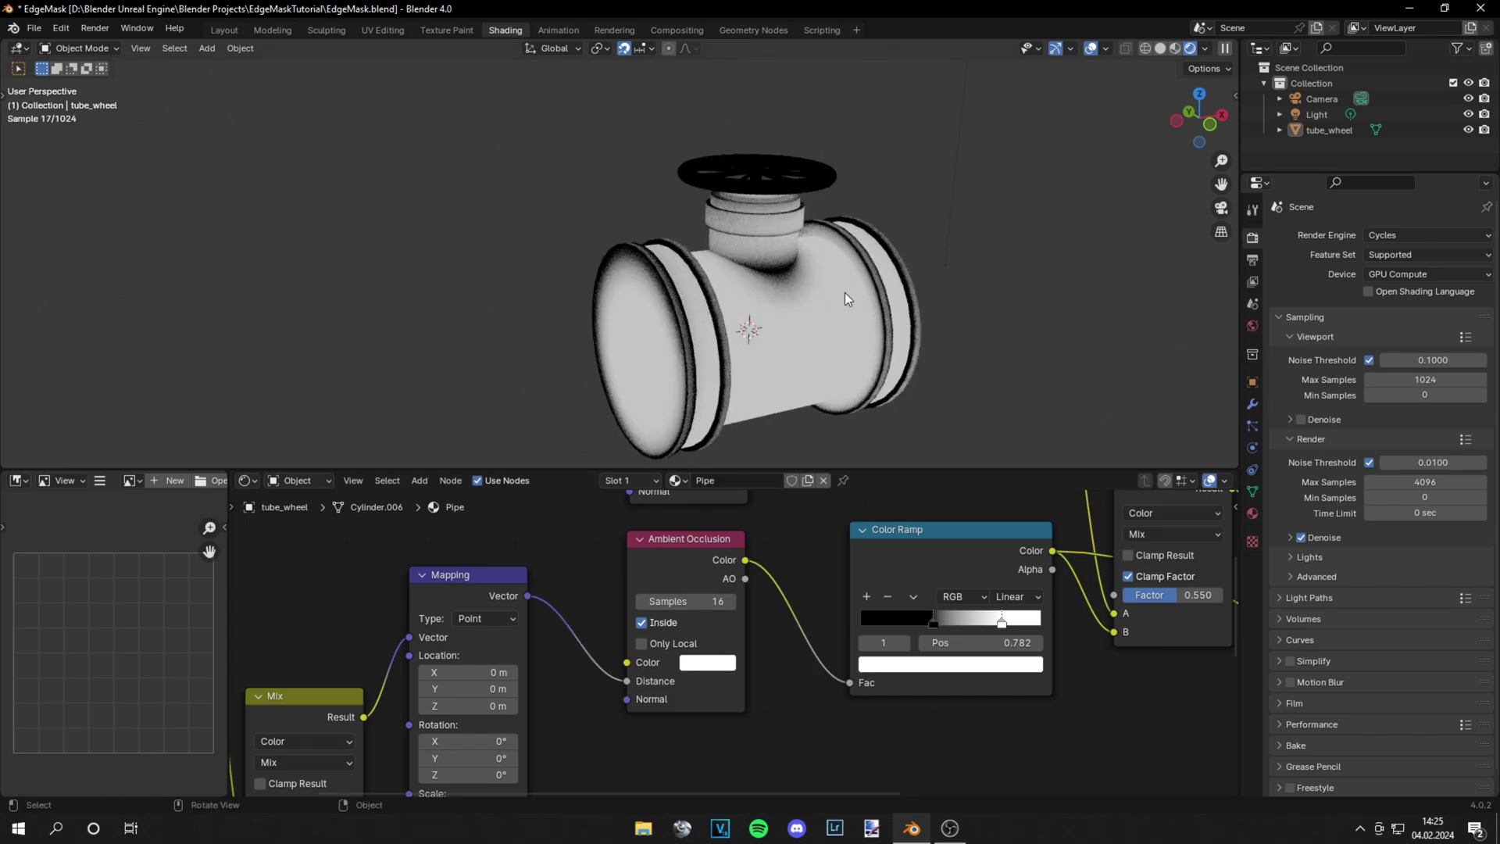
pyautogui.scroll(4, 794, 161)
pyautogui.scroll(-8, 820, 678)
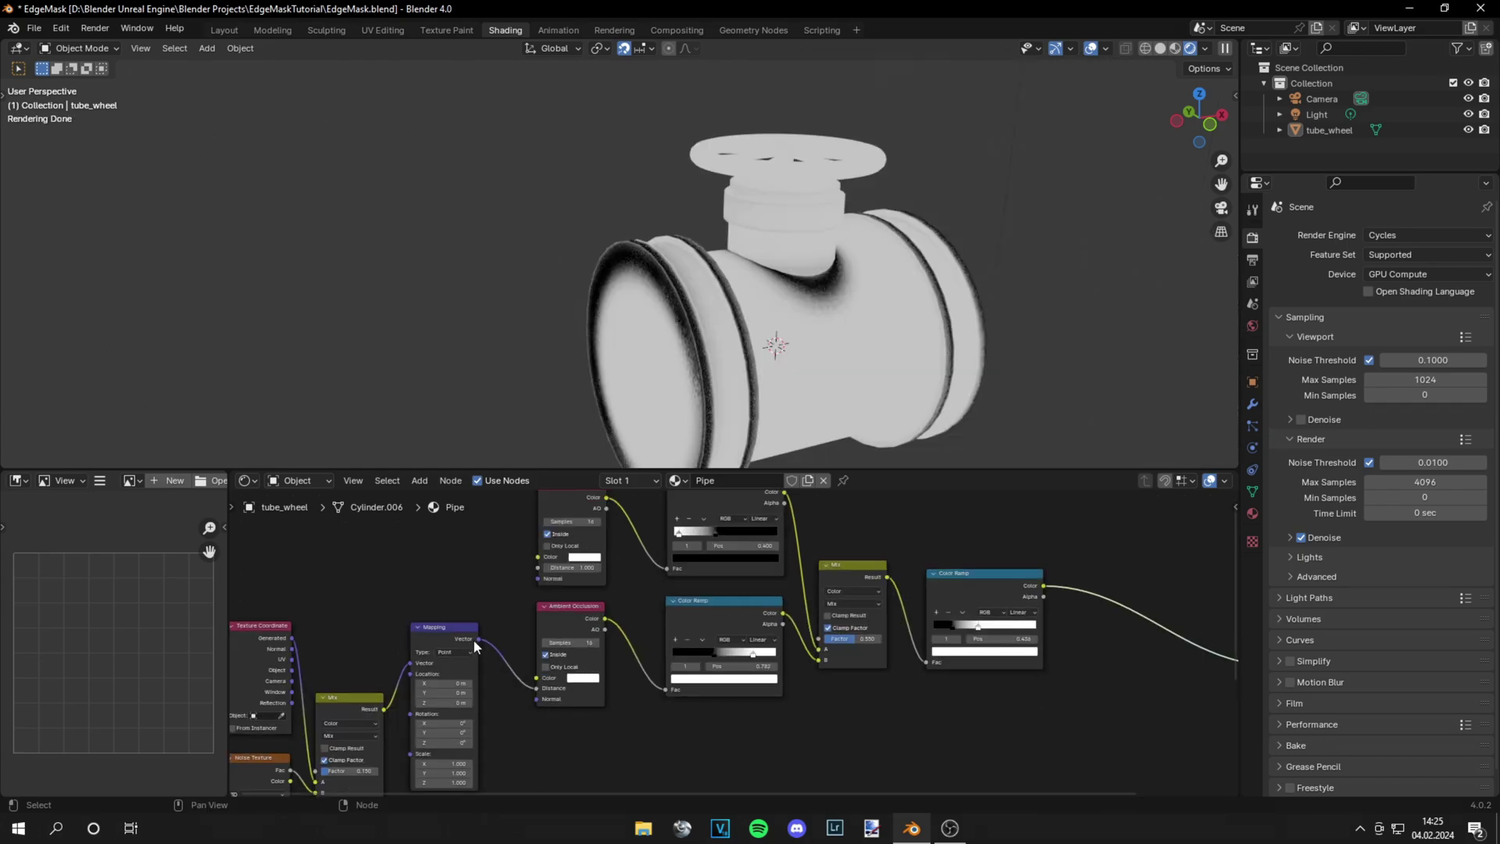
pyautogui.moveTo(478, 639); pyautogui.dragTo(538, 569)
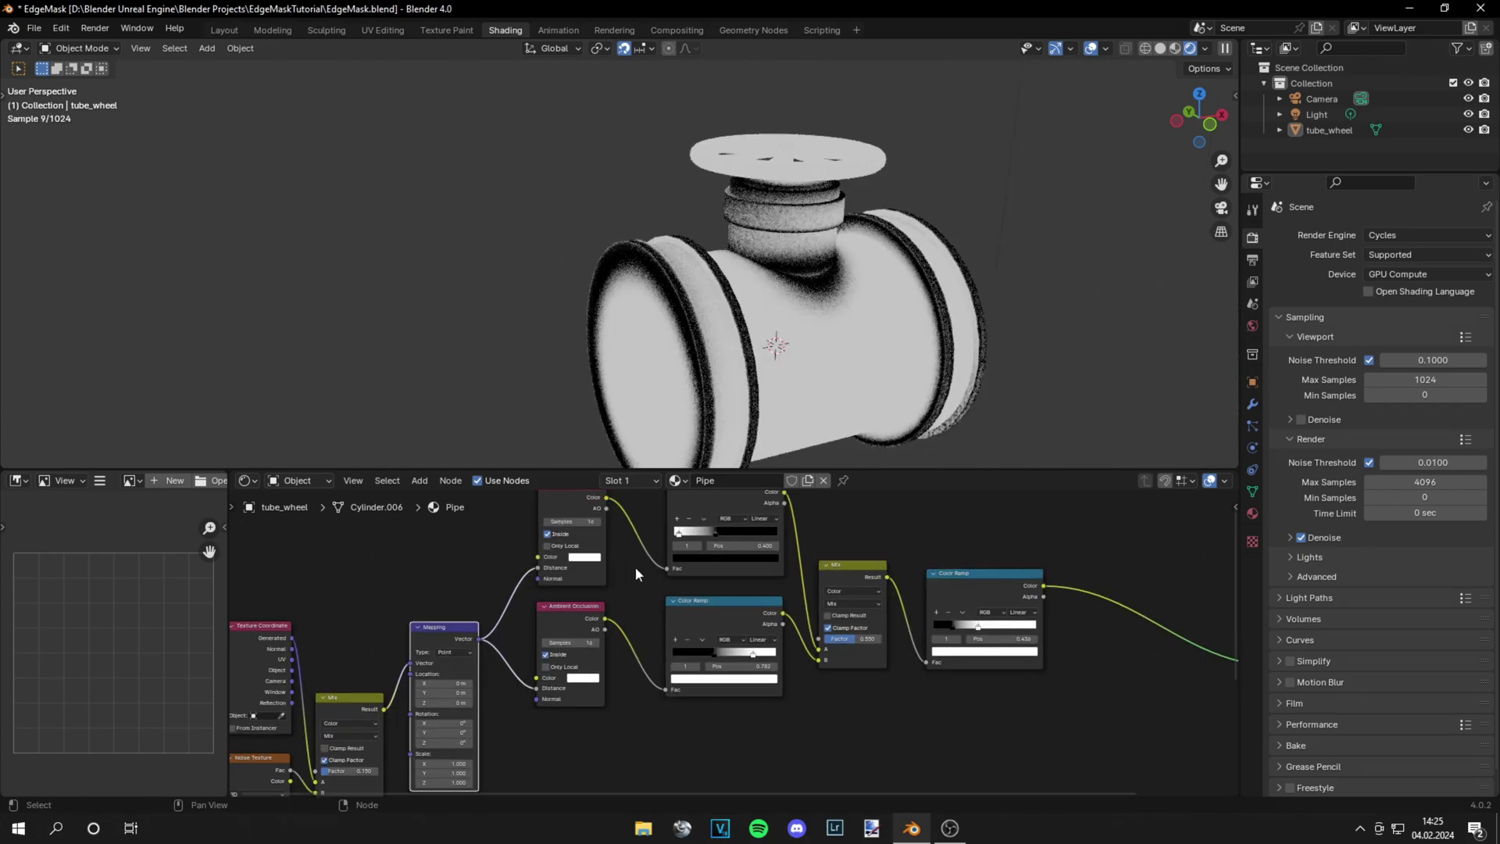
pyautogui.moveTo(767, 300); pyautogui.dragTo(860, 289, button='middle')
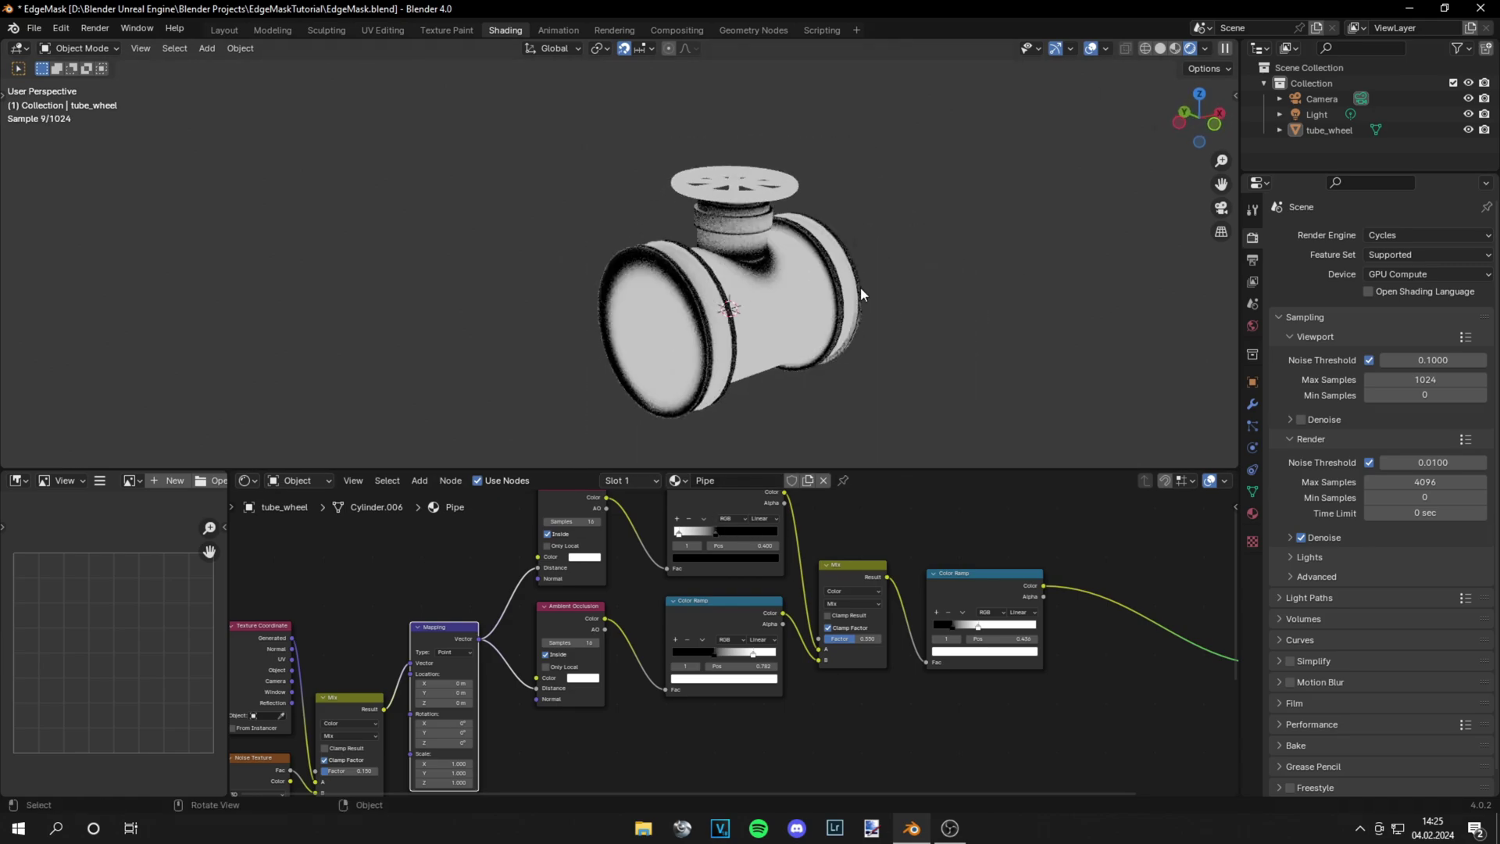
# Step: Insert a Mix Color node before Material Output, with the final Color Ramp driving its Factor and color A set to red
pyautogui.moveTo(1103, 608); pyautogui.dragTo(753, 602, button='middle')
pyautogui.scroll(1, 753, 602)
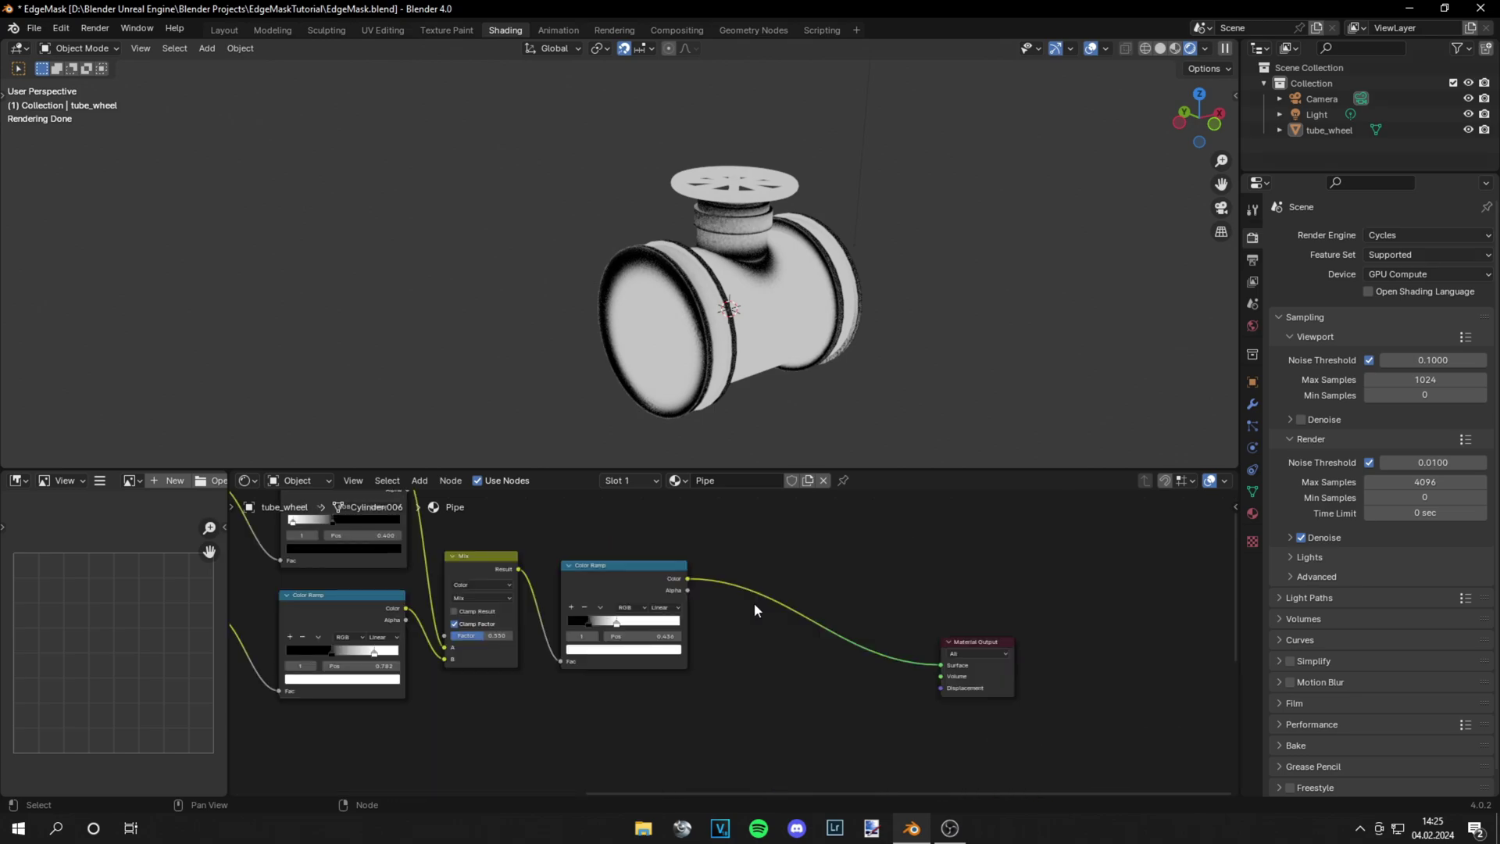
pyautogui.hotkey('shift', 'a')
pyautogui.click(754, 603)
pyautogui.write('mix col')
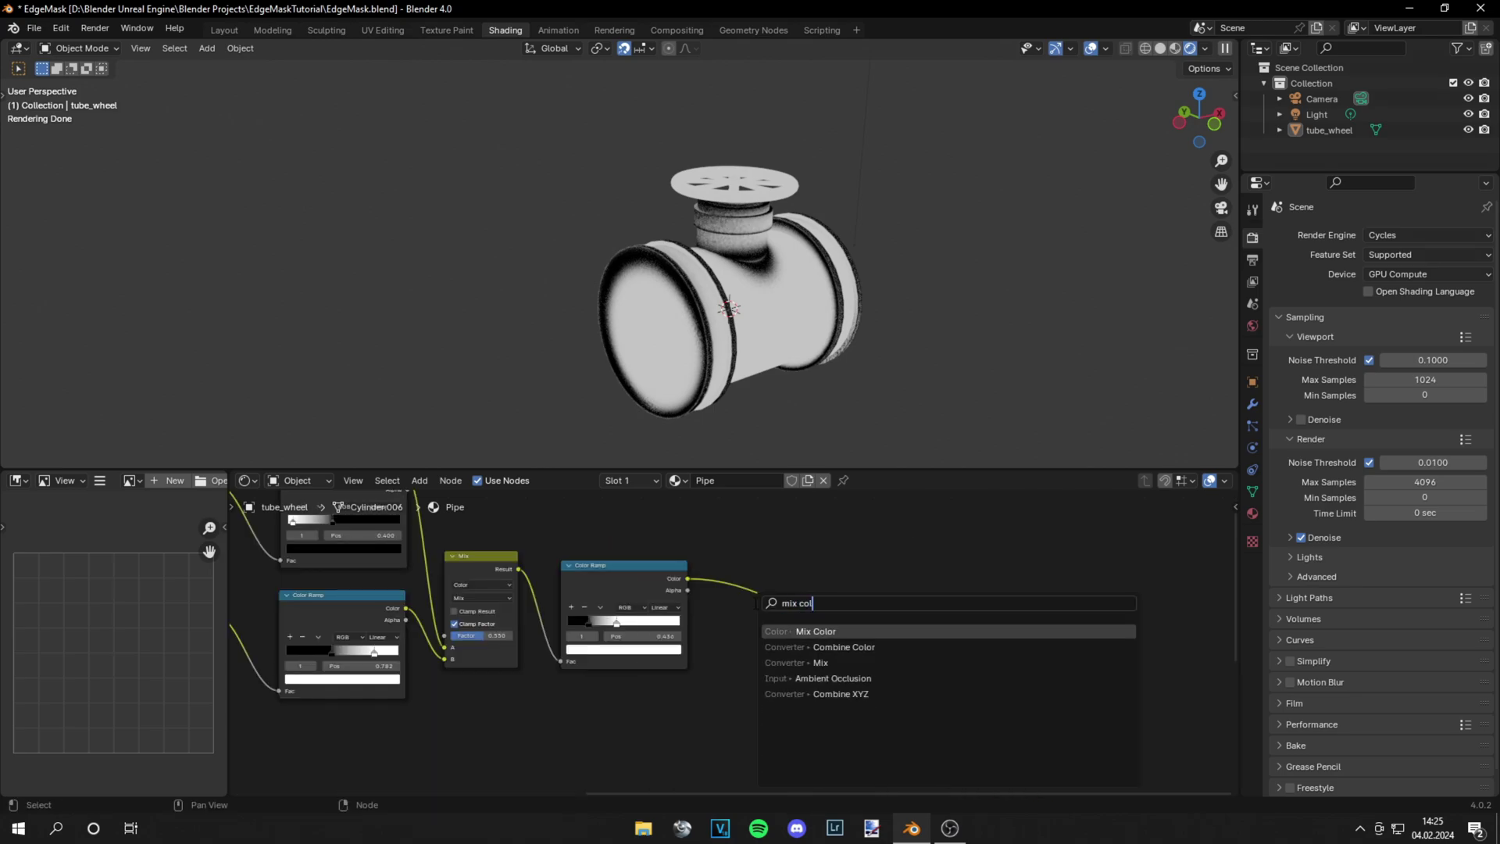
pyautogui.press('Return')
pyautogui.click(793, 585)
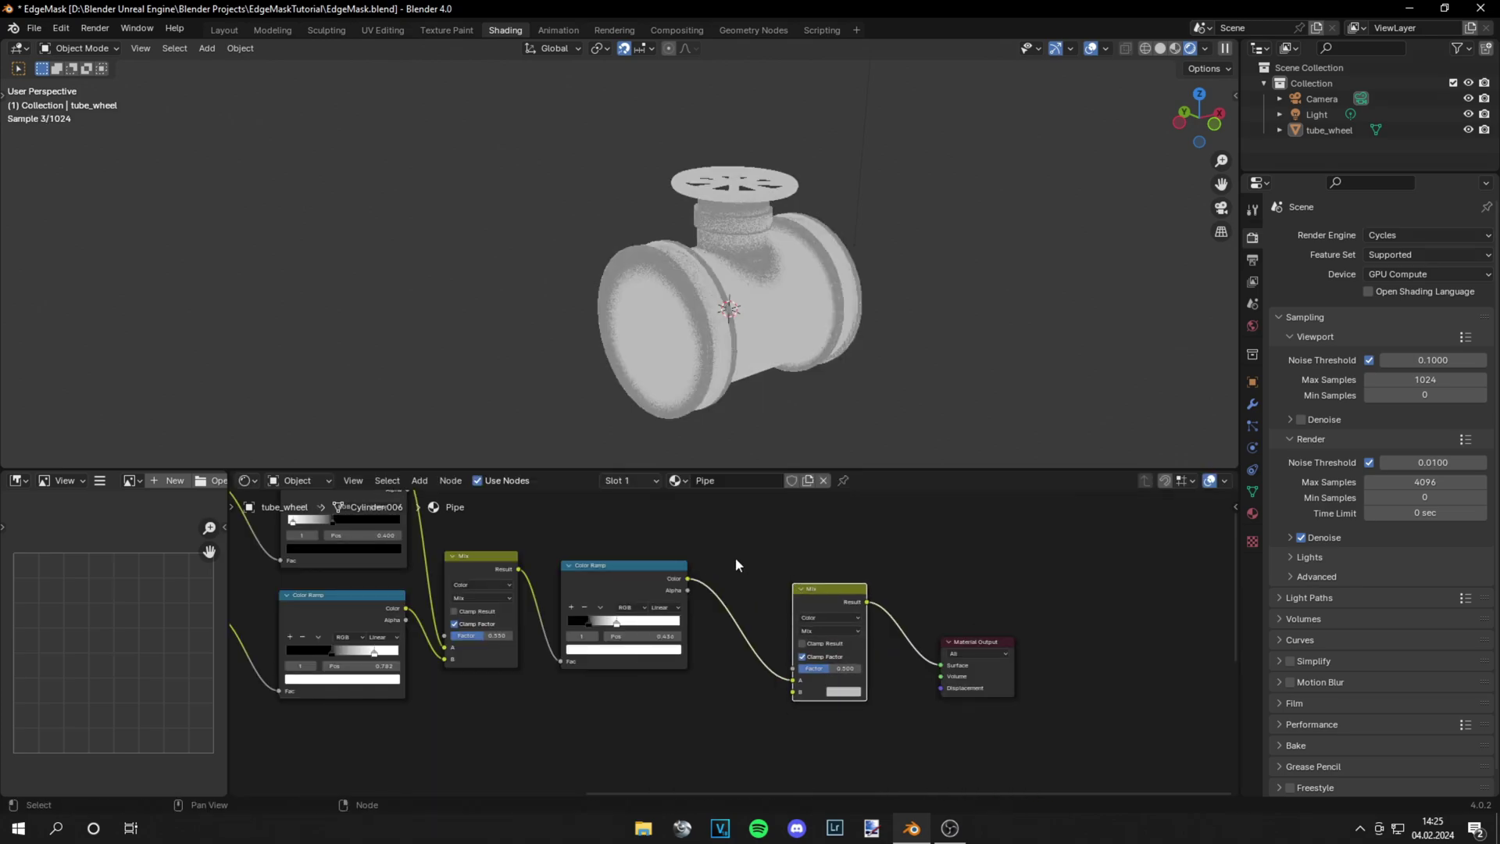
pyautogui.scroll(2, 815, 706)
pyautogui.moveTo(815, 694); pyautogui.dragTo(814, 676)
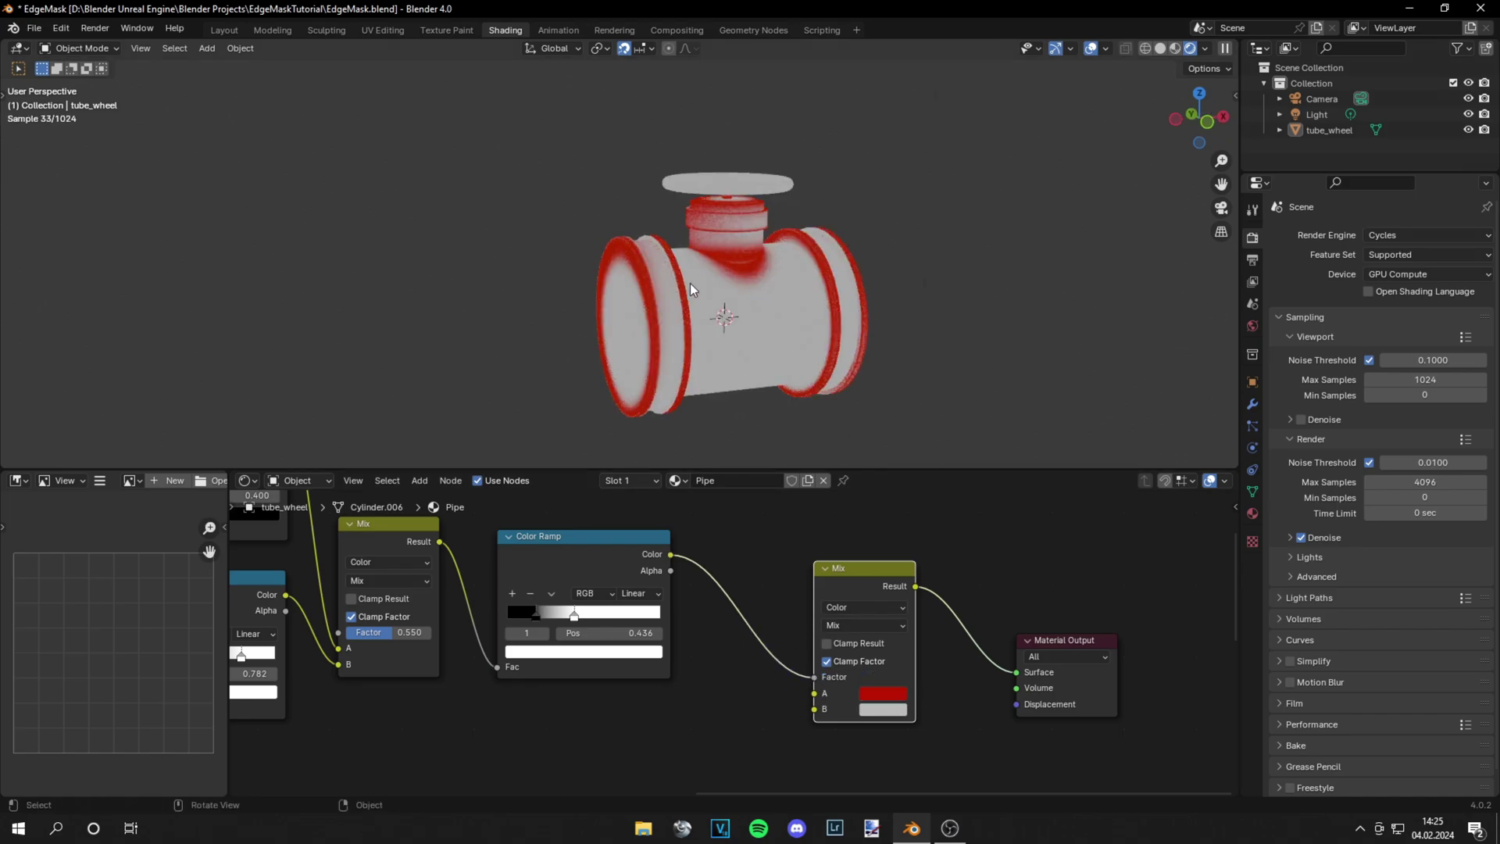
# Step: Compare the final Color Ramp's mask with the red Mix result on the pipe, ending on the Mix preview
pyautogui.keyDown('ctrl'); pyautogui.keyDown('shift'); pyautogui.click(577, 539); pyautogui.keyUp('shift'); pyautogui.keyUp('ctrl')
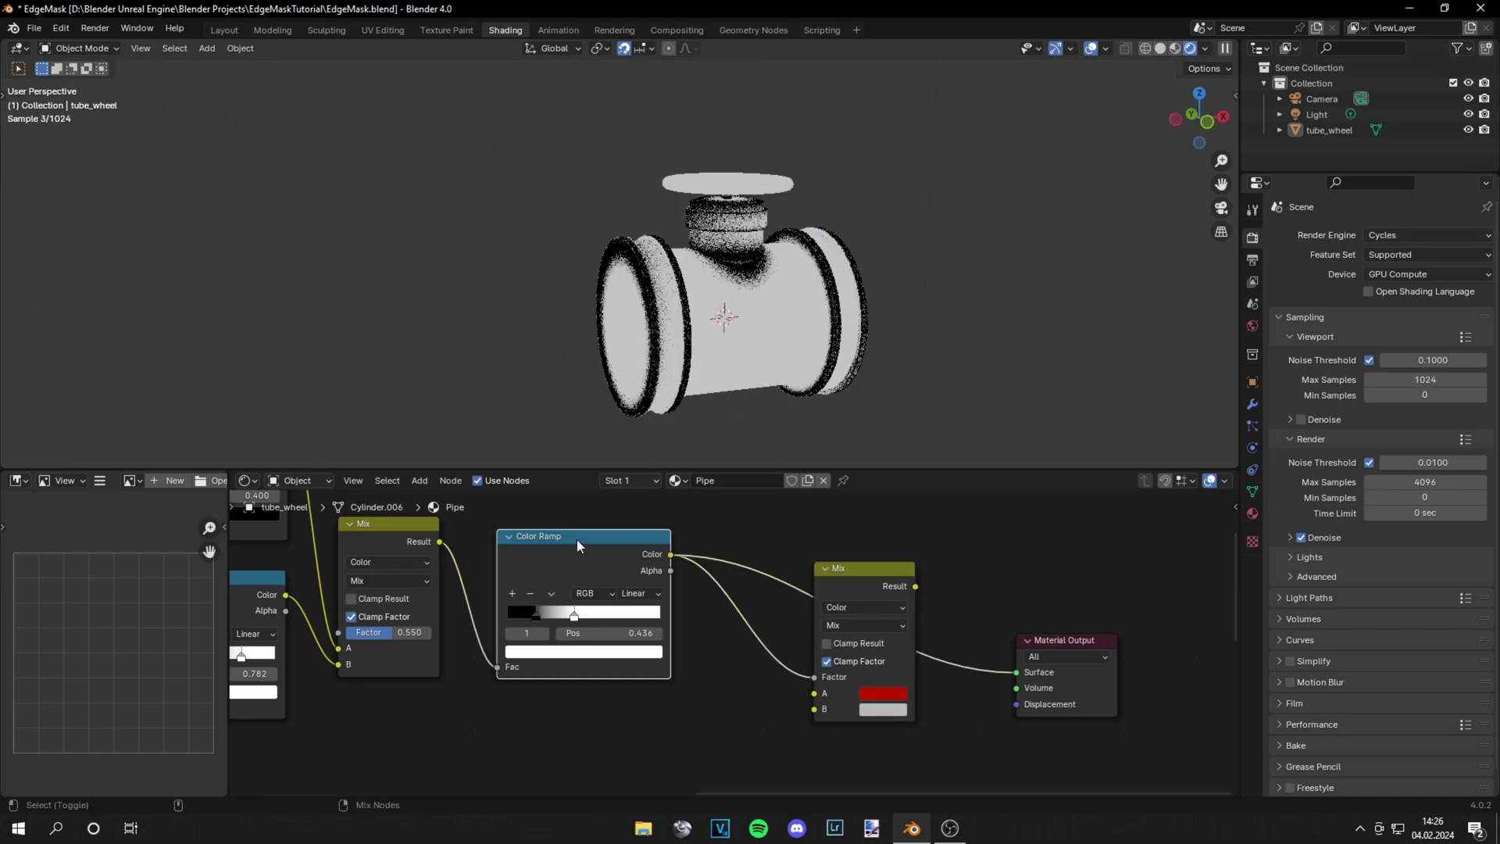
pyautogui.keyDown('ctrl'); pyautogui.keyDown('shift'); pyautogui.click(860, 578); pyautogui.keyUp('shift'); pyautogui.keyUp('ctrl')
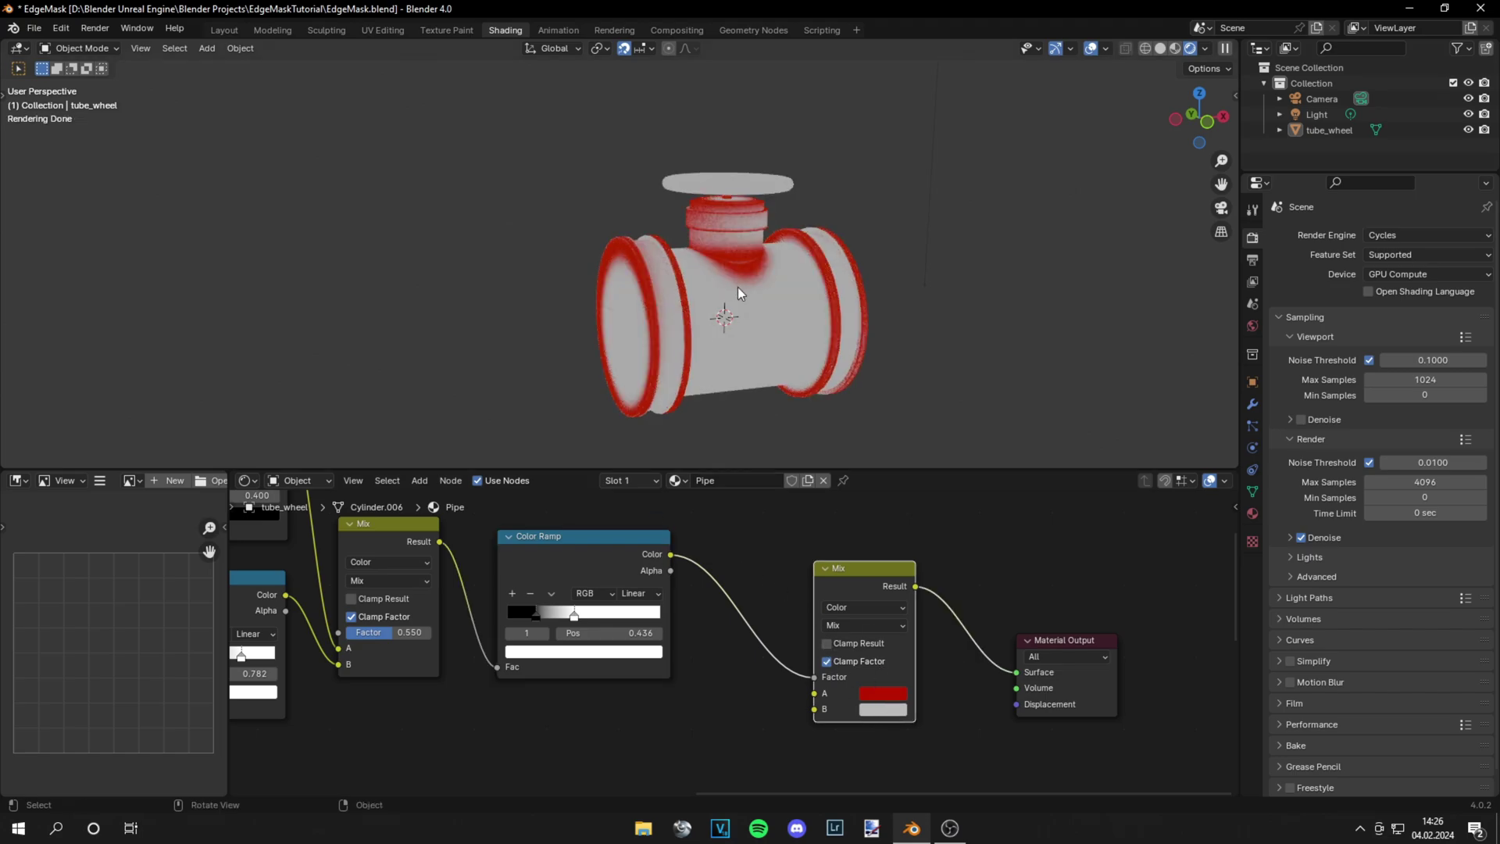
pyautogui.scroll(3, 737, 287)
pyautogui.scroll(-3, 753, 349)
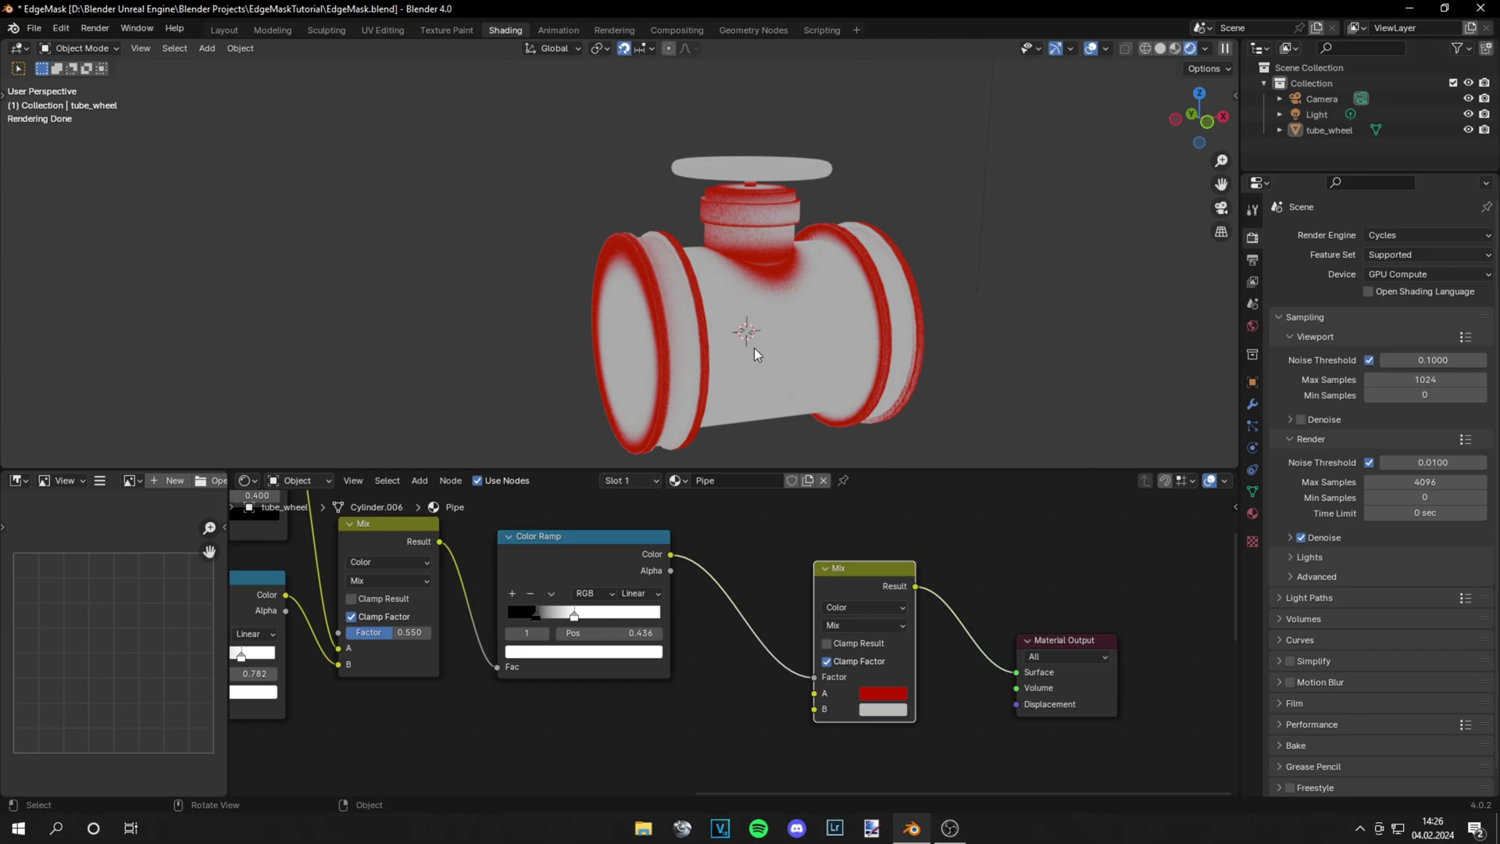
pyautogui.moveTo(732, 376)
pyautogui.mouseDown(button='middle')
pyautogui.moveTo(776, 390)
pyautogui.moveTo(903, 383)
pyautogui.moveTo(949, 358)
pyautogui.moveTo(707, 372)
pyautogui.mouseUp(button='middle')
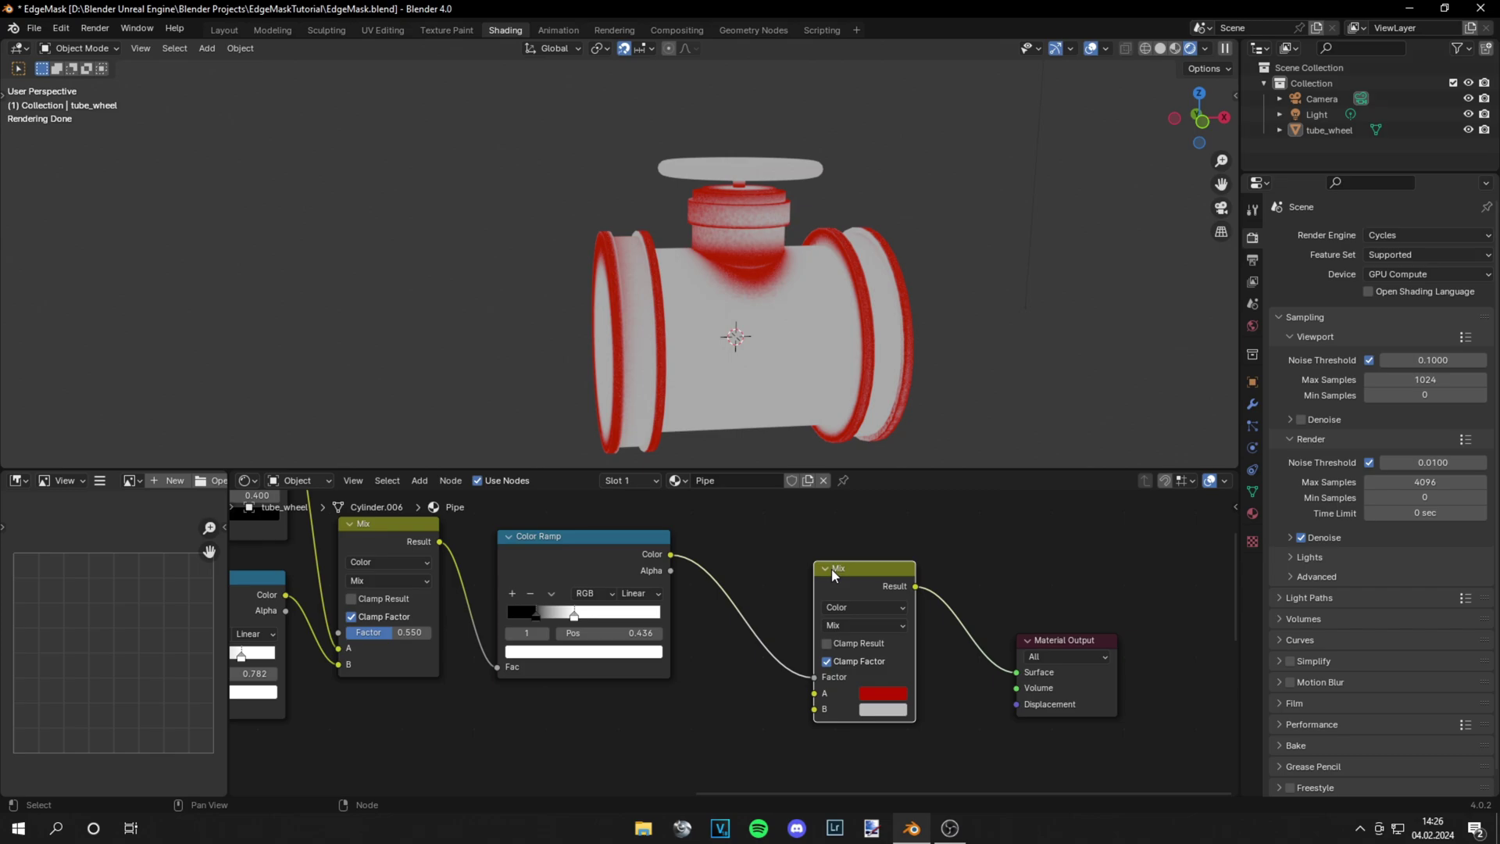
# Step: Connect sglfedgc_4K_Albedo.jpg to the Mix node's B input and route the Mix Result through the Principled BSDF's Base Color to Material Output
pyautogui.scroll(-1, 719, 661)
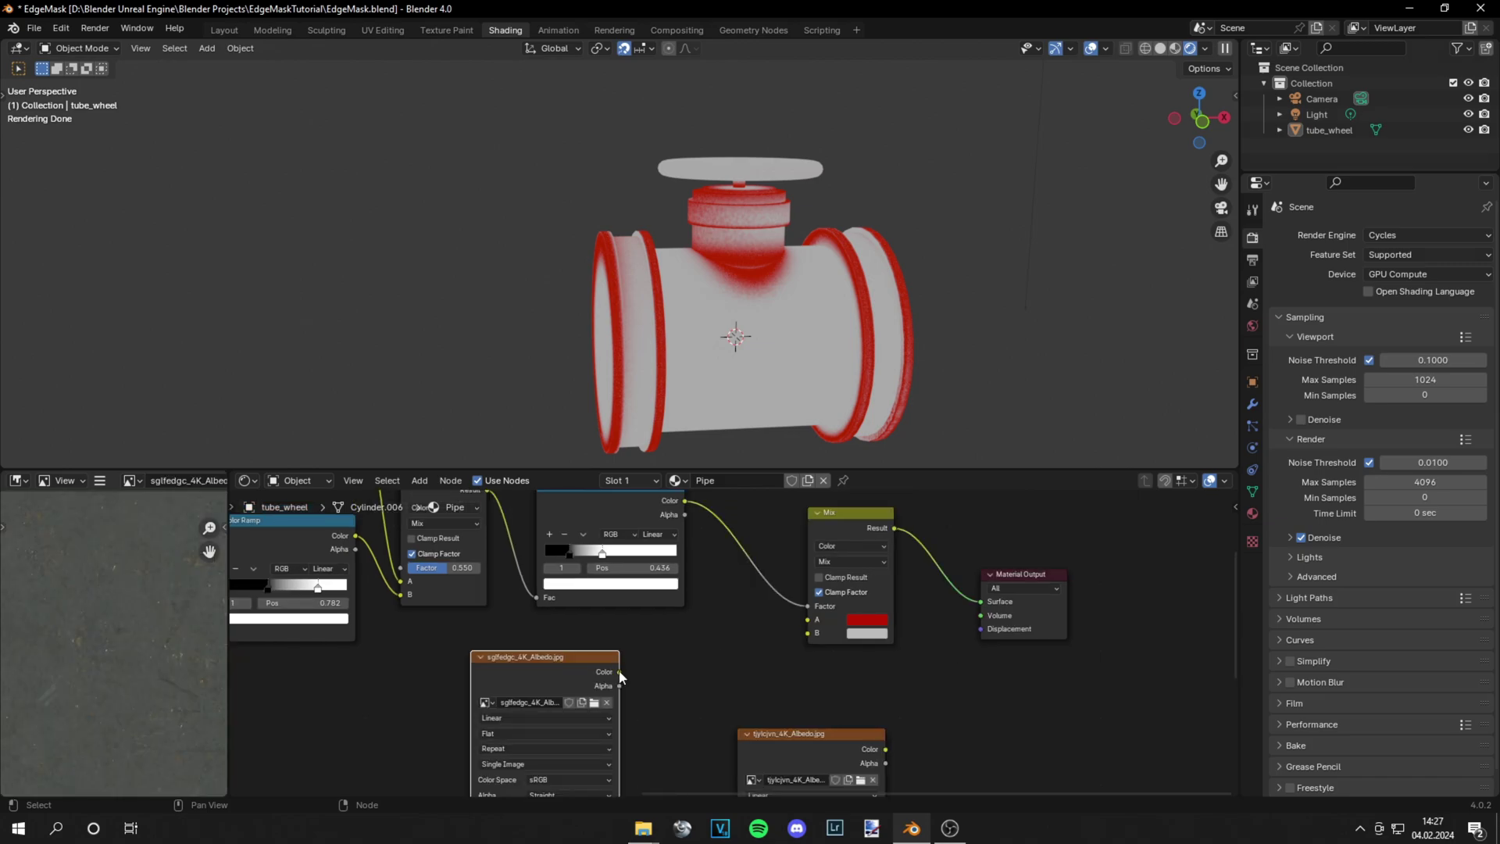
pyautogui.moveTo(619, 672); pyautogui.dragTo(804, 631)
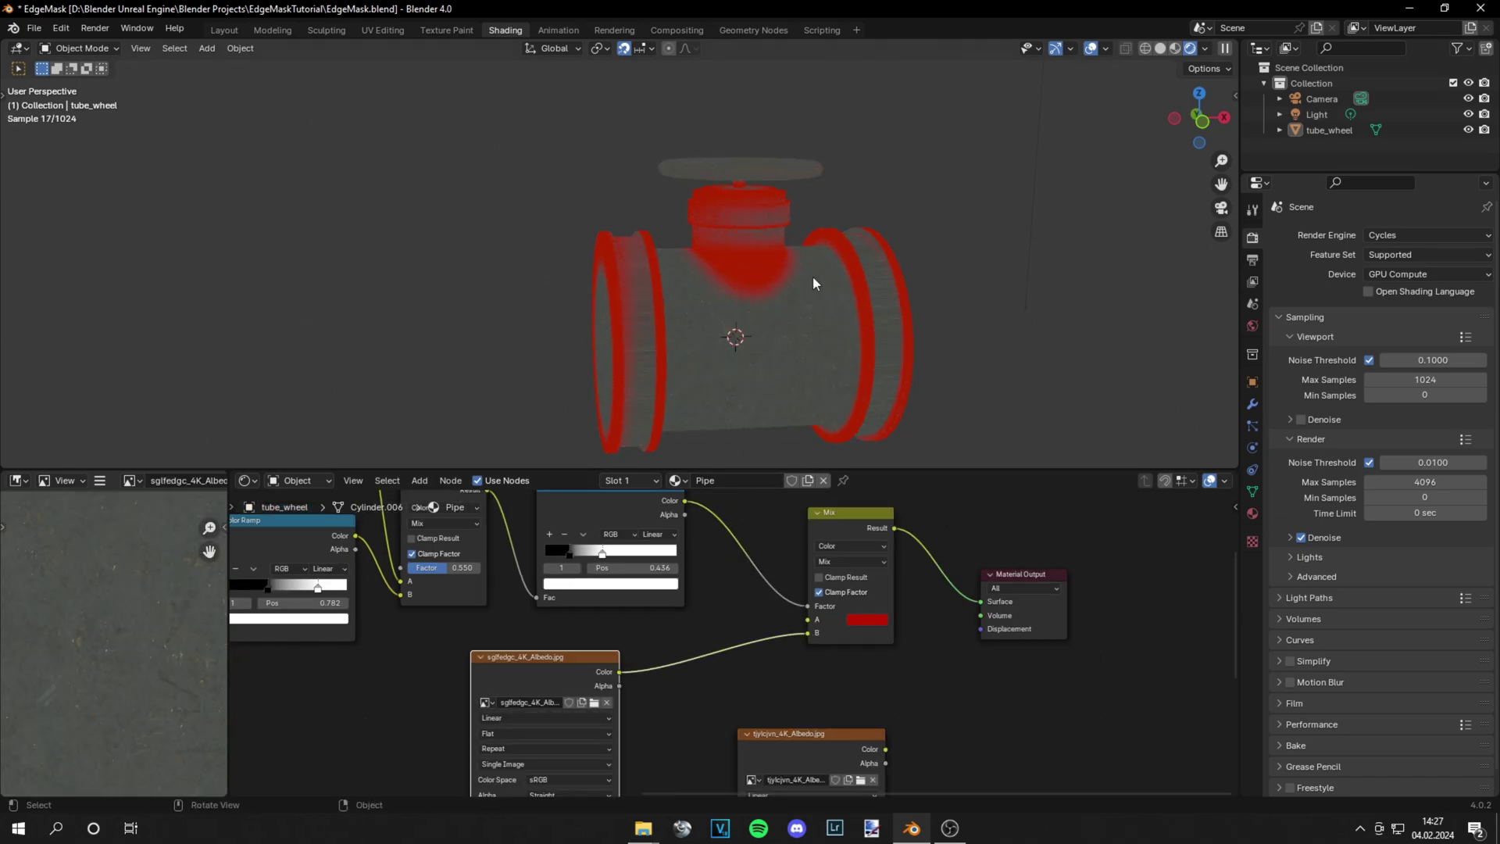
pyautogui.scroll(-4, 859, 696)
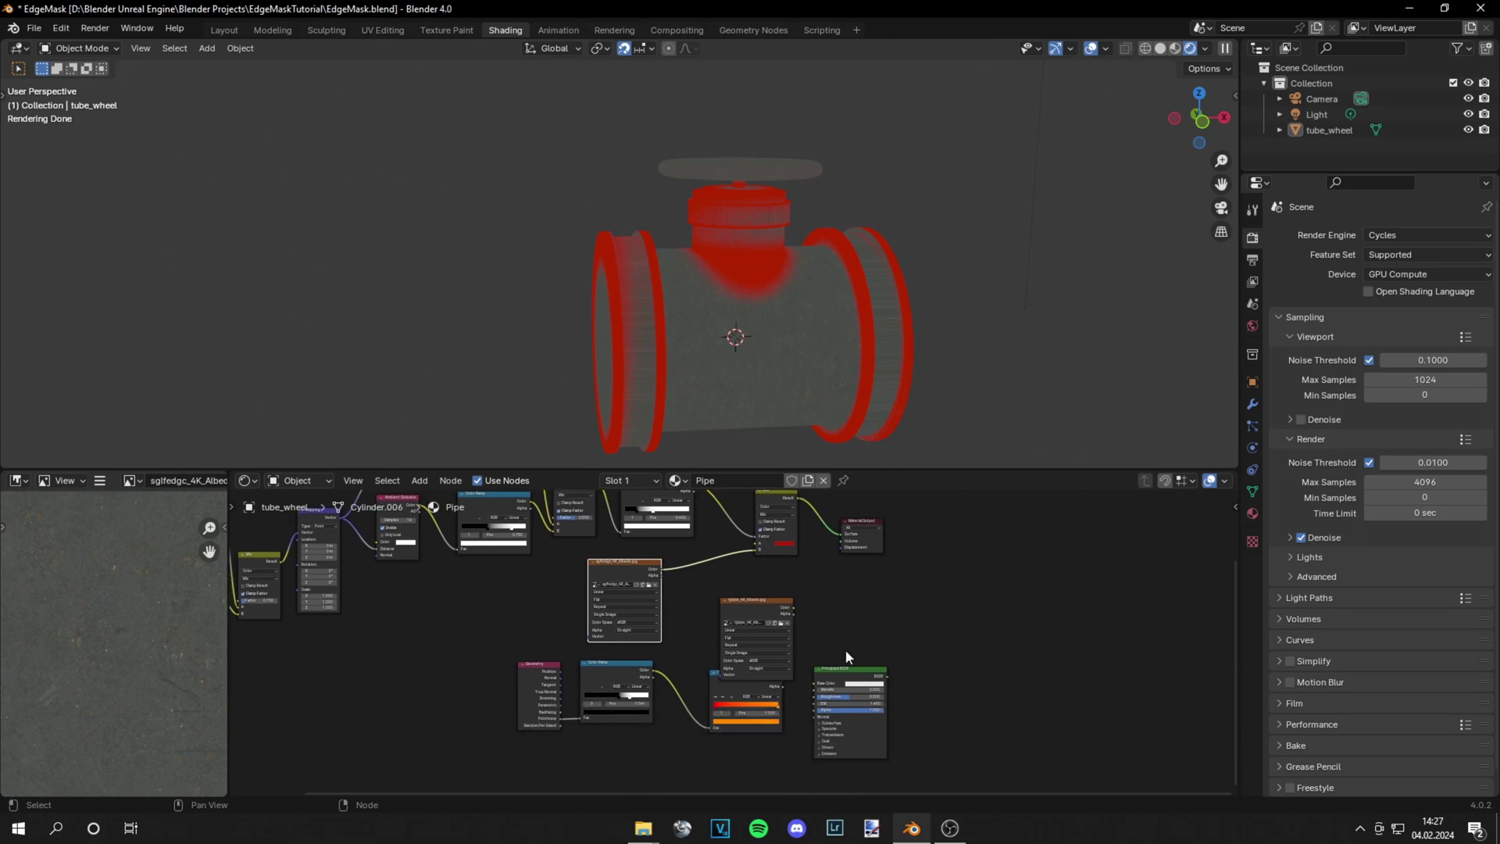
pyautogui.moveTo(847, 672); pyautogui.dragTo(849, 571)
pyautogui.scroll(2, 901, 589)
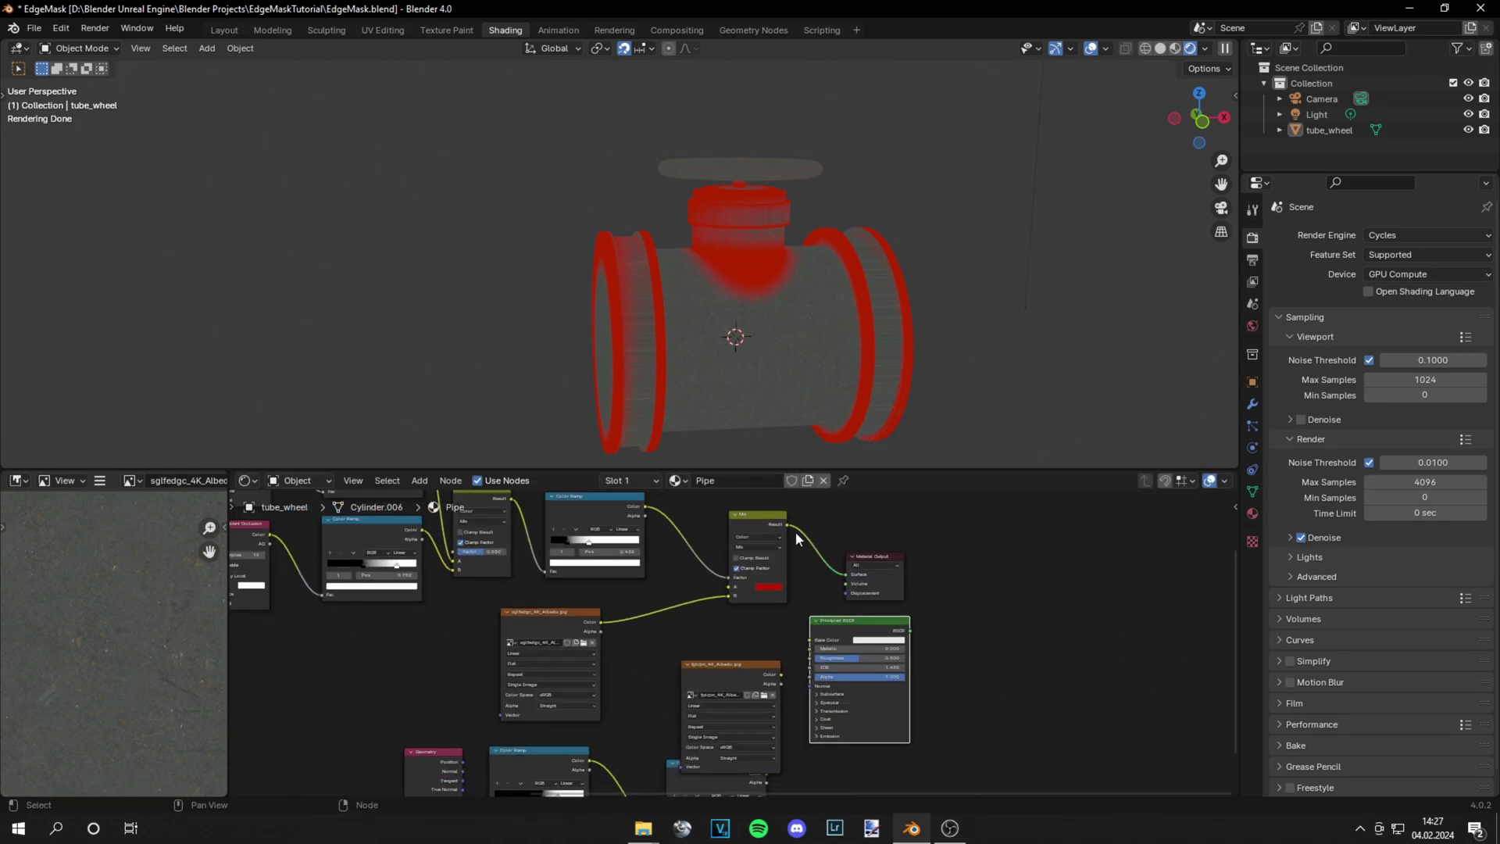
pyautogui.moveTo(788, 524); pyautogui.dragTo(808, 636)
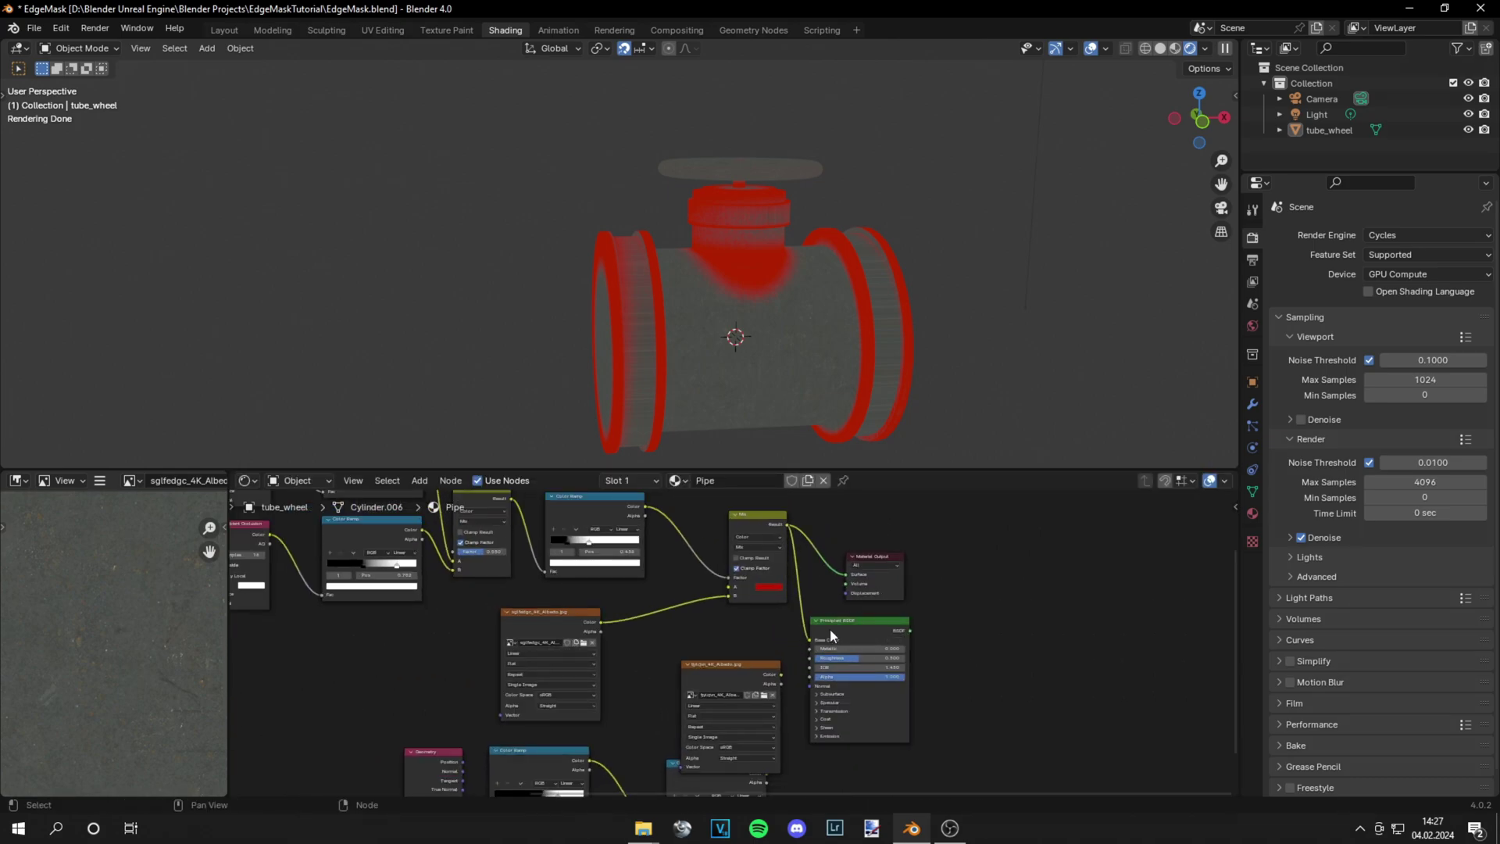
pyautogui.keyDown('ctrl'); pyautogui.keyDown('shift'); pyautogui.click(835, 624); pyautogui.keyUp('shift'); pyautogui.keyUp('ctrl')
pyautogui.moveTo(875, 557); pyautogui.dragTo(1014, 561)
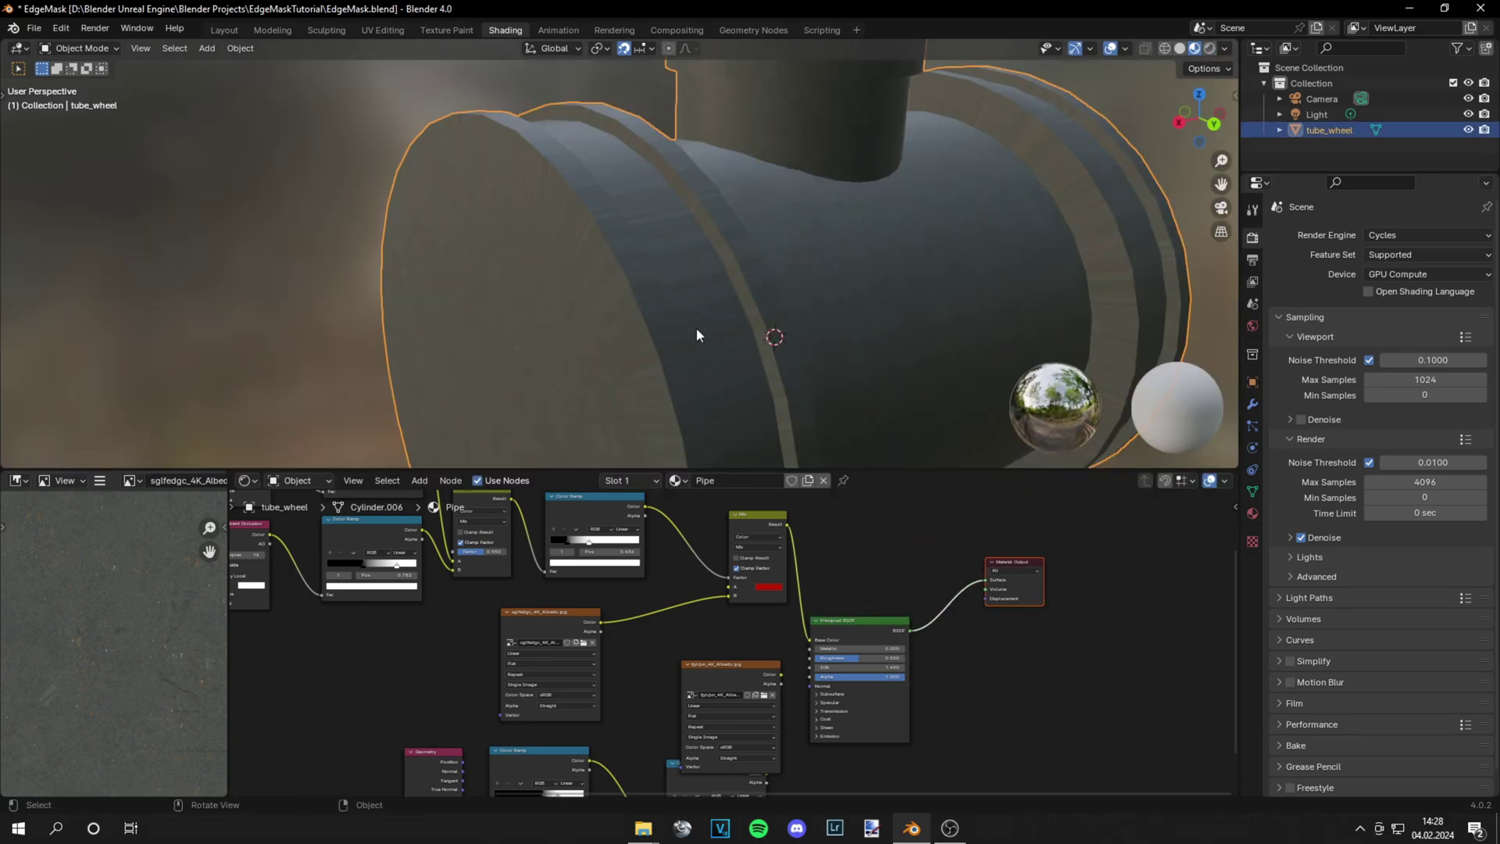
# Step: Unwrap the entire pipe mesh with Smart UV Project at a 66° angle limit and return to Object Mode
pyautogui.press('Tab')
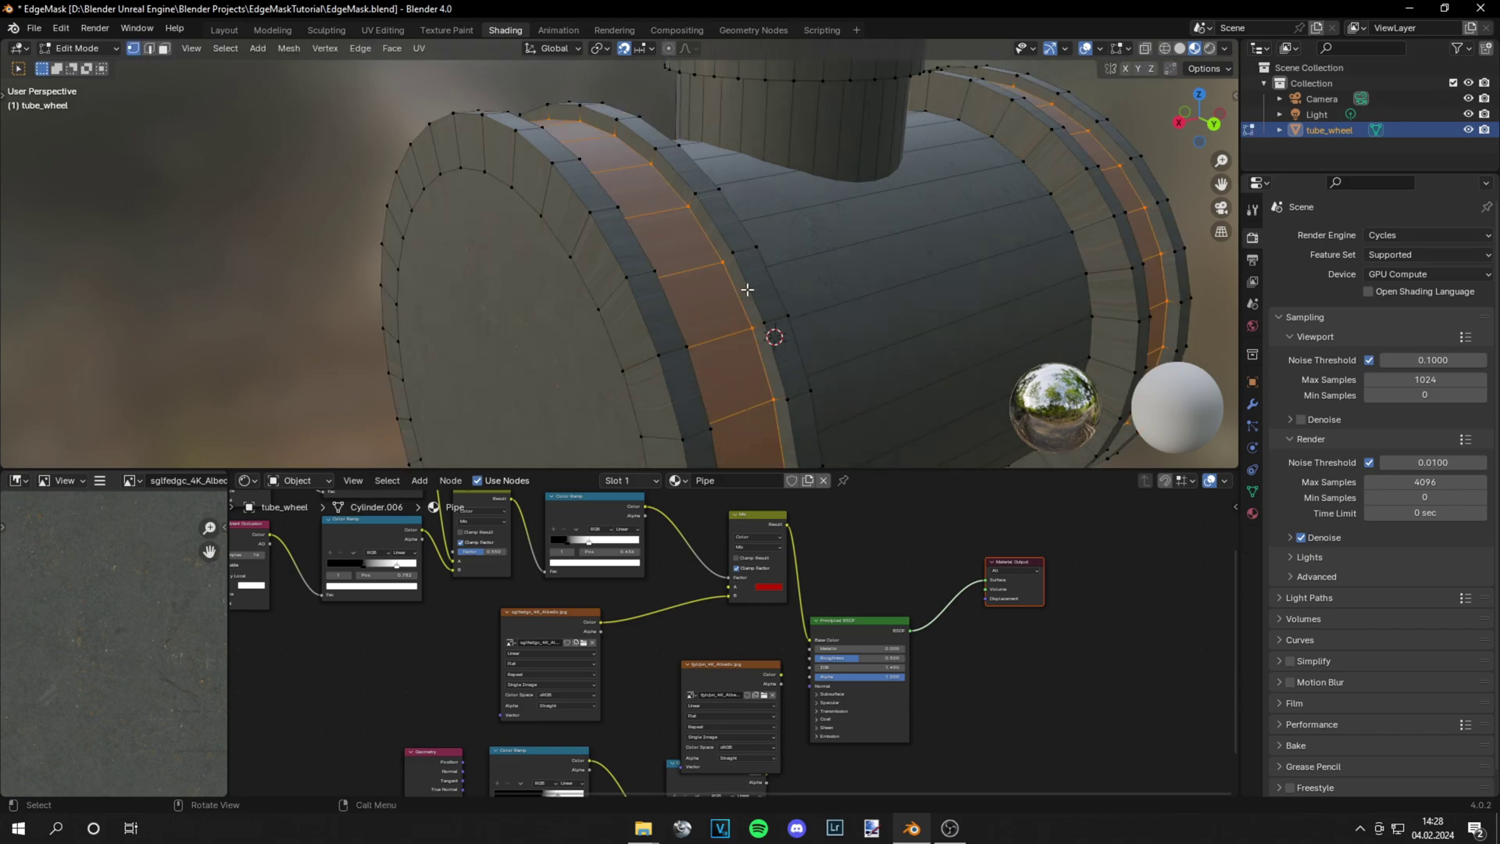
pyautogui.press('a')
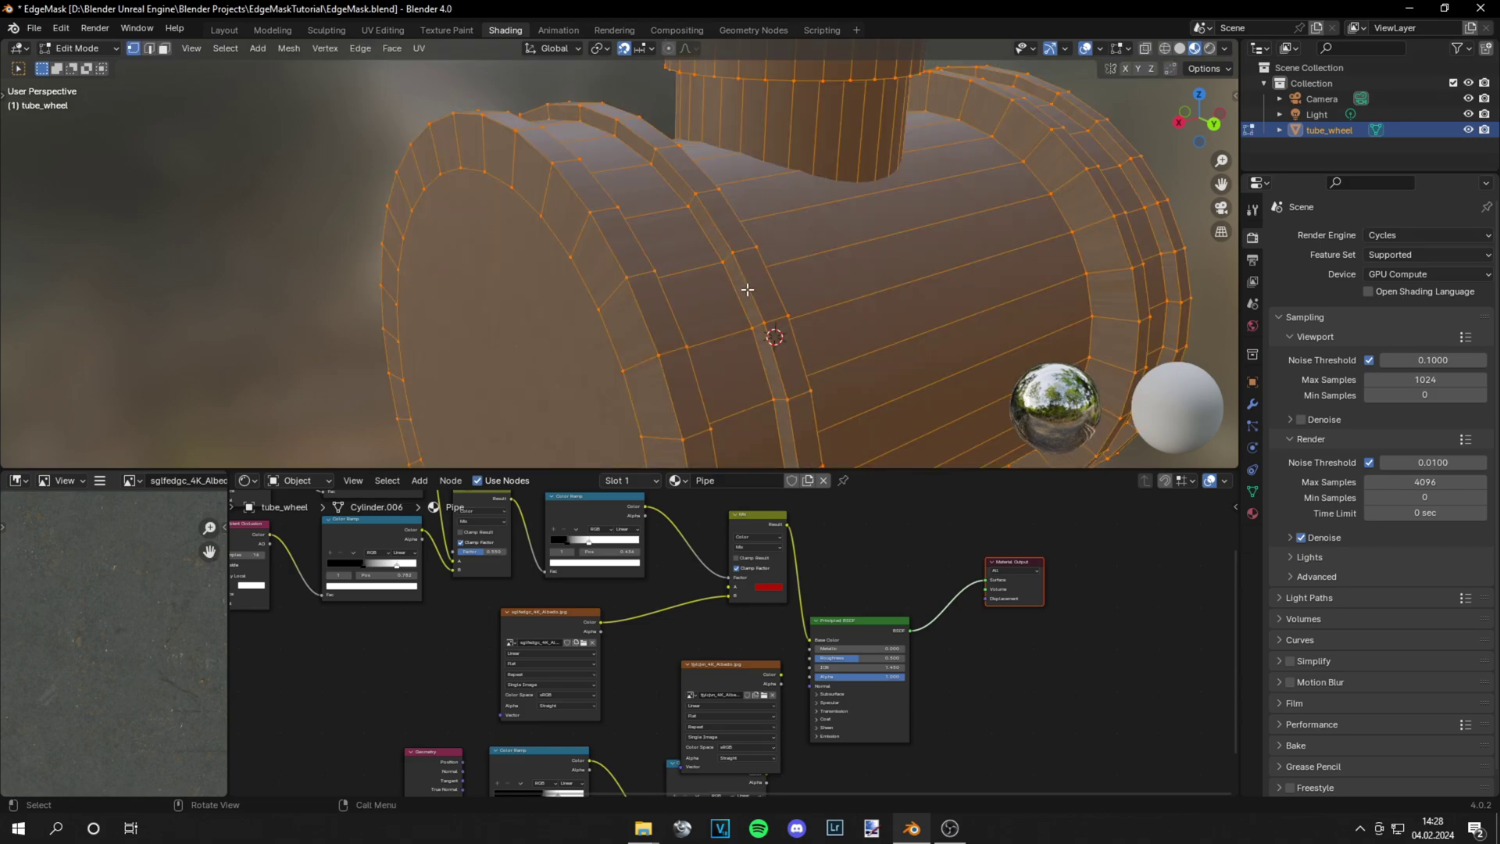
pyautogui.press('u')
pyautogui.click(725, 311)
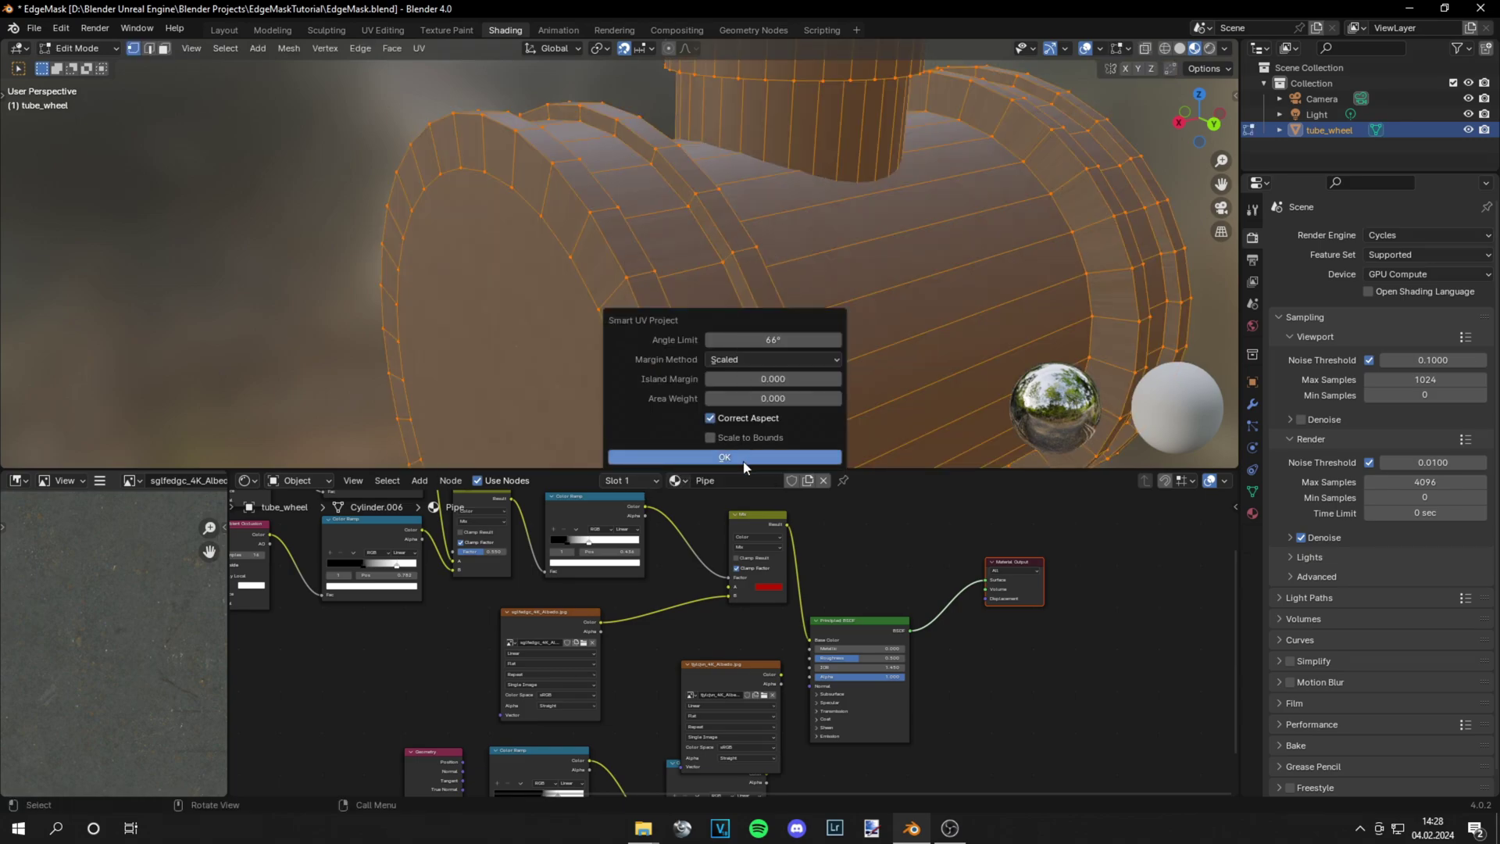
pyautogui.click(725, 457)
pyautogui.press('Tab')
pyautogui.scroll(3, 659, 264)
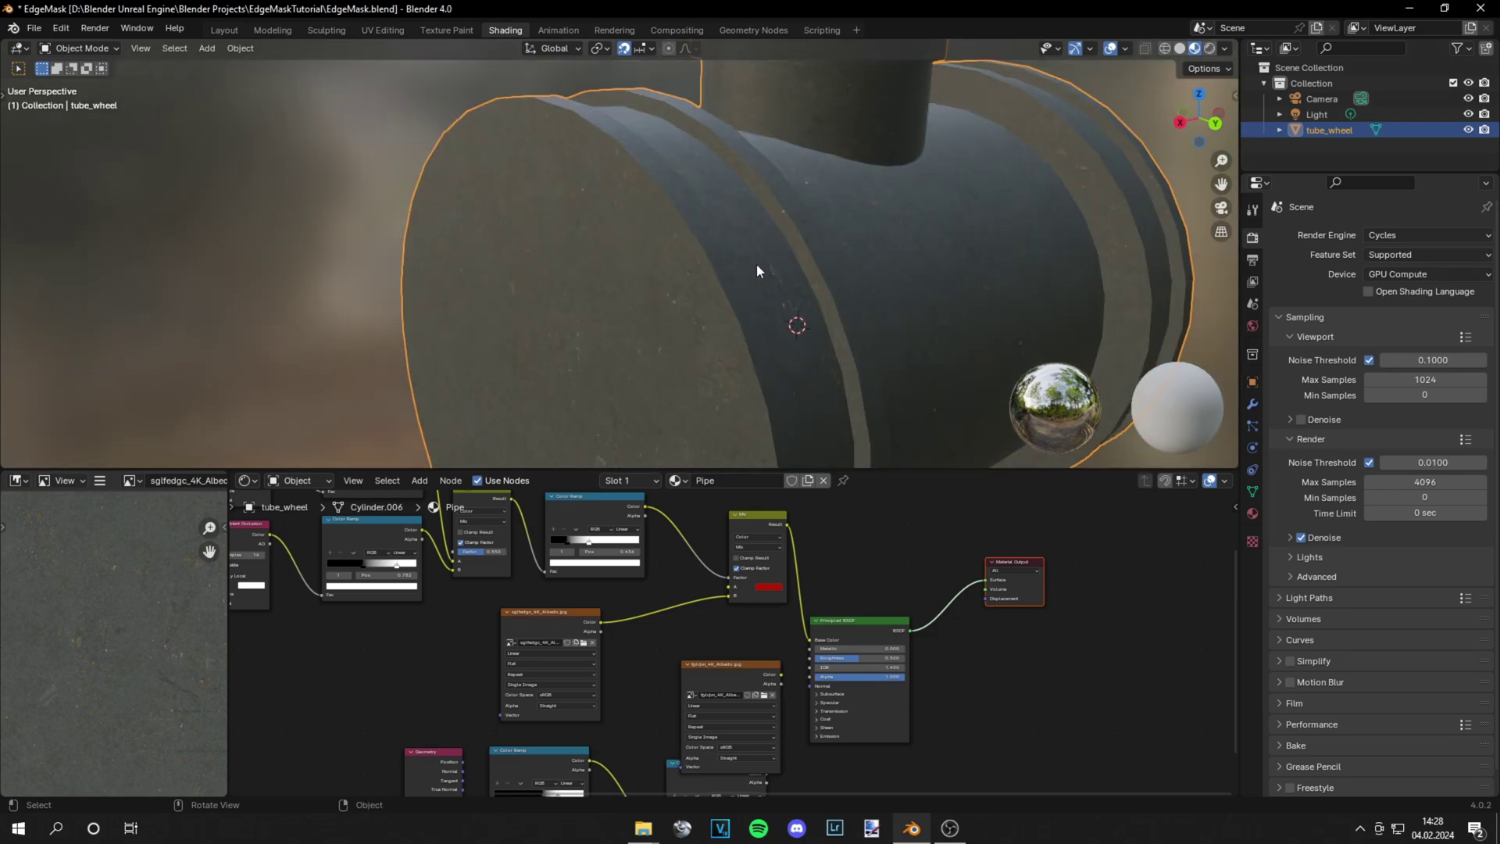
pyautogui.moveTo(757, 264); pyautogui.dragTo(783, 247, button='middle')
# Step: Connect tjylcjvn_4K_Albedo.jpg's Color to the Mix node's A input and display the pipe in Rendered shading
pyautogui.moveTo(703, 684); pyautogui.dragTo(727, 577)
pyautogui.scroll(1, 337, 659)
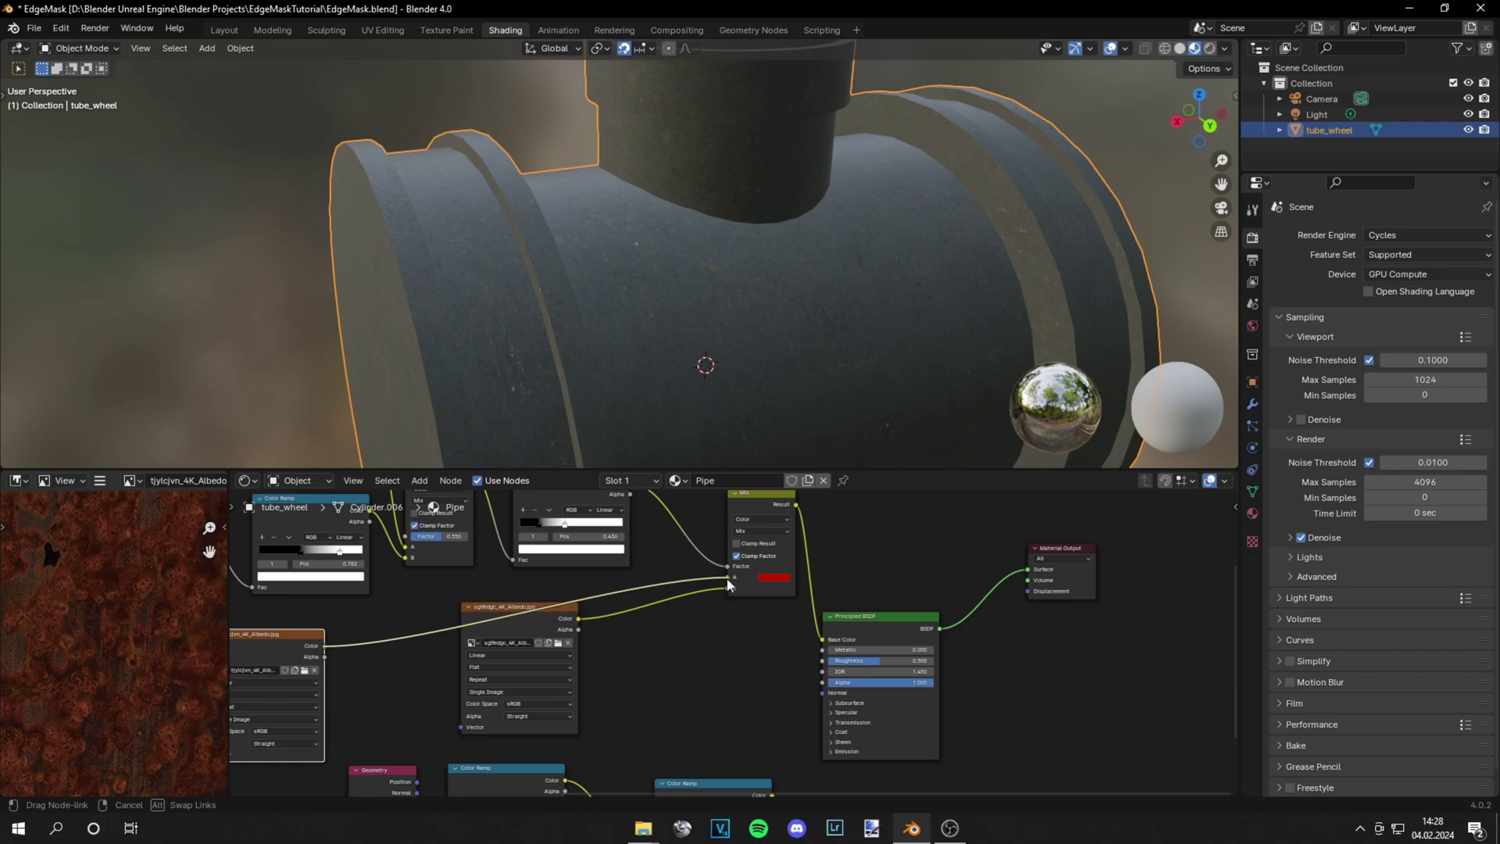
pyautogui.scroll(-1, 785, 250)
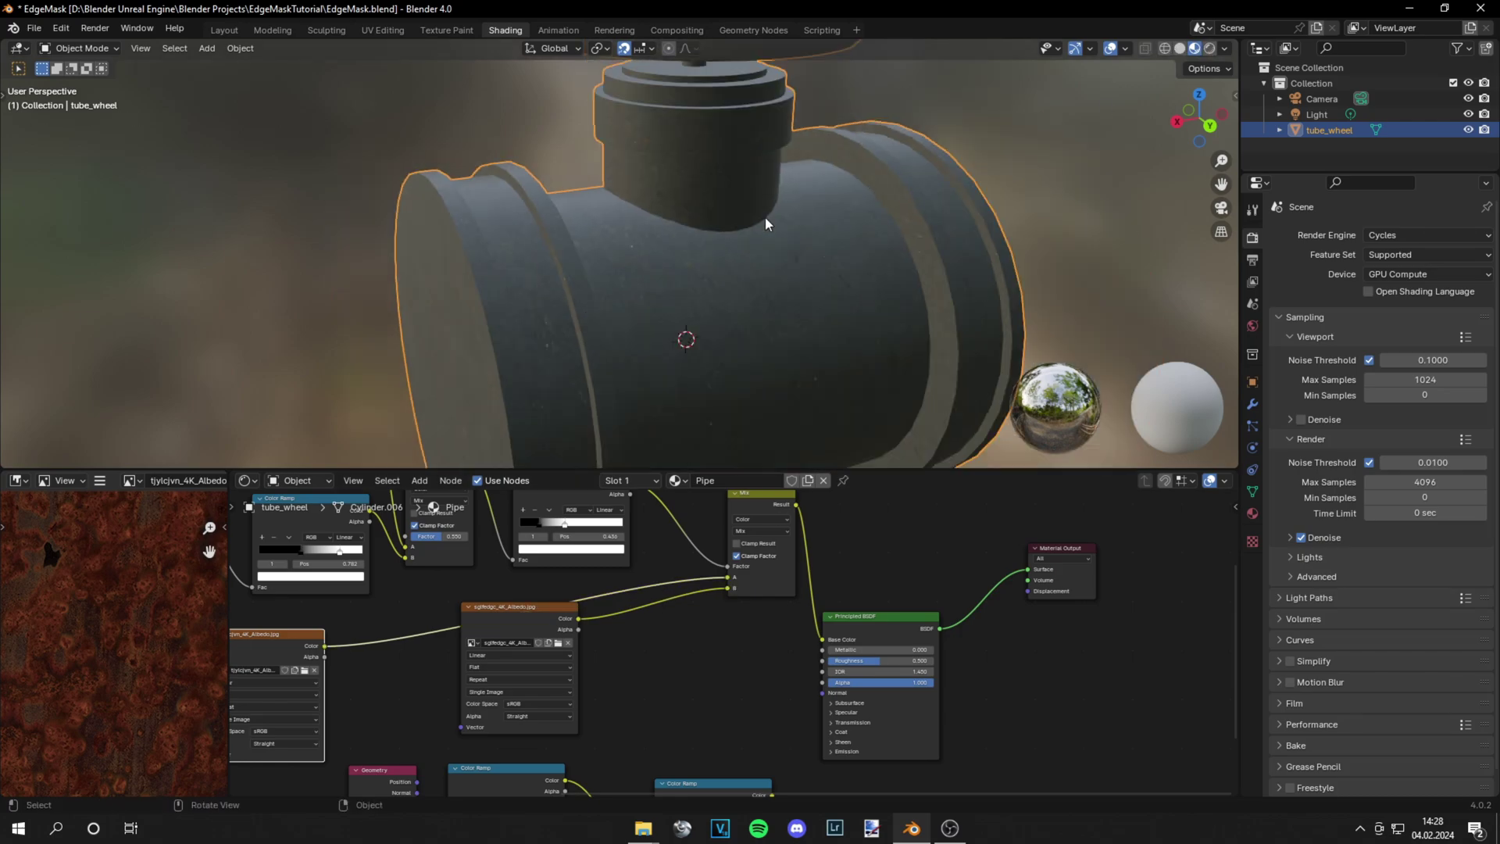
pyautogui.click(1209, 48)
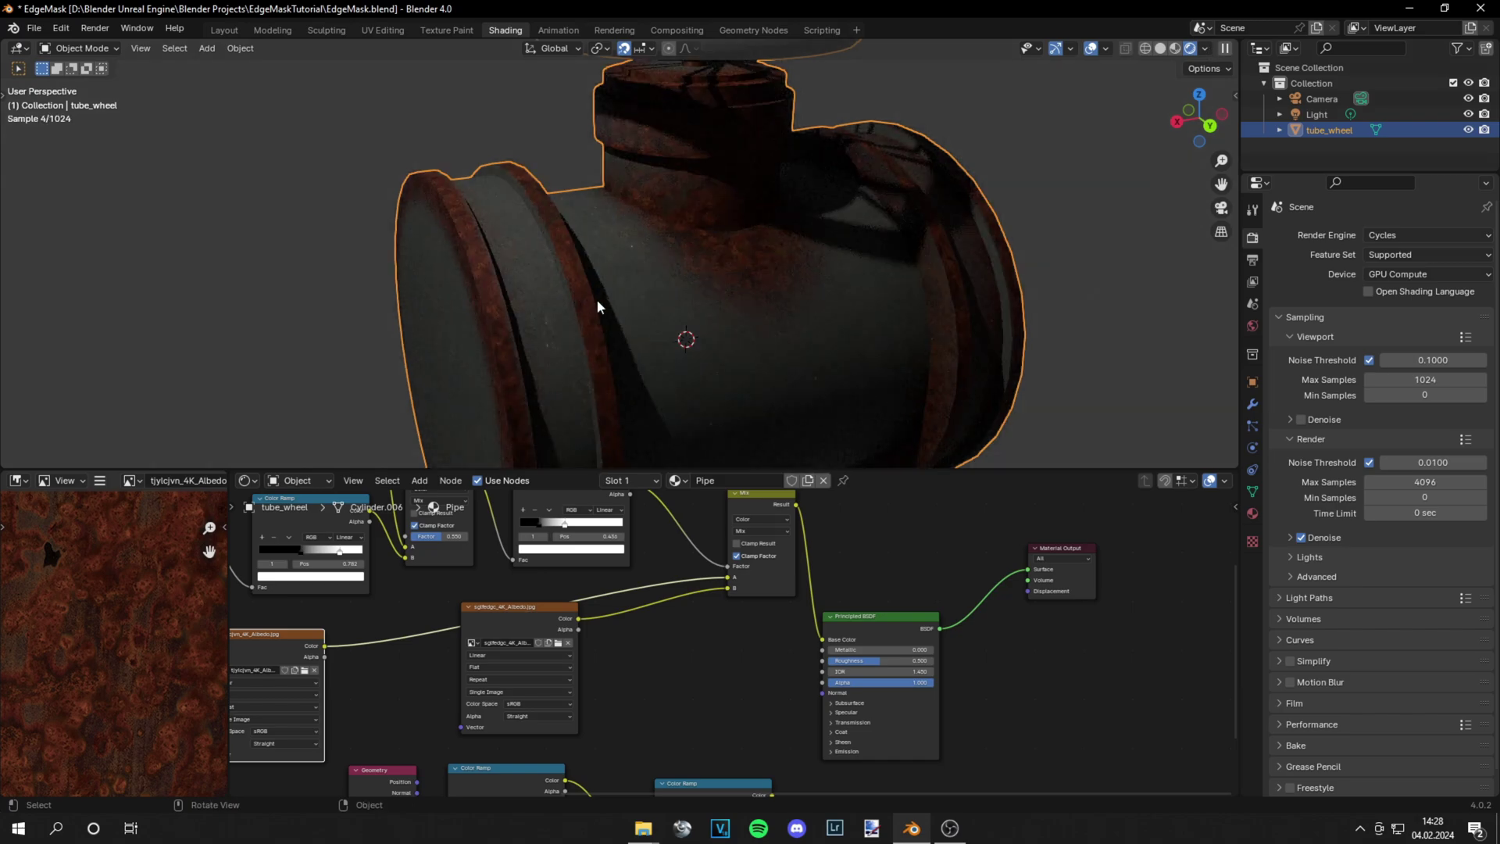
pyautogui.scroll(-3, 600, 300)
pyautogui.click(1015, 381)
pyautogui.moveTo(700, 317); pyautogui.dragTo(864, 324, button='middle')
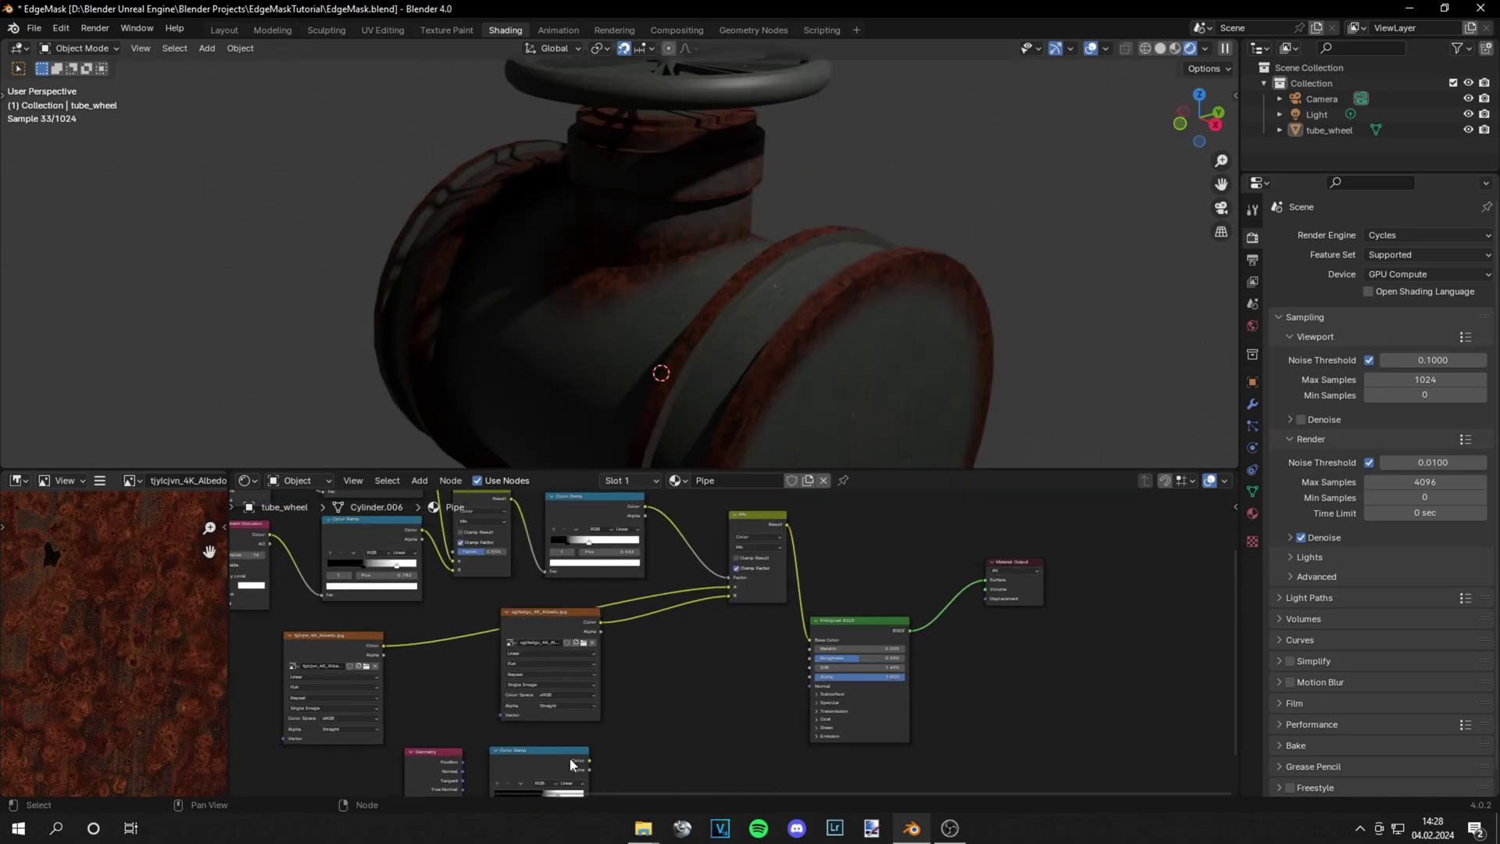
# Step: Try the Pointiness Color Ramp as the Mix Factor, with the two albedo textures swapped between inputs A and B
pyautogui.scroll(-1, 608, 747)
pyautogui.scroll(2, 672, 689)
pyautogui.moveTo(595, 761); pyautogui.dragTo(545, 729, button='middle')
pyautogui.moveTo(549, 727); pyautogui.dragTo(698, 538)
pyautogui.moveTo(857, 315); pyautogui.dragTo(827, 335, button='middle')
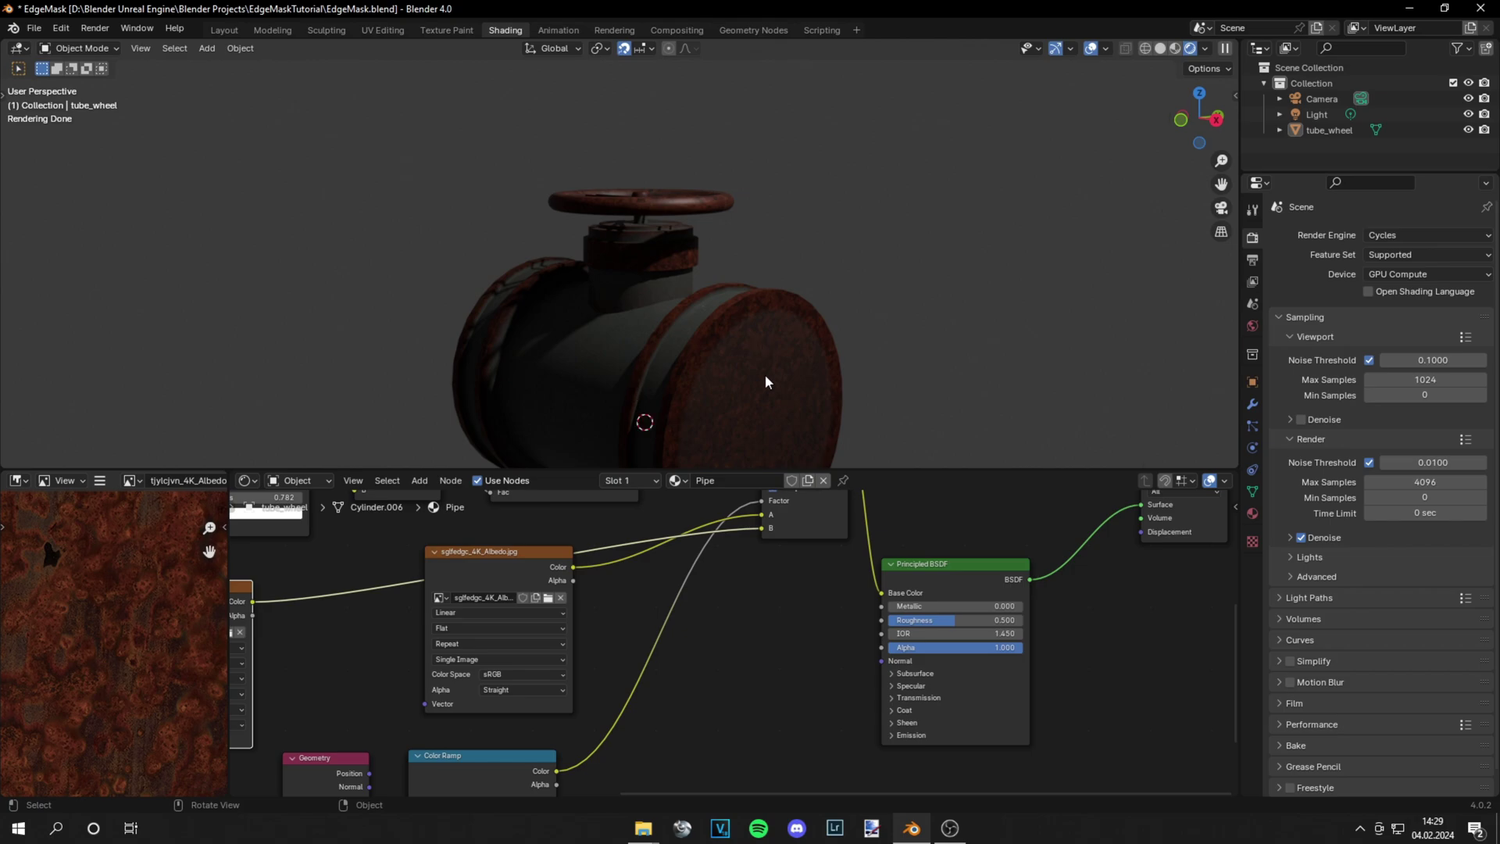
pyautogui.moveTo(743, 337); pyautogui.dragTo(739, 345, button='middle')
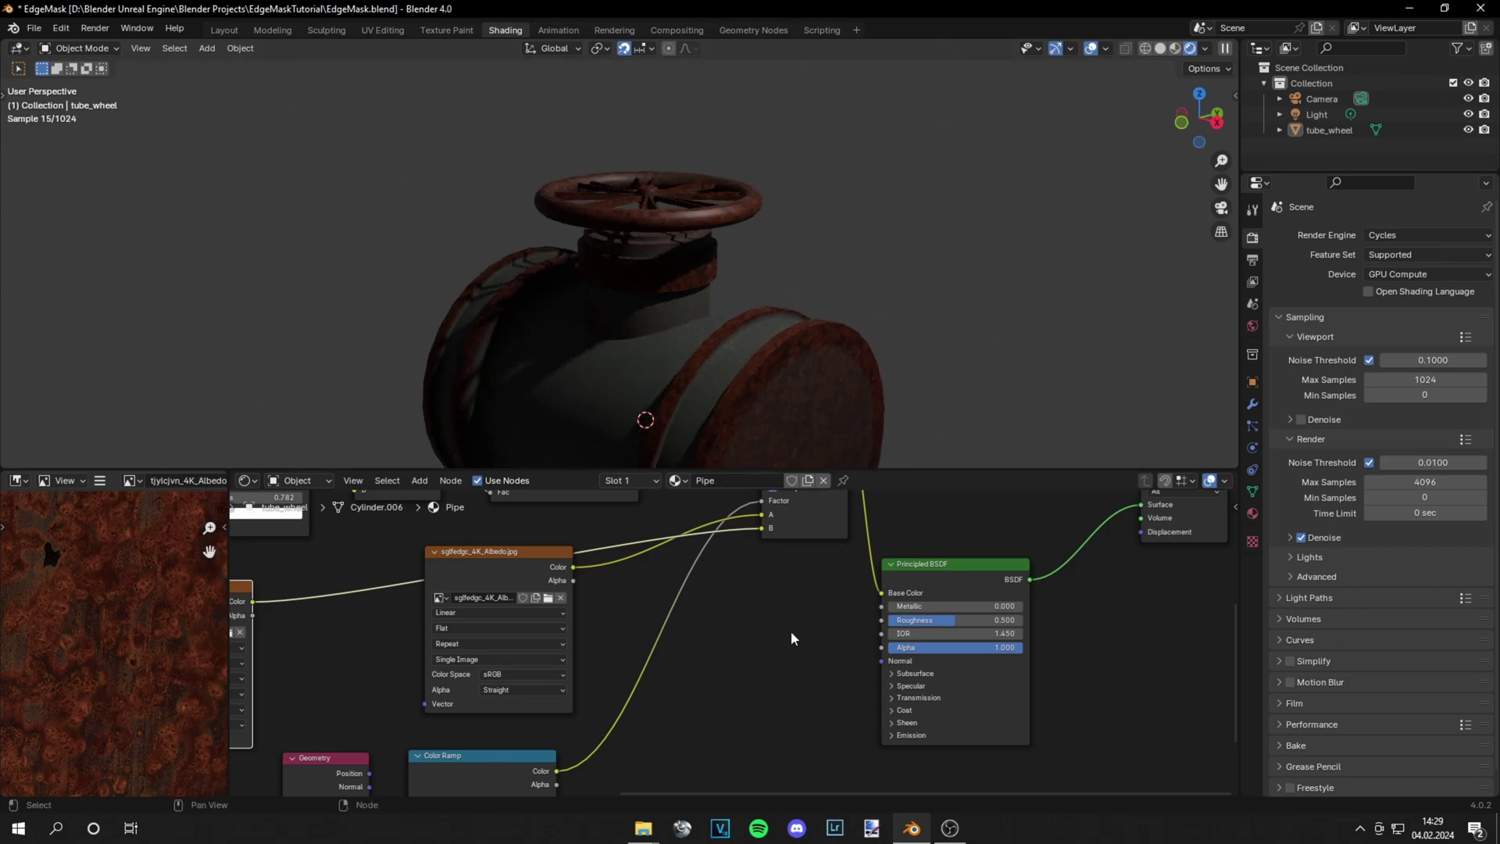
# Step: Preview the Ambient Occlusion mask's Color Ramp and the Pointiness Color Ramp on the pipe for comparison
pyautogui.moveTo(791, 630); pyautogui.dragTo(788, 769, button='middle')
pyautogui.keyDown('ctrl'); pyautogui.keyDown('shift'); pyautogui.click(575, 535); pyautogui.keyUp('shift'); pyautogui.keyUp('ctrl')
pyautogui.keyDown('ctrl'); pyautogui.keyDown('shift'); pyautogui.click(575, 540); pyautogui.keyUp('shift'); pyautogui.keyUp('ctrl')
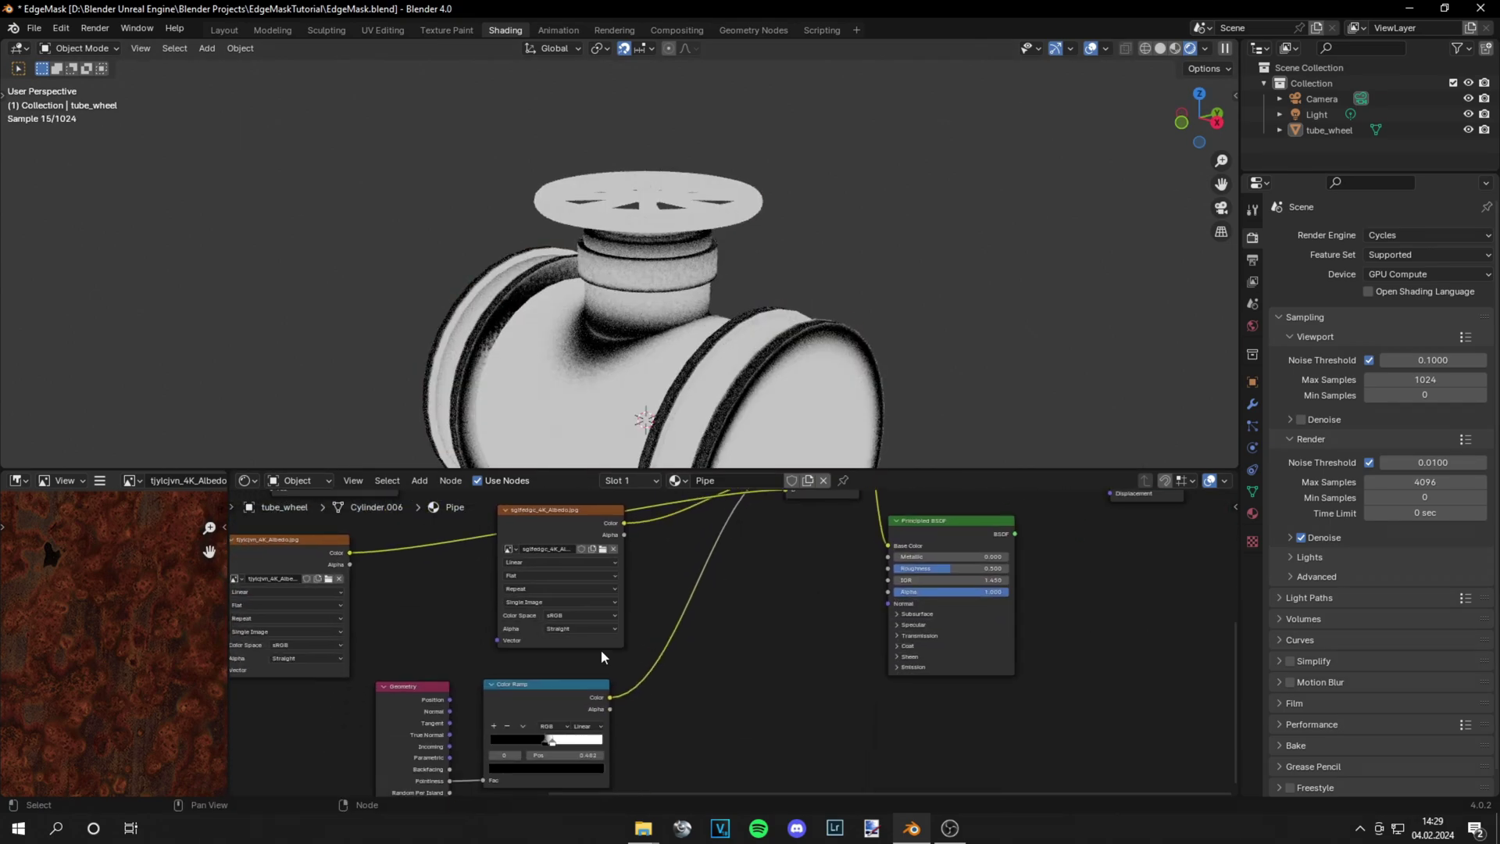
pyautogui.keyDown('ctrl'); pyautogui.keyDown('shift'); pyautogui.click(529, 693); pyautogui.keyUp('shift'); pyautogui.keyUp('ctrl')
pyautogui.moveTo(732, 629); pyautogui.dragTo(680, 750, button='middle')
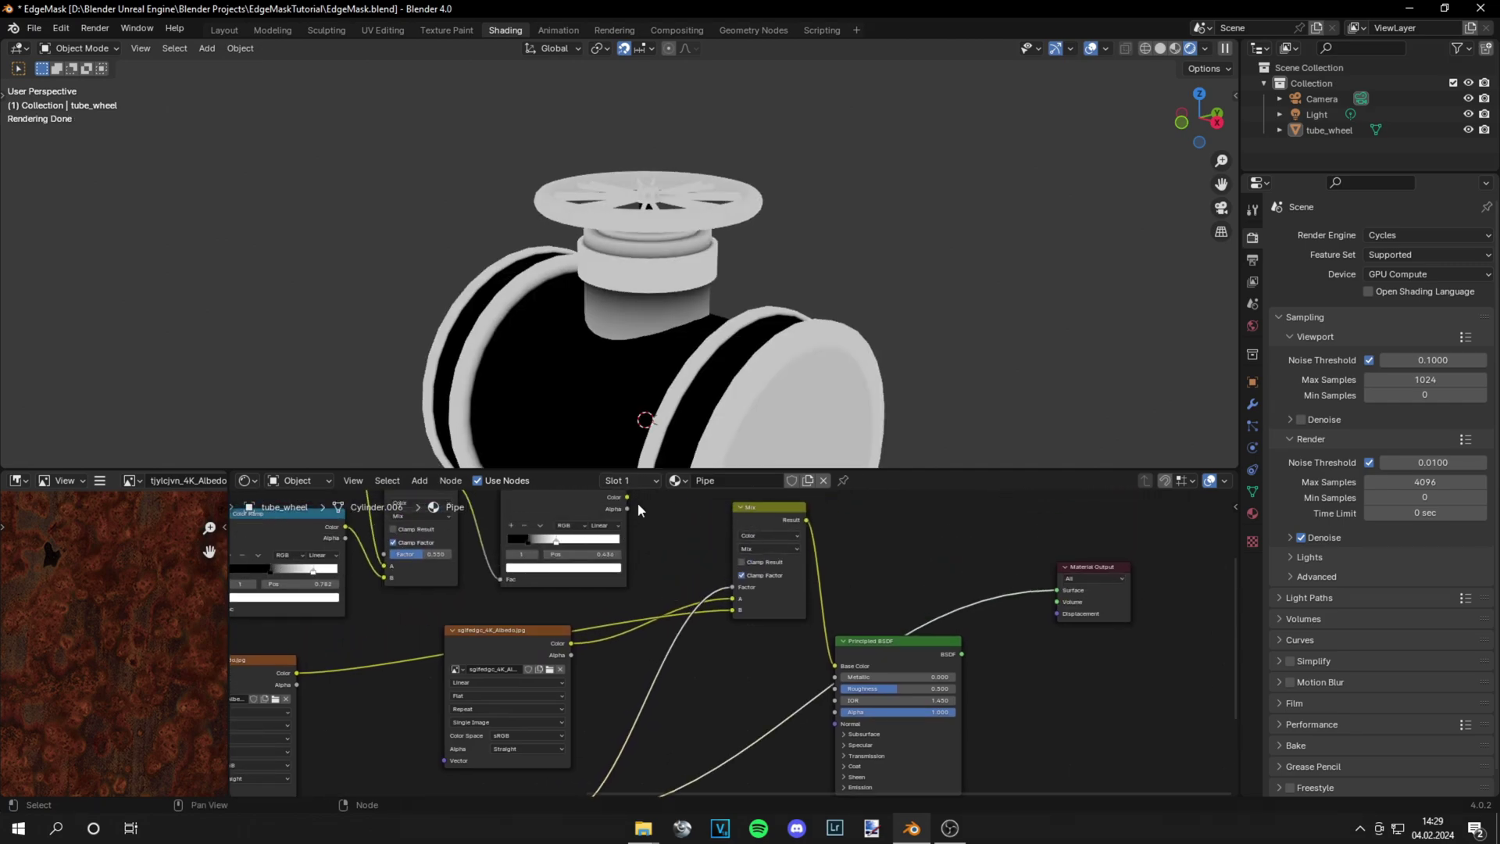
# Step: Restore the Ambient Occlusion Color Ramp as Mix Factor, with the rust albedo on A, and output the Principled BSDF again
pyautogui.moveTo(645, 511); pyautogui.dragTo(637, 544, button='middle')
pyautogui.moveTo(619, 534); pyautogui.dragTo(726, 624)
pyautogui.keyDown('ctrl'); pyautogui.keyDown('shift'); pyautogui.click(771, 550); pyautogui.keyUp('shift'); pyautogui.keyUp('ctrl')
pyautogui.keyDown('ctrl'); pyautogui.keyDown('shift'); pyautogui.click(875, 678); pyautogui.keyUp('shift'); pyautogui.keyUp('ctrl')
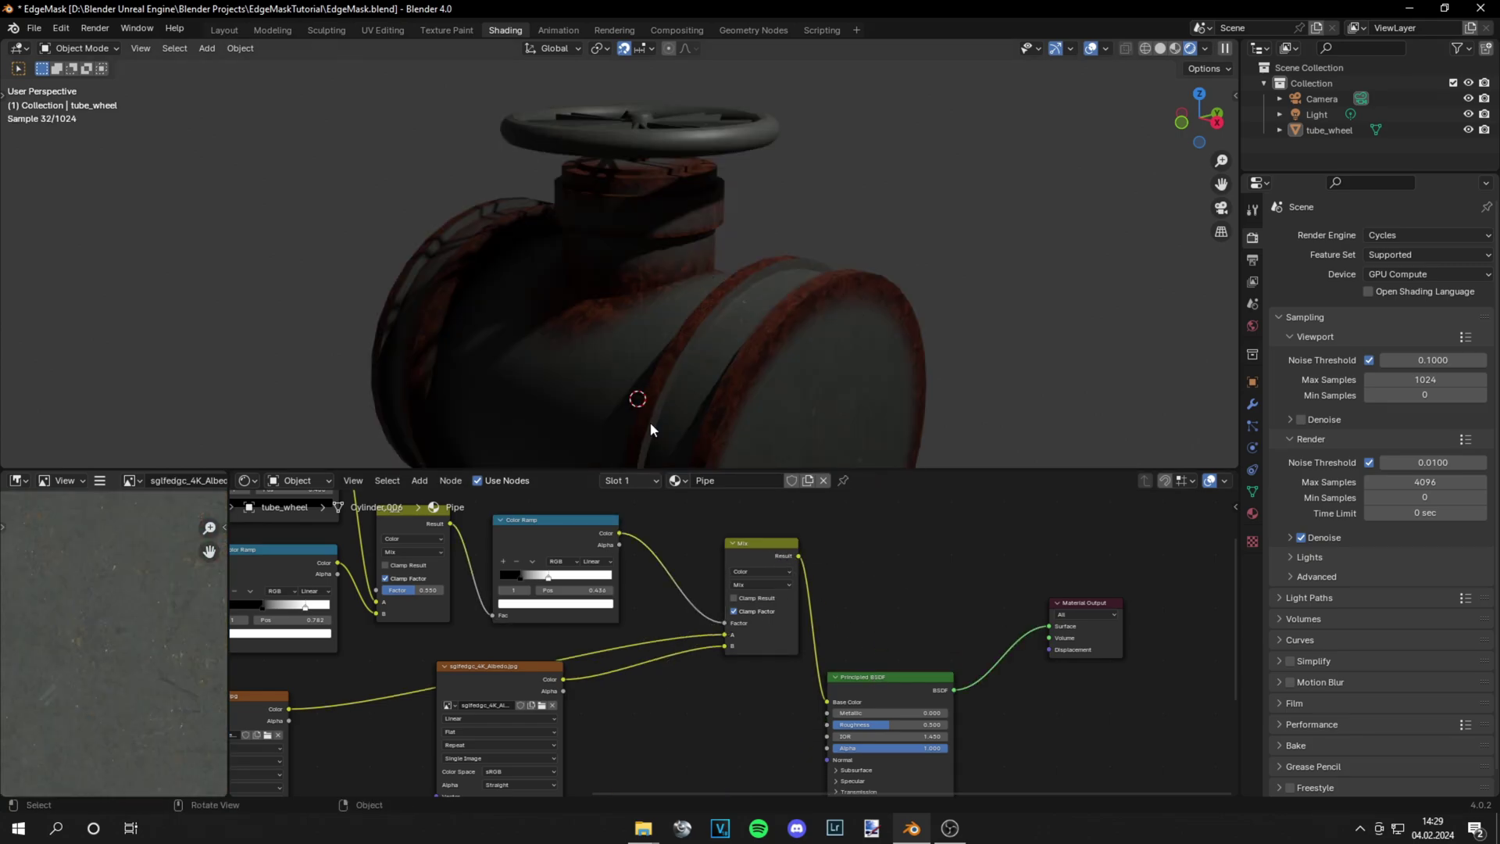
# Step: Duplicate the albedo Mix node below the original and connect the final Color Ramp's Color to the copy's Factor
pyautogui.moveTo(795, 619); pyautogui.dragTo(766, 630)
pyautogui.hotkey('shift', 'd')
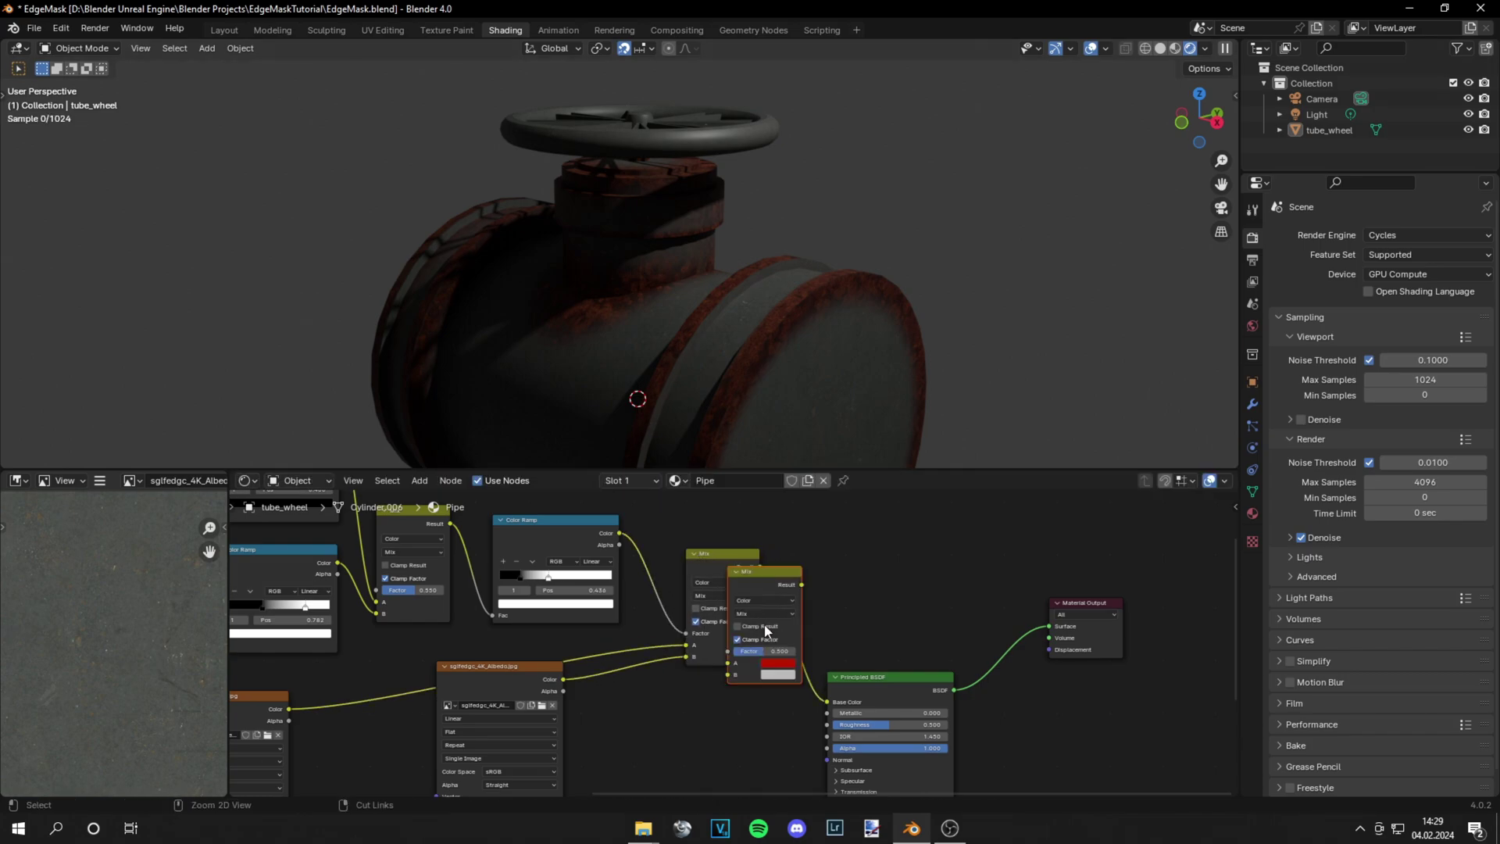
pyautogui.click(713, 702)
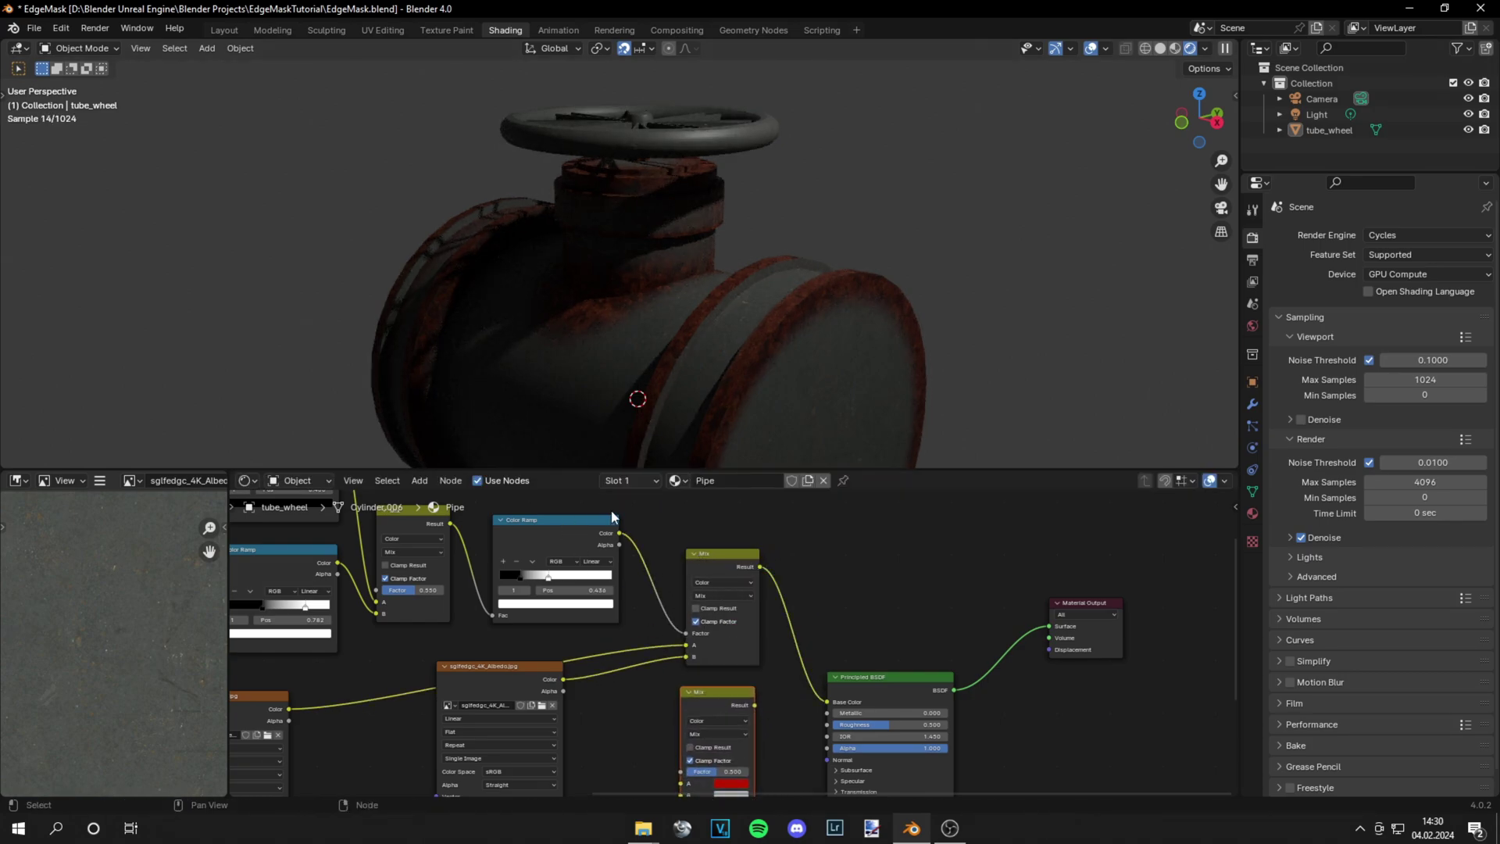
pyautogui.moveTo(619, 533); pyautogui.dragTo(680, 724)
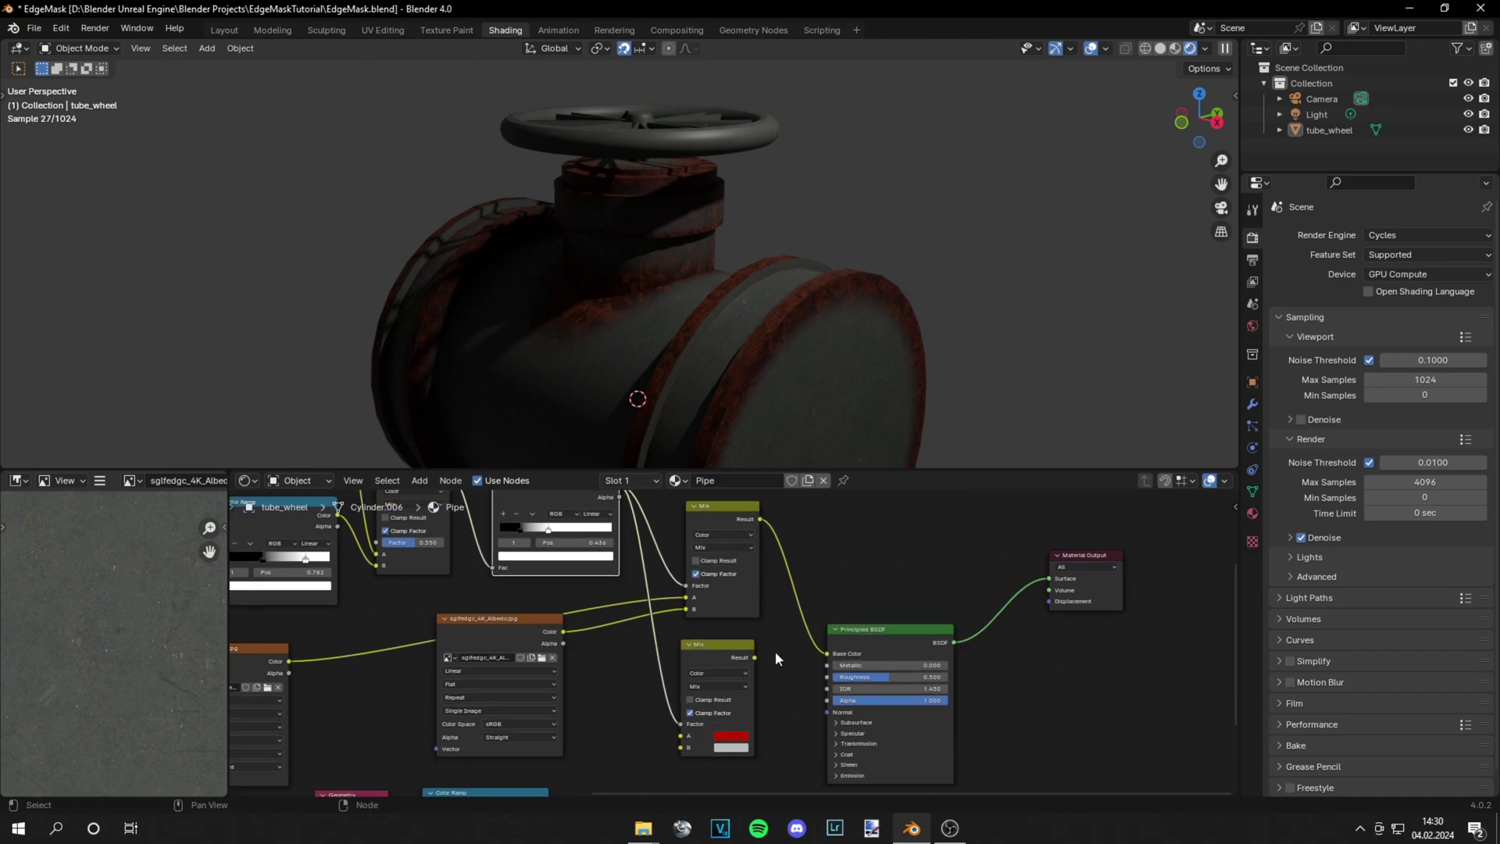
# Step: Lower the Principled BSDF's Roughness to 0.150 to try a shinier pipe surface
pyautogui.moveTo(756, 657); pyautogui.dragTo(893, 636)
pyautogui.scroll(2, 803, 661)
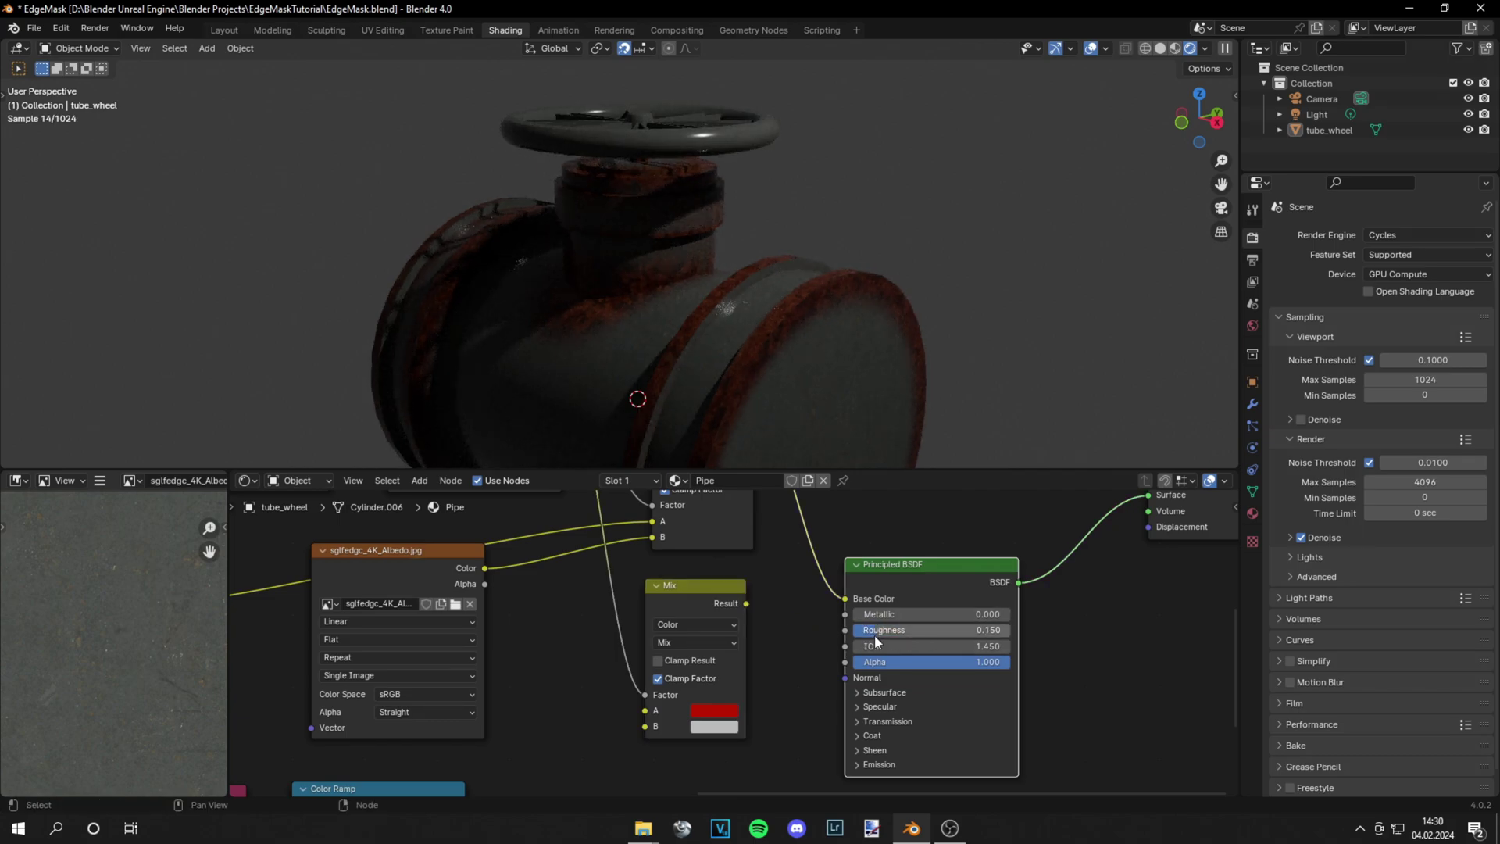
pyautogui.moveTo(752, 610); pyautogui.dragTo(814, 619, button='middle')
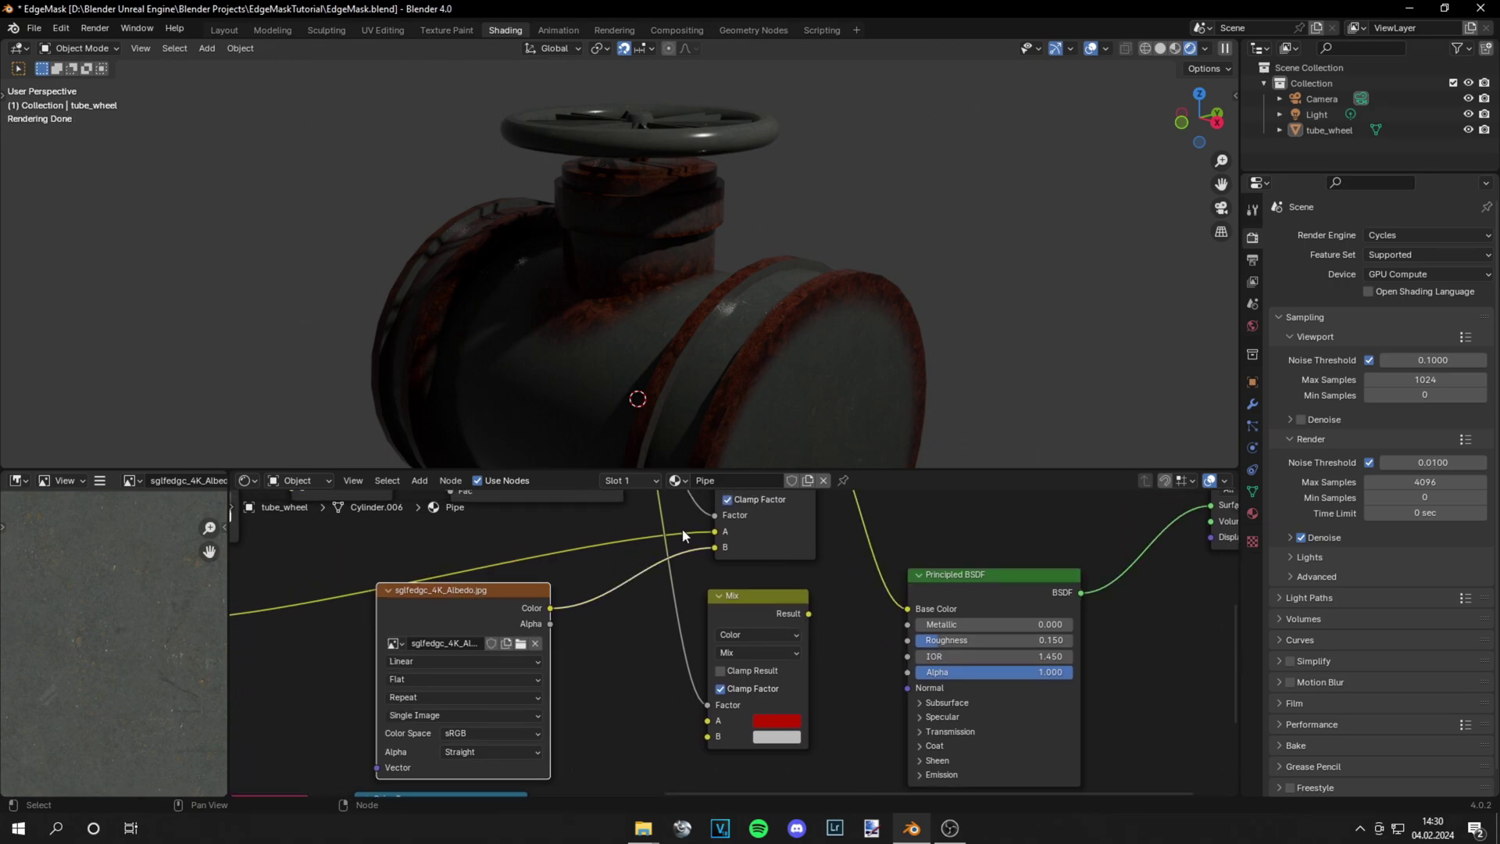
# Step: Set the duplicated Mix node's A color to near-white and its B color to a mid gray
pyautogui.click(772, 717)
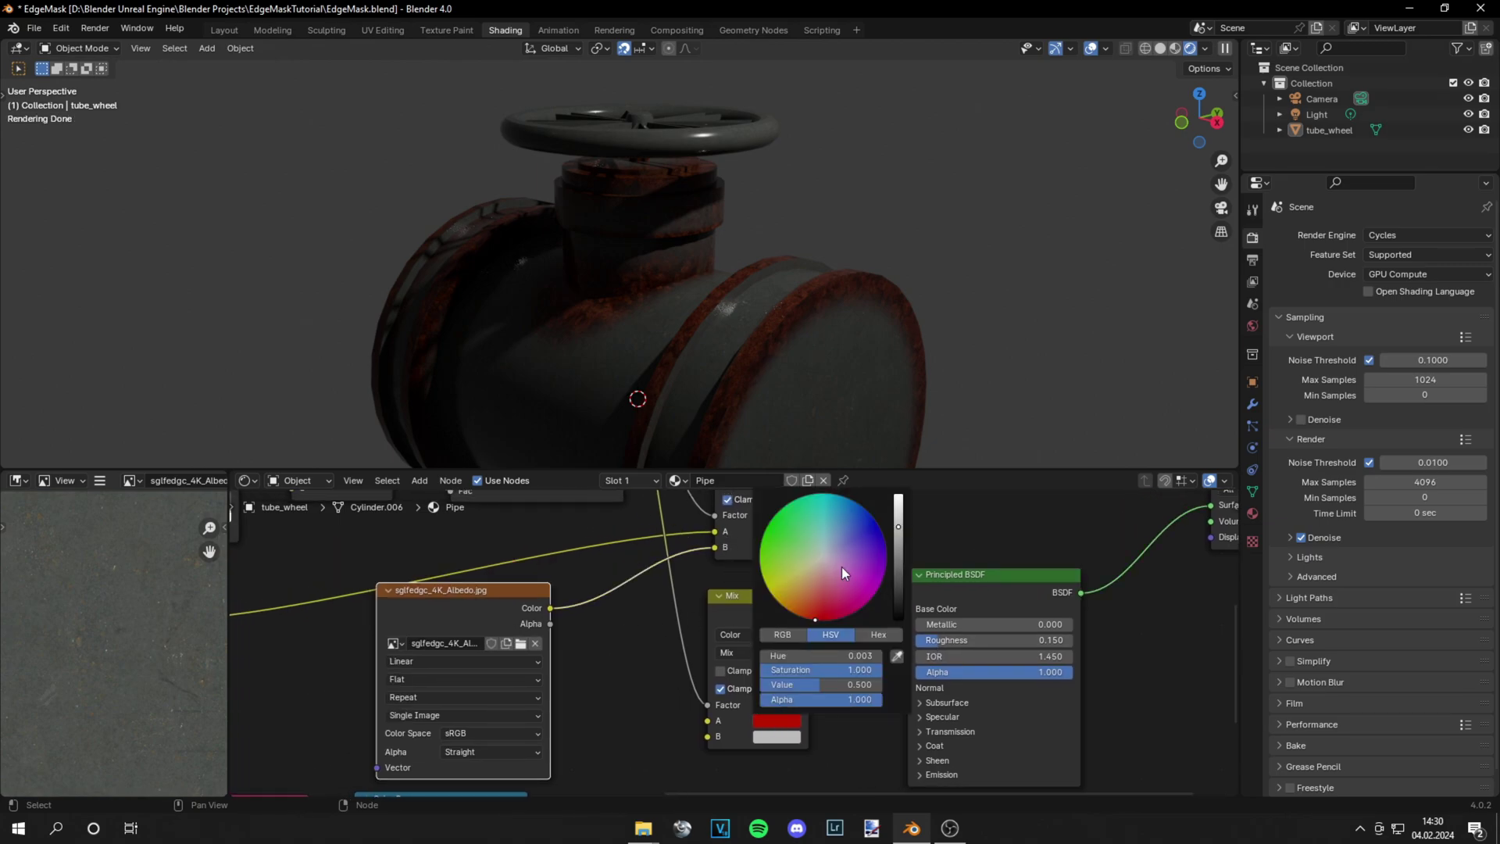
pyautogui.moveTo(900, 539); pyautogui.dragTo(898, 506)
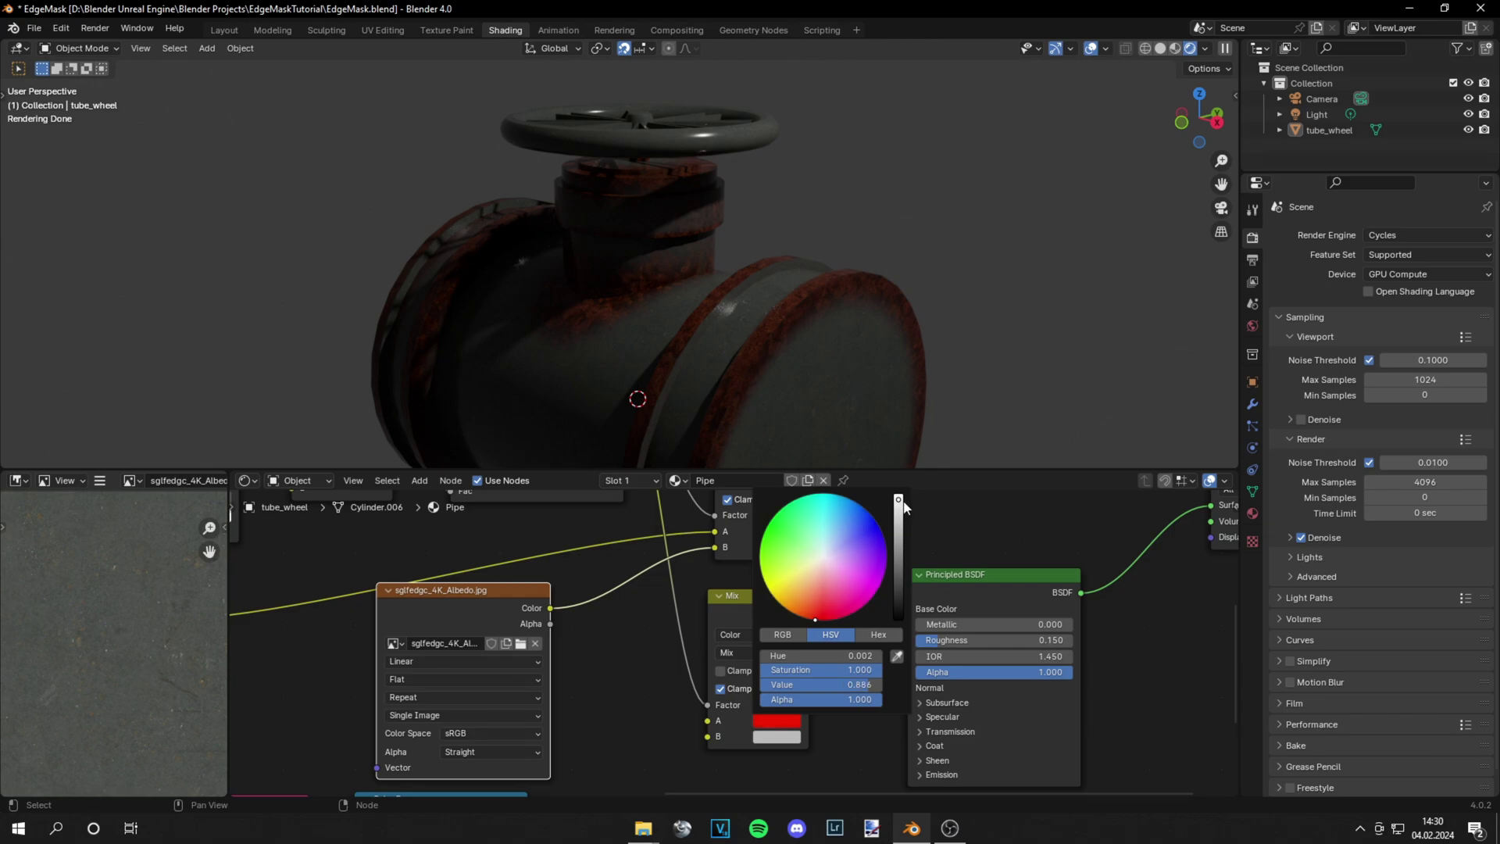
pyautogui.hotkey('ctrl', 'z')
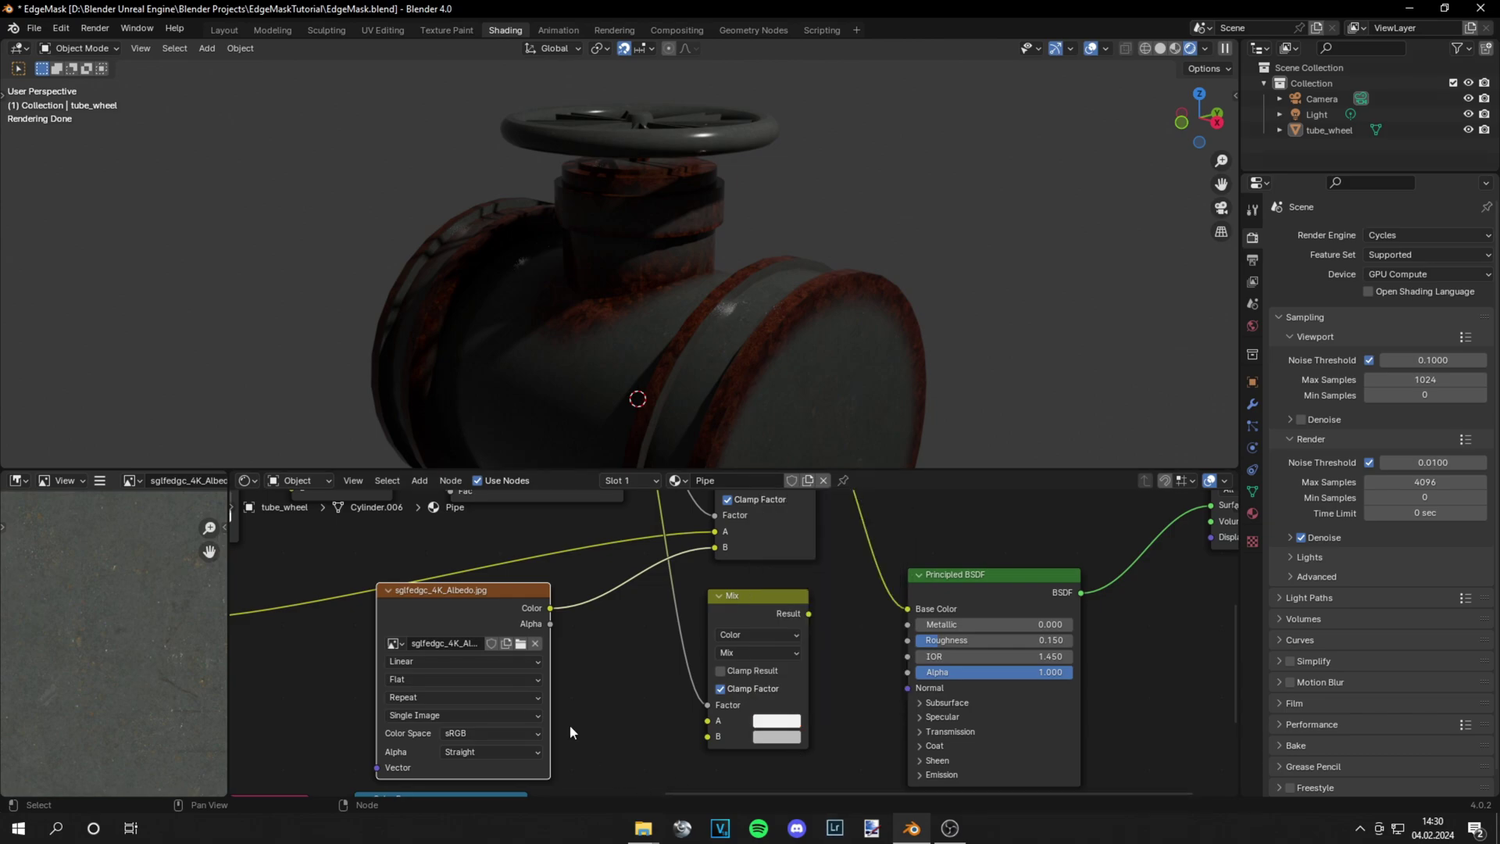
pyautogui.click(785, 740)
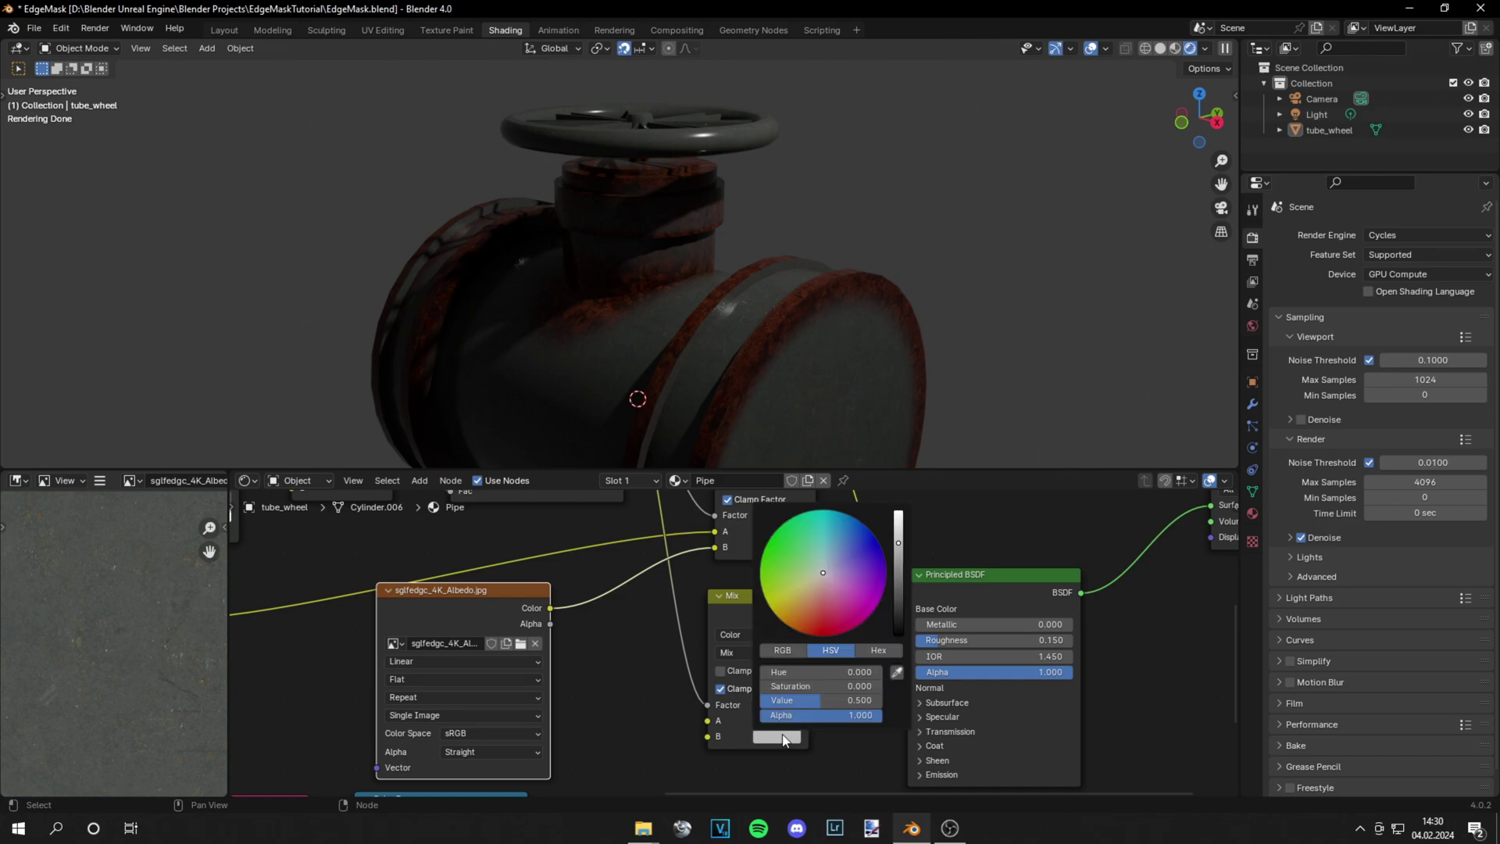
pyautogui.moveTo(897, 547); pyautogui.dragTo(899, 551)
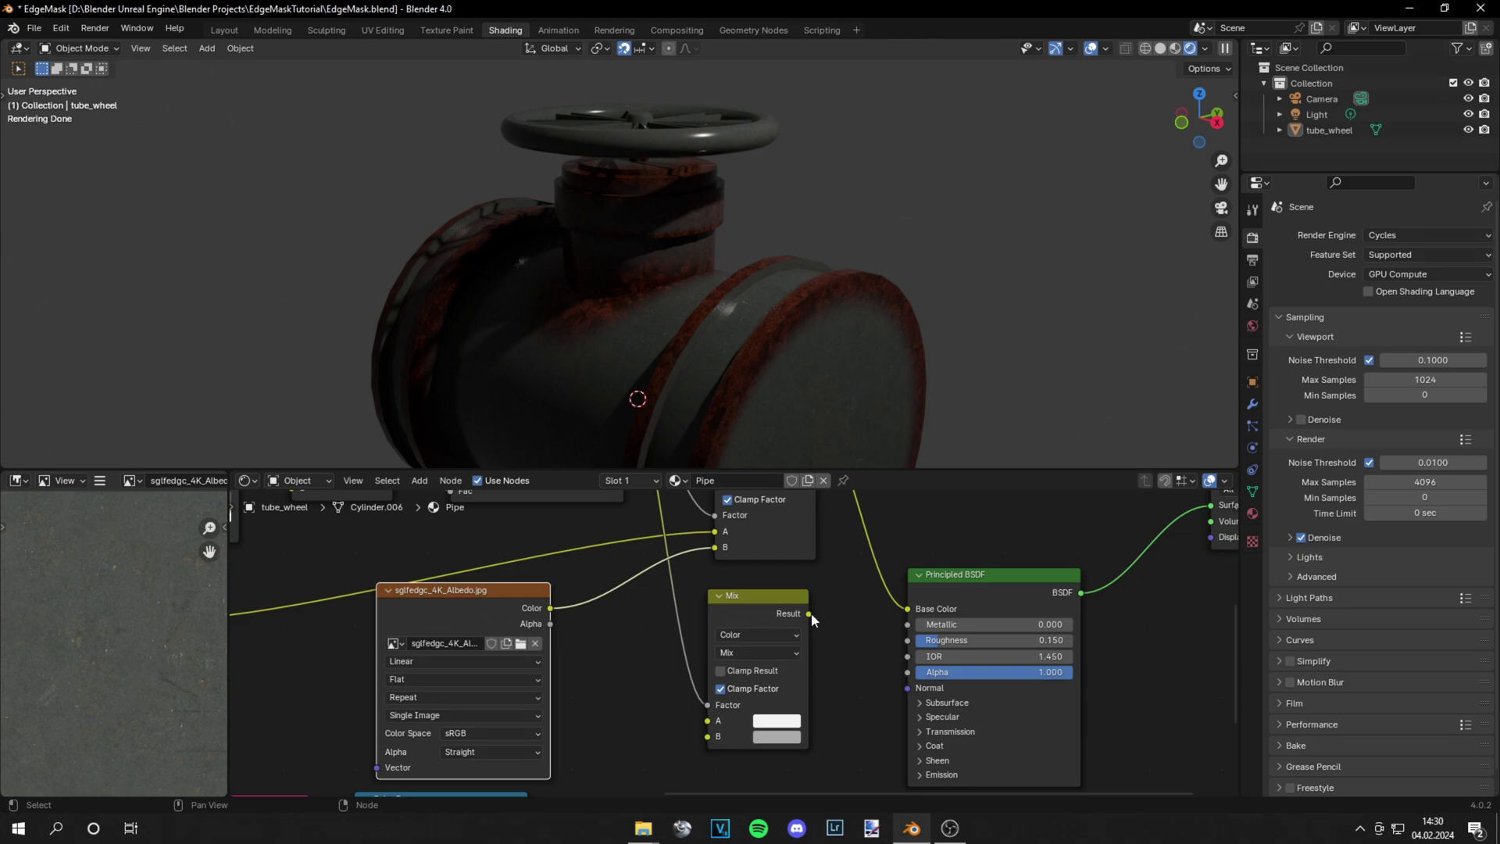
# Step: Connect the near-white/gray Mix node's Result to the Principled BSDF's Roughness and inspect the pipe from another angle
pyautogui.moveTo(809, 613); pyautogui.dragTo(913, 641)
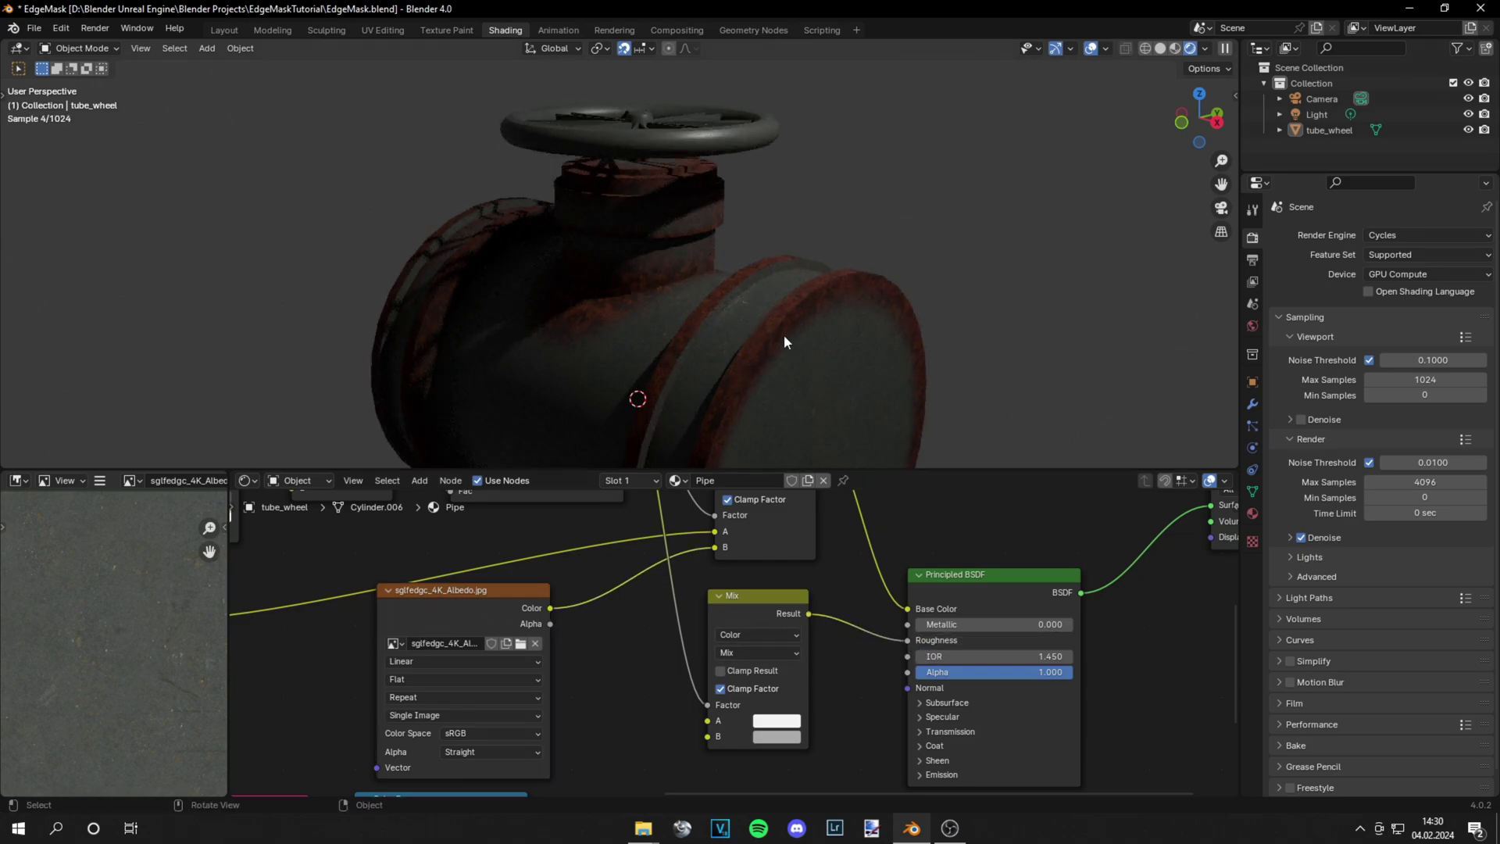
pyautogui.moveTo(784, 334)
pyautogui.mouseDown(button='middle')
pyautogui.moveTo(826, 338)
pyautogui.moveTo(804, 333)
pyautogui.mouseUp(button='middle')
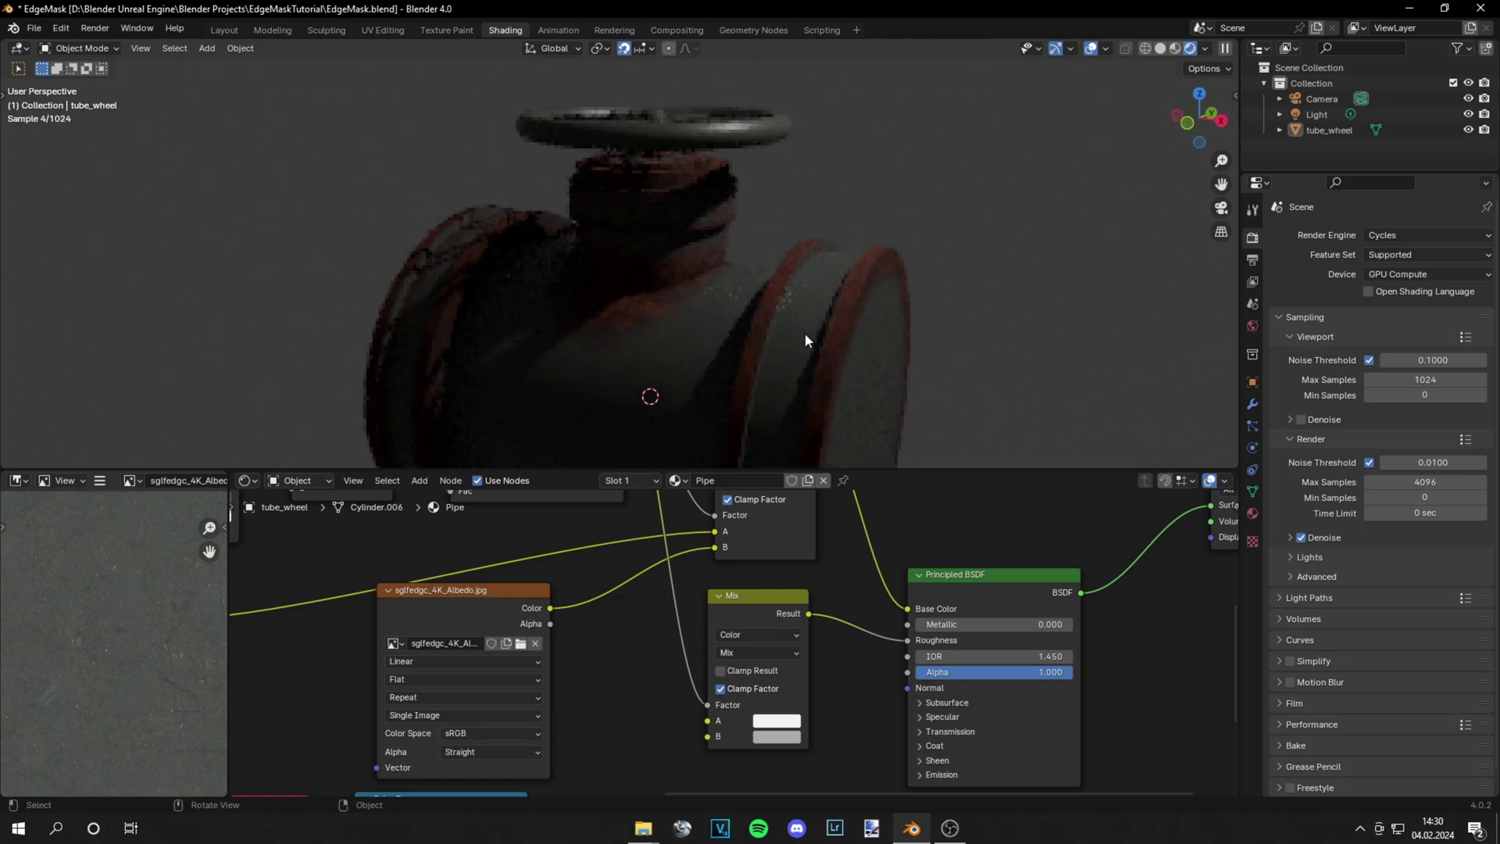
pyautogui.scroll(-1, 743, 597)
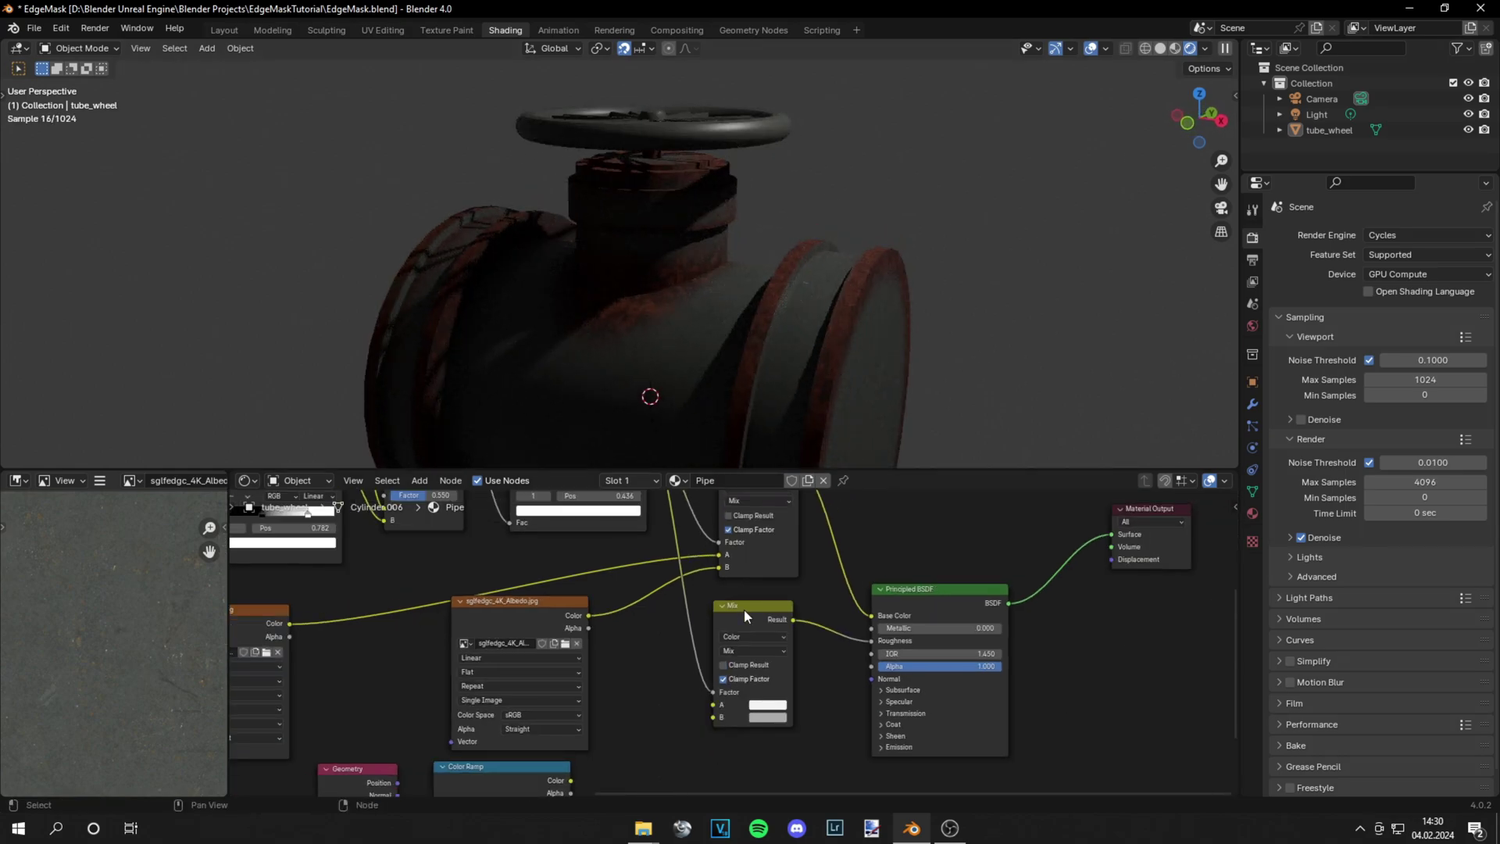
# Step: Duplicate the roughness Mix node below itself and connect the rust normal texture to A and the painted-metal normal texture to B
pyautogui.click(743, 613)
pyautogui.hotkey('shift', 'd')
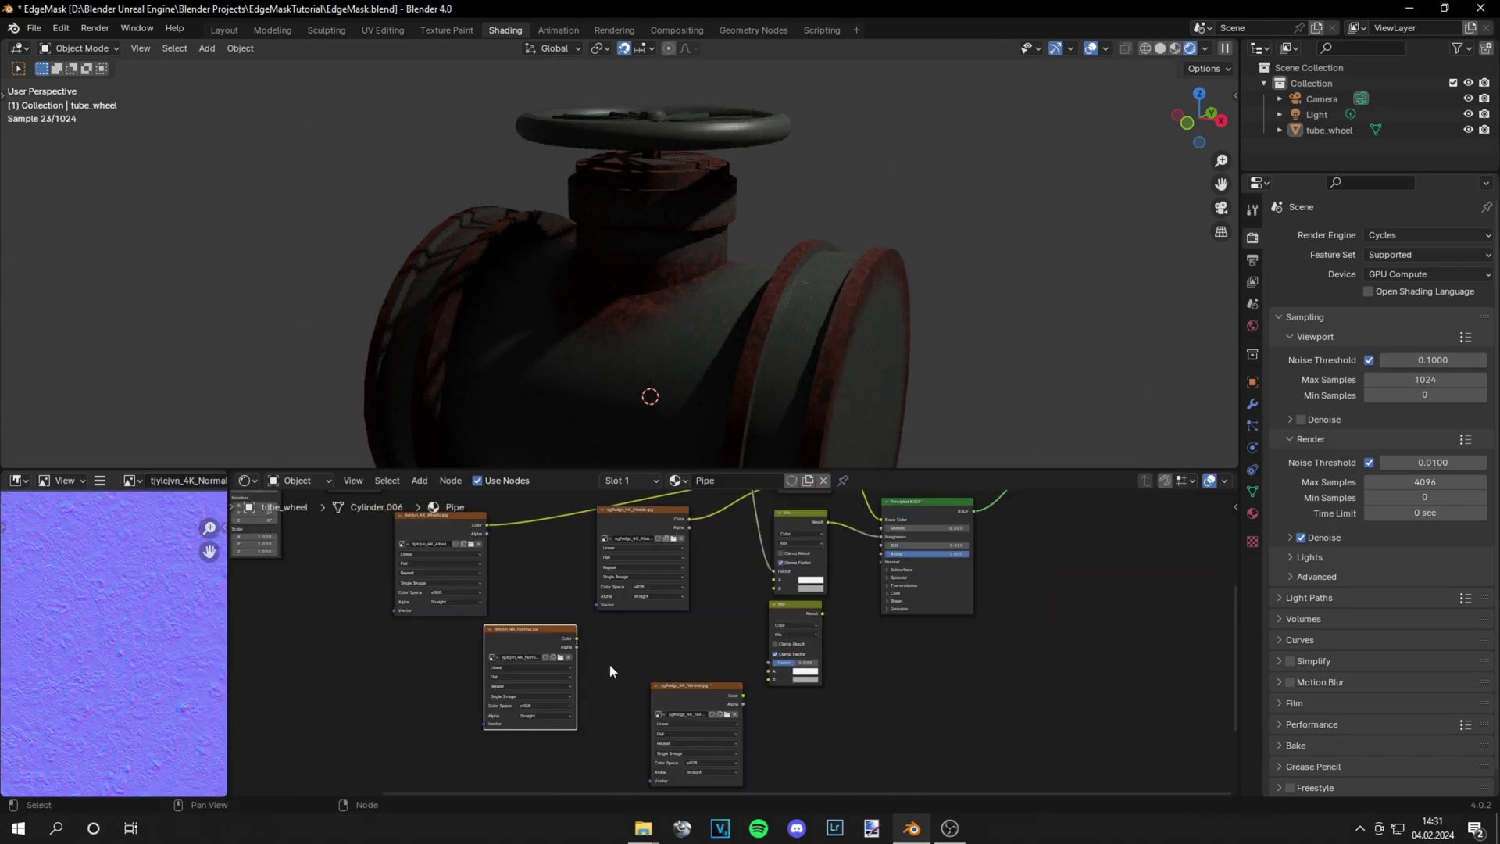
pyautogui.scroll(-1, 611, 670)
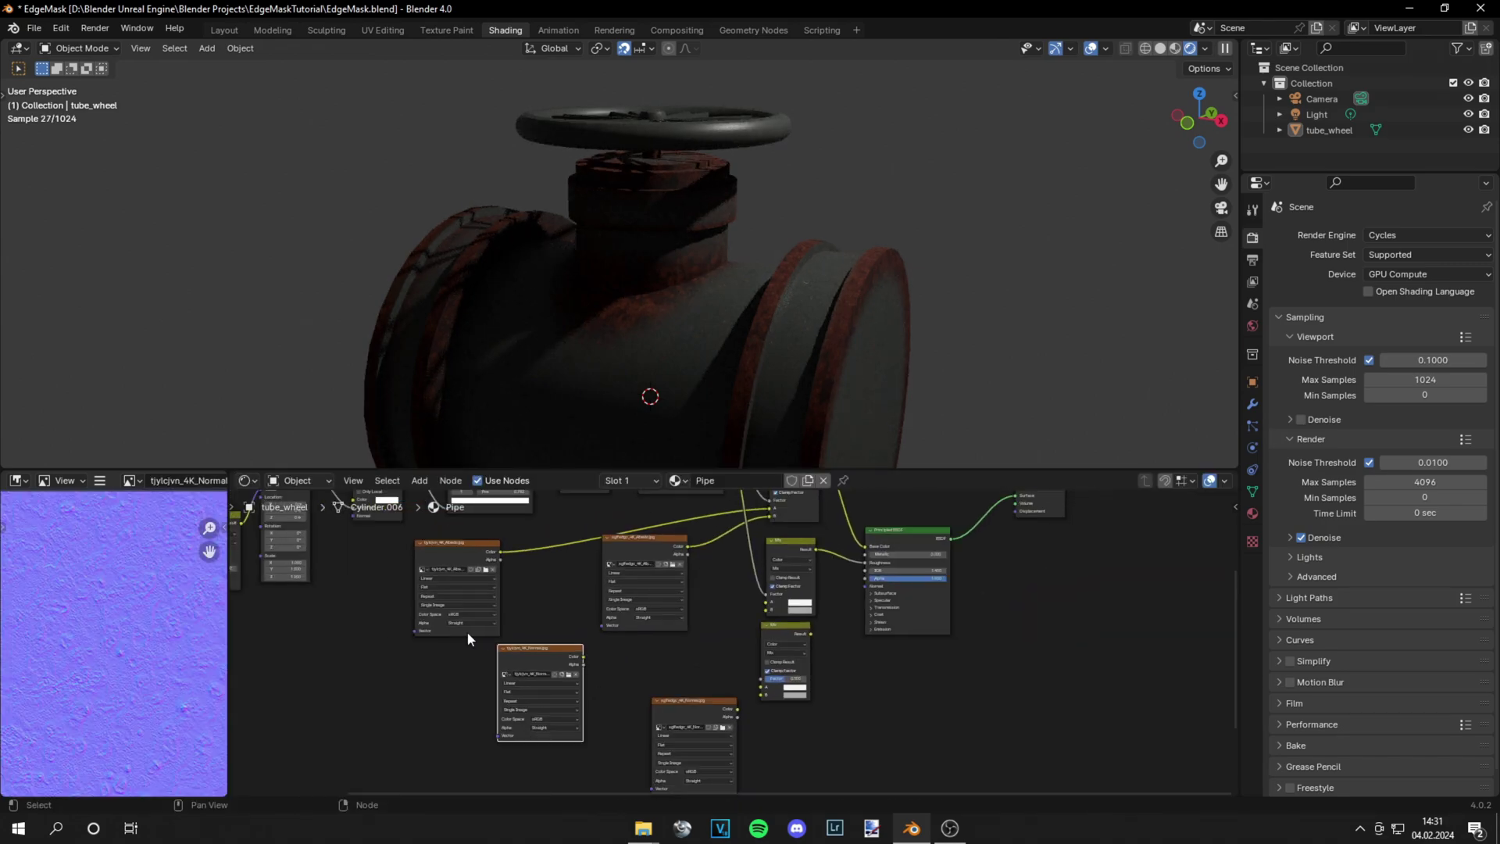
pyautogui.scroll(2, 531, 659)
pyautogui.moveTo(513, 663); pyautogui.dragTo(774, 709)
pyautogui.moveTo(741, 755); pyautogui.dragTo(737, 676, button='middle')
pyautogui.click(632, 682)
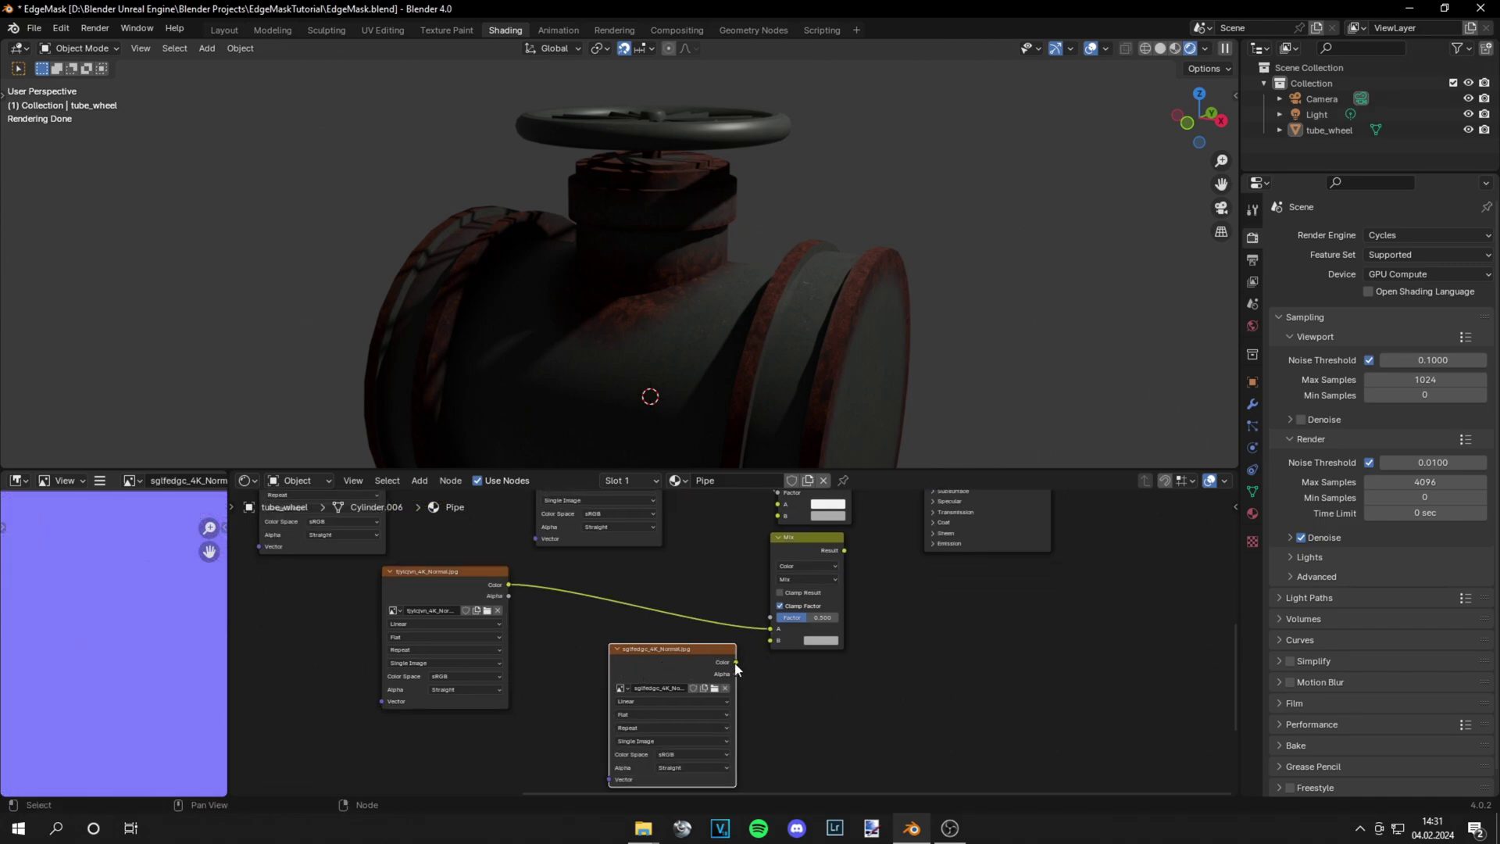
pyautogui.moveTo(735, 663); pyautogui.dragTo(770, 640)
# Step: Add a Normal Map node and route the normal Mix Result through its Color input into the Principled BSDF's Normal
pyautogui.scroll(3, 773, 648)
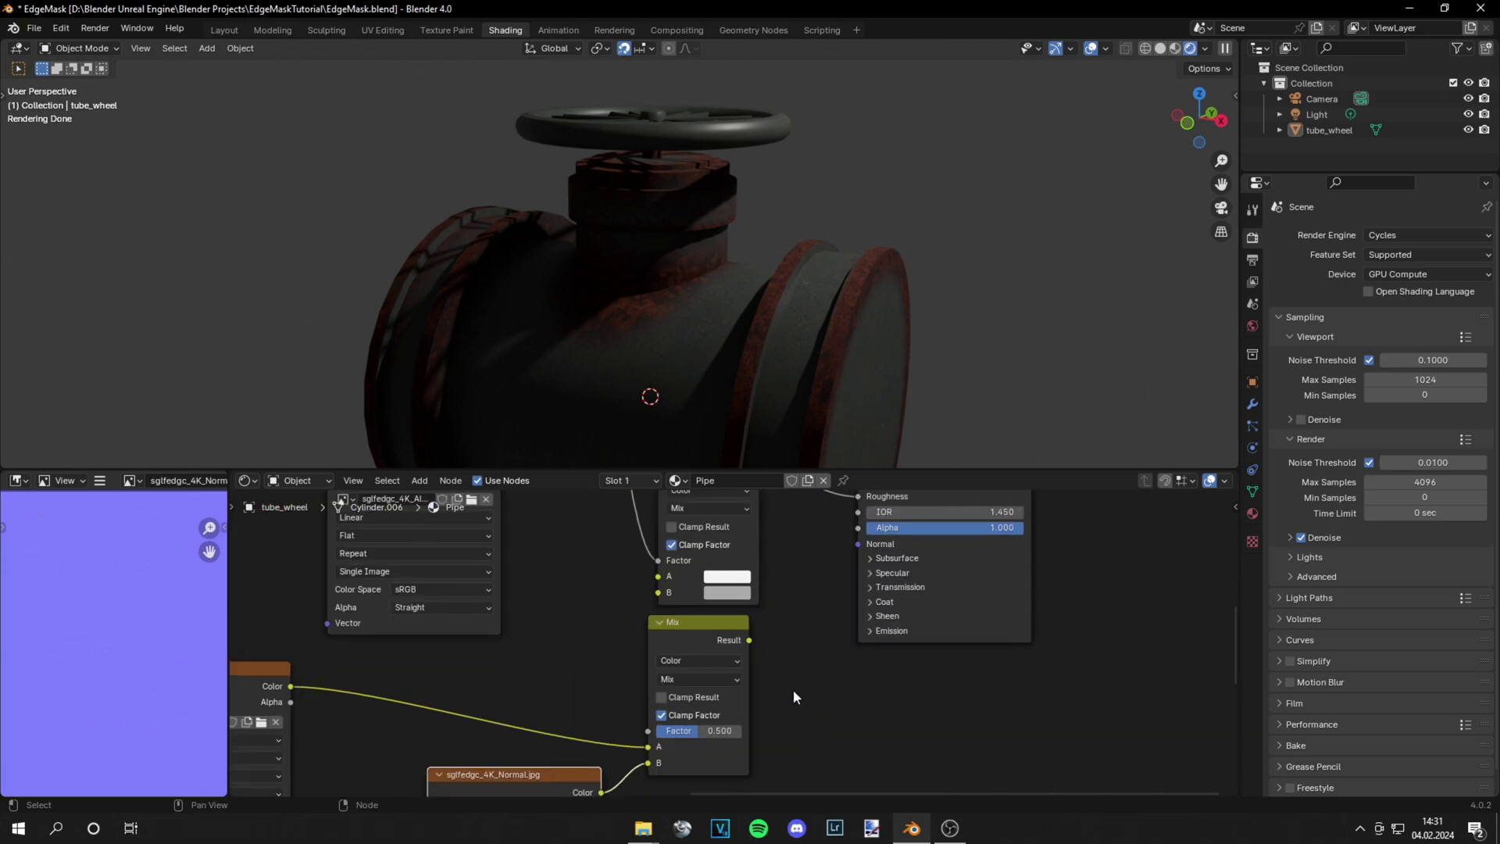
pyautogui.hotkey('shift', 'a')
pyautogui.click(788, 613)
pyautogui.write('nor')
pyautogui.press('Return')
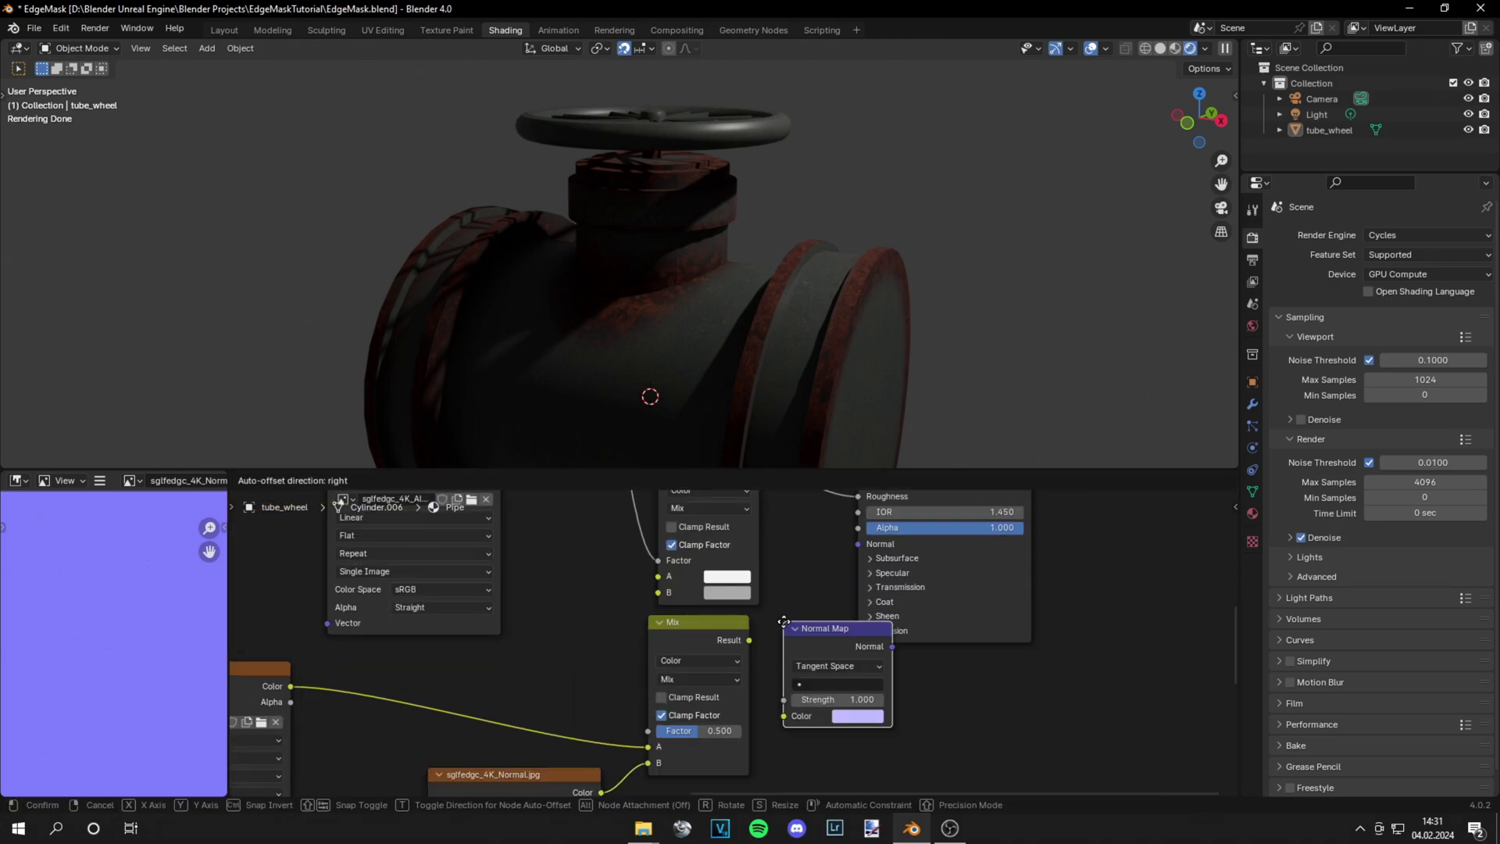
pyautogui.click(780, 674)
pyautogui.moveTo(749, 640); pyautogui.dragTo(779, 768)
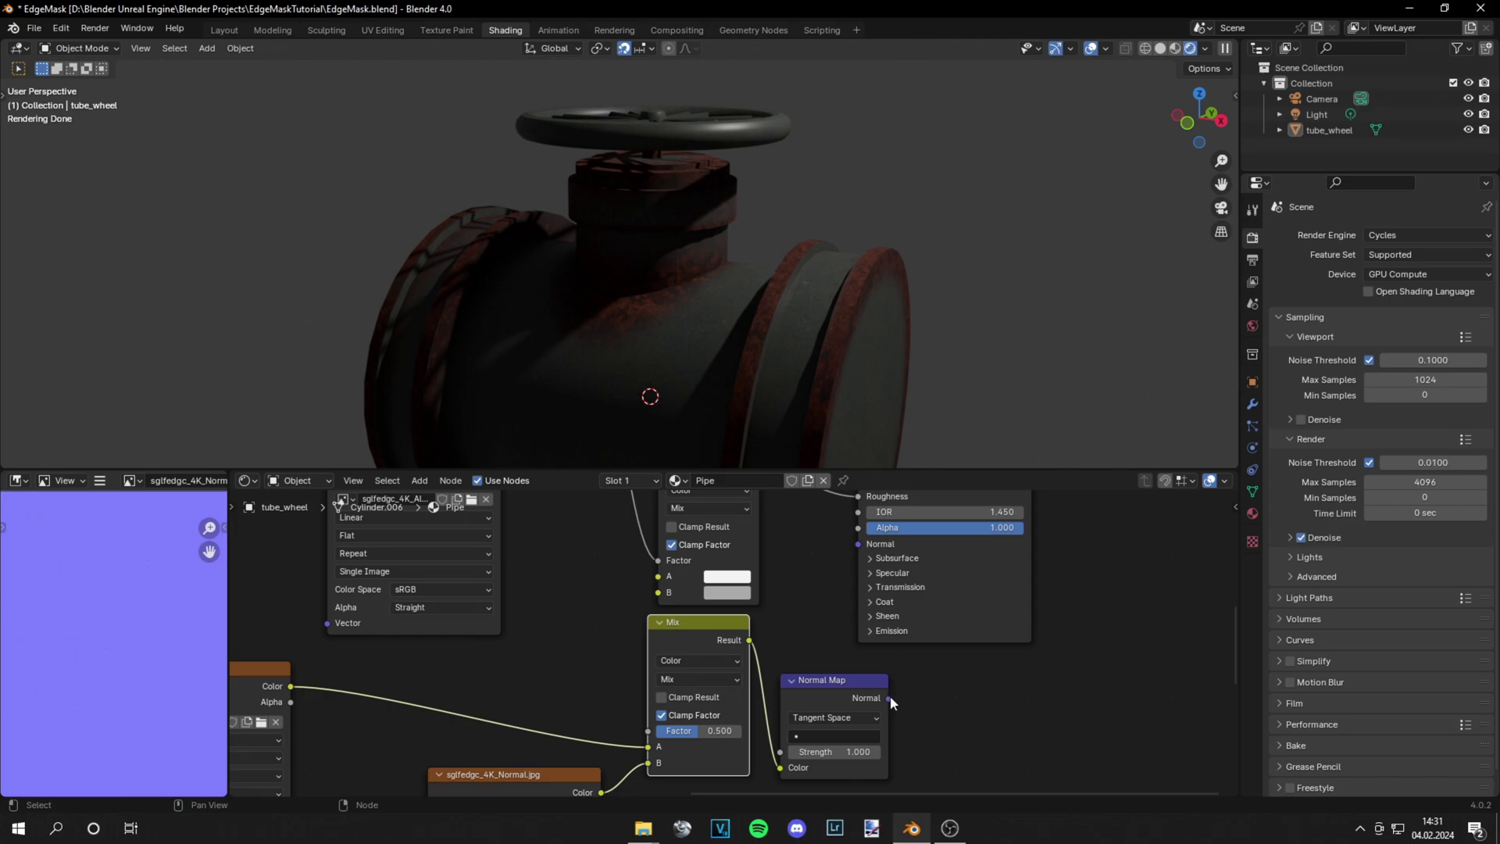
pyautogui.moveTo(889, 698); pyautogui.dragTo(858, 543)
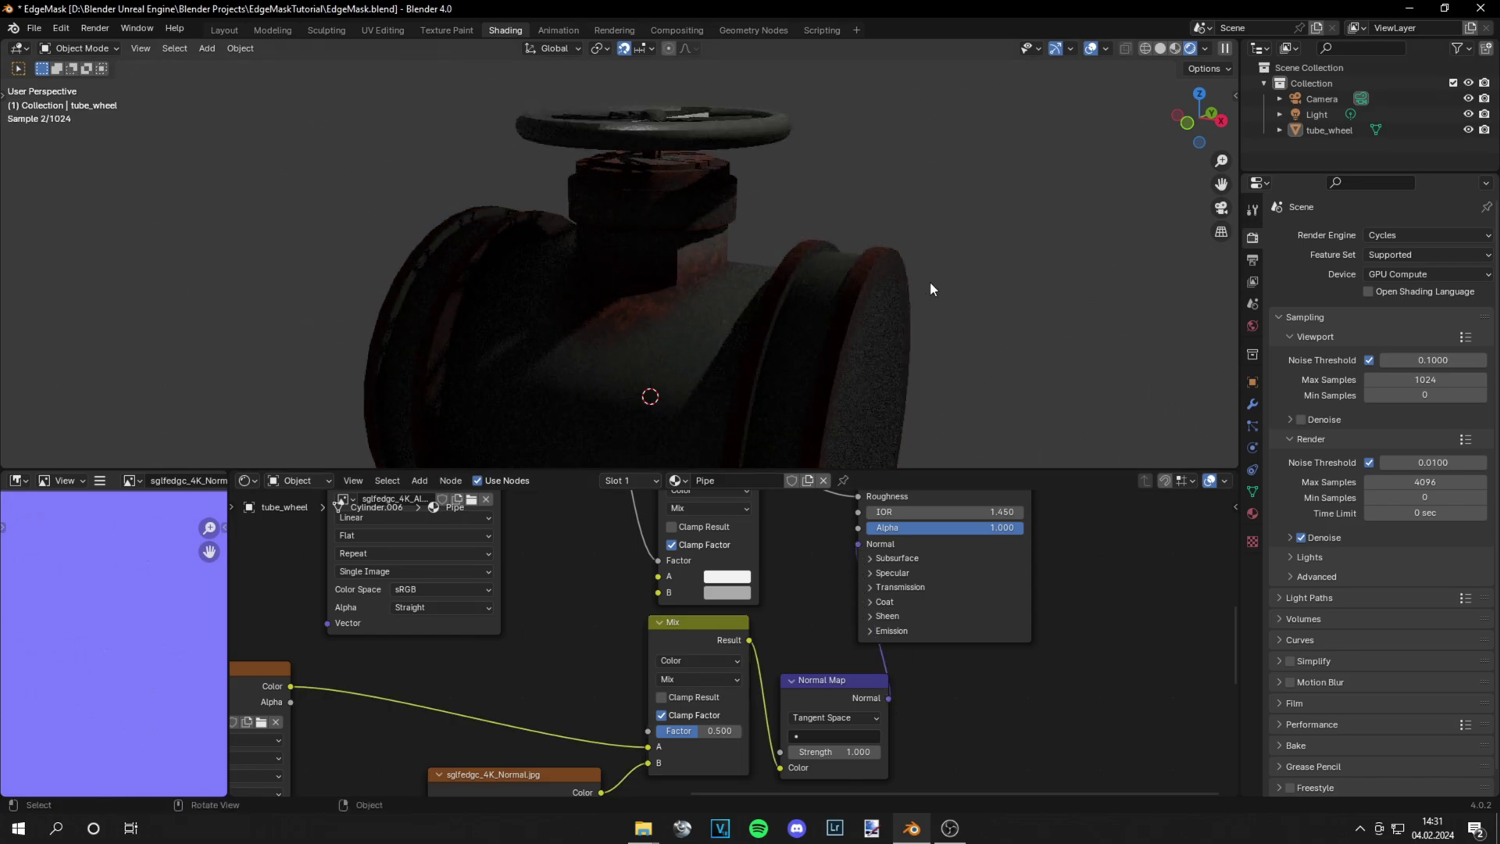
# Step: Set the rust normal texture's color space to Non-Color
pyautogui.moveTo(445, 723); pyautogui.dragTo(566, 688, button='middle')
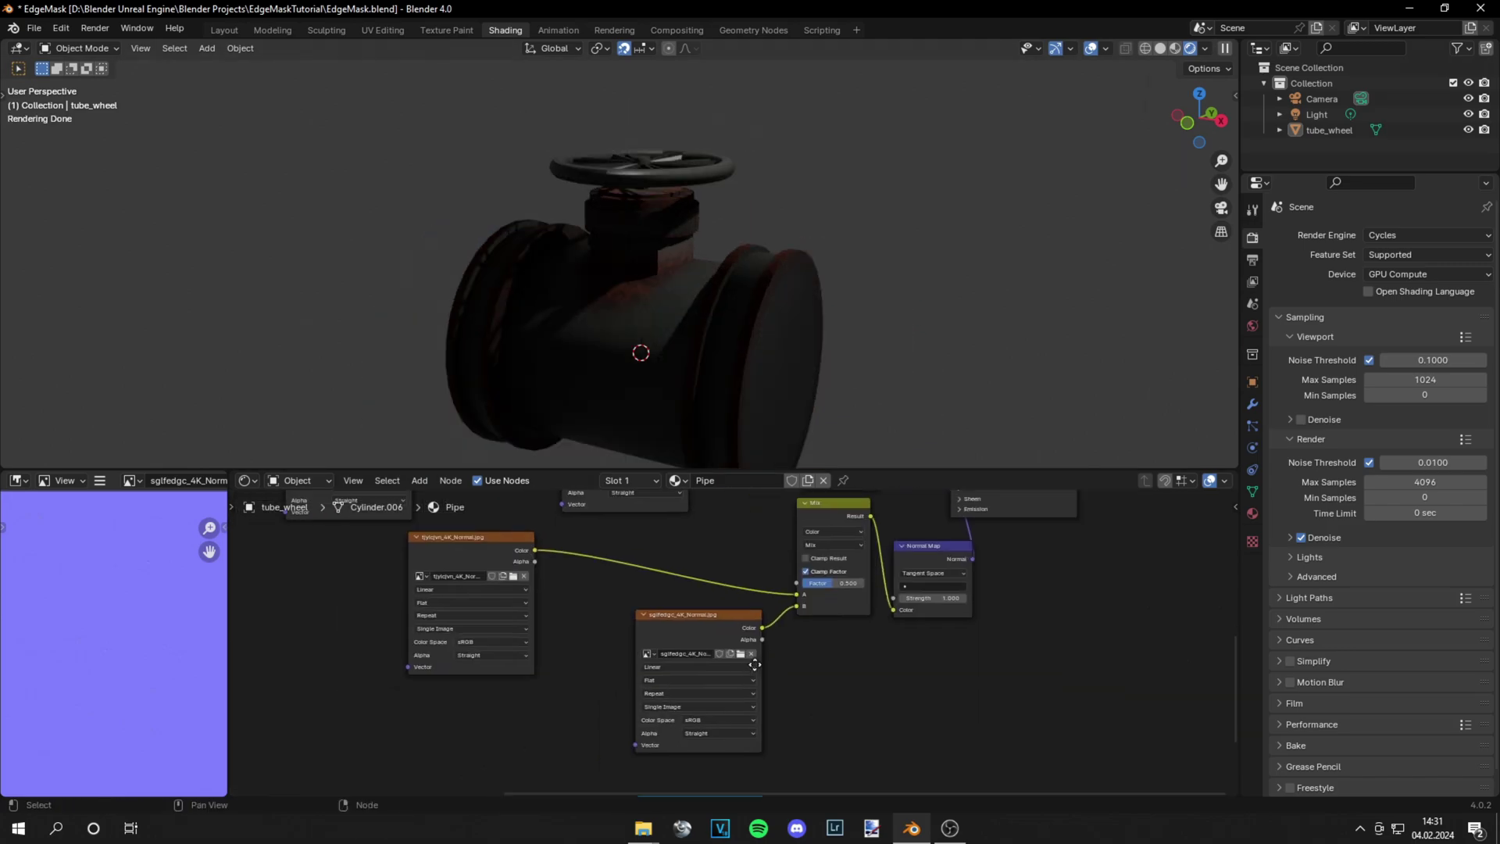
pyautogui.scroll(1, 559, 686)
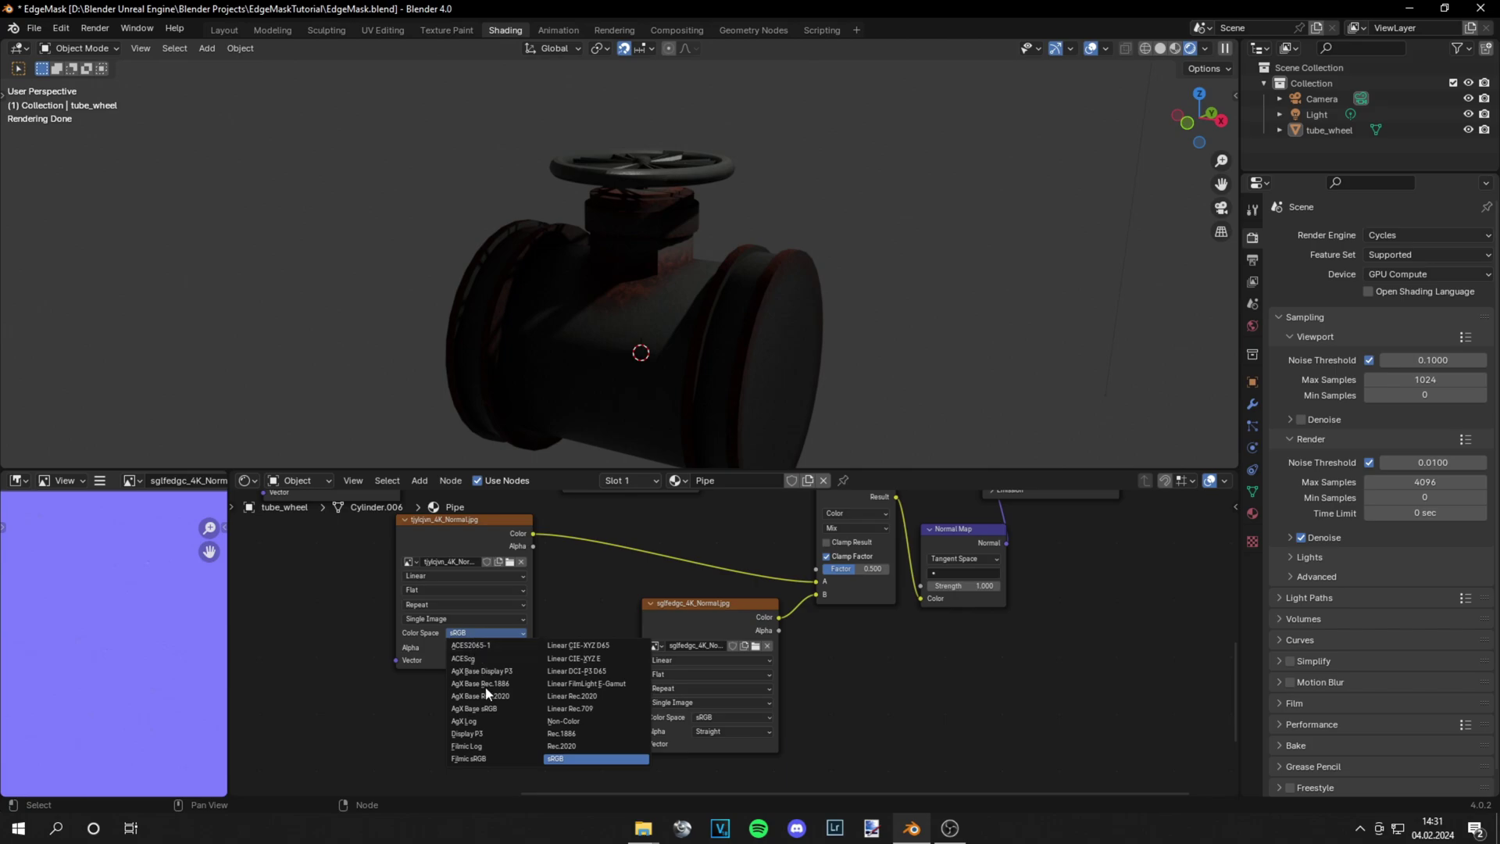
pyautogui.click(564, 720)
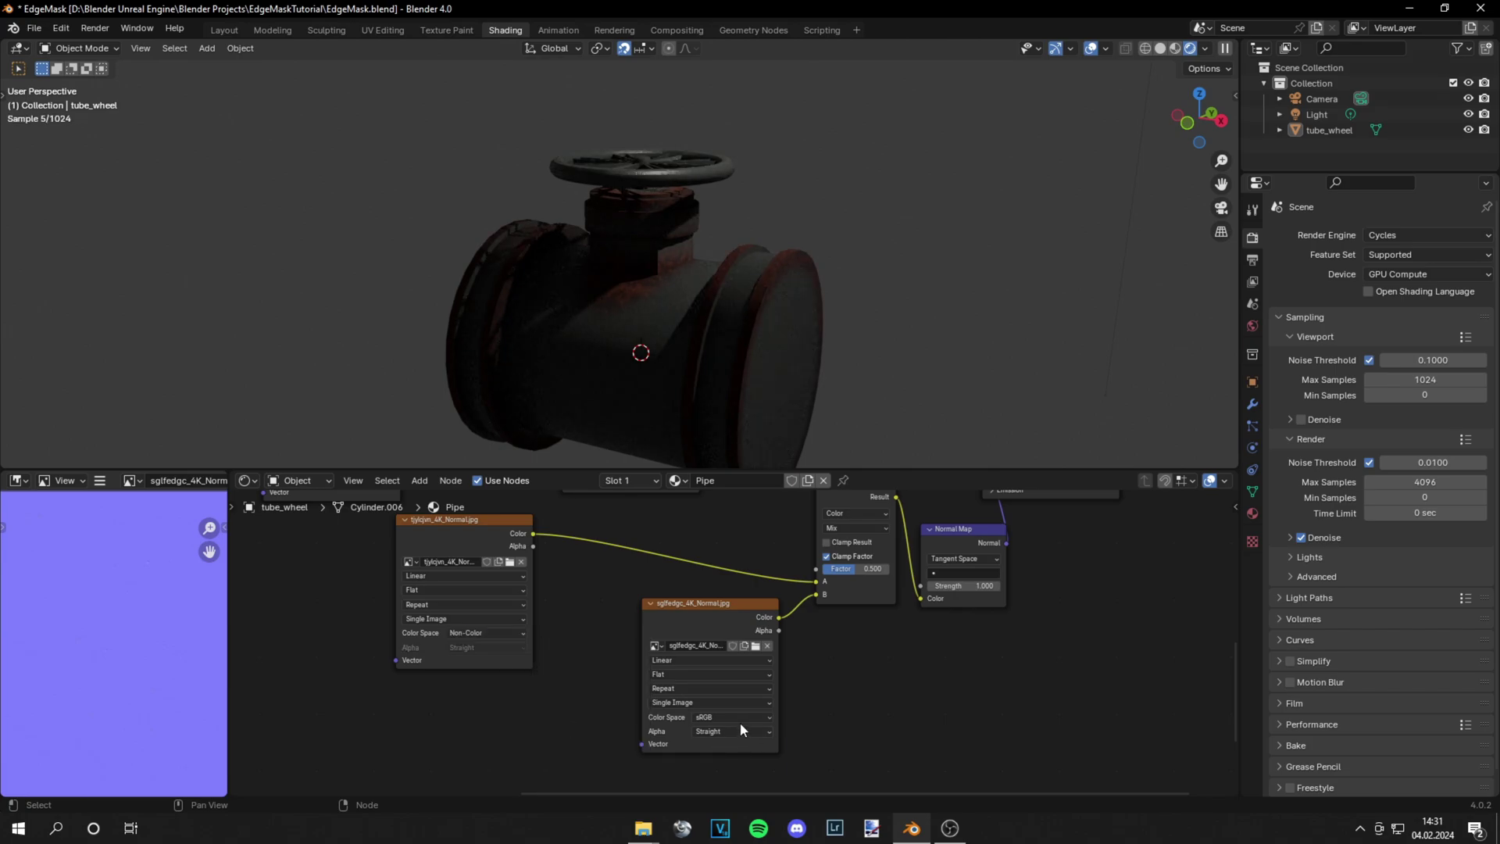